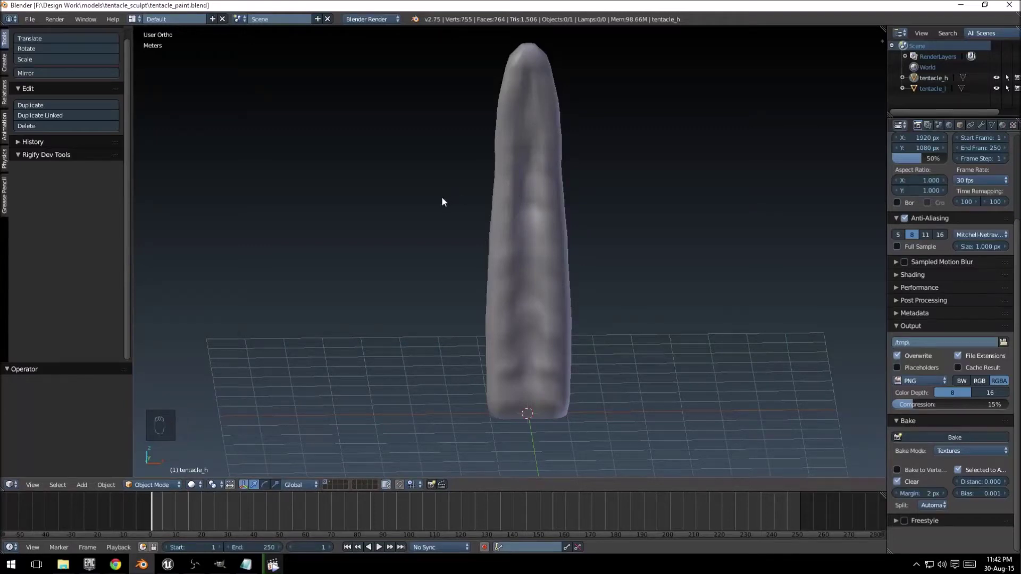
Orbit around the tentacle, switch to Front Ortho and pan its base to the view centre
middle_click_drag(564, 274, 535, 272)
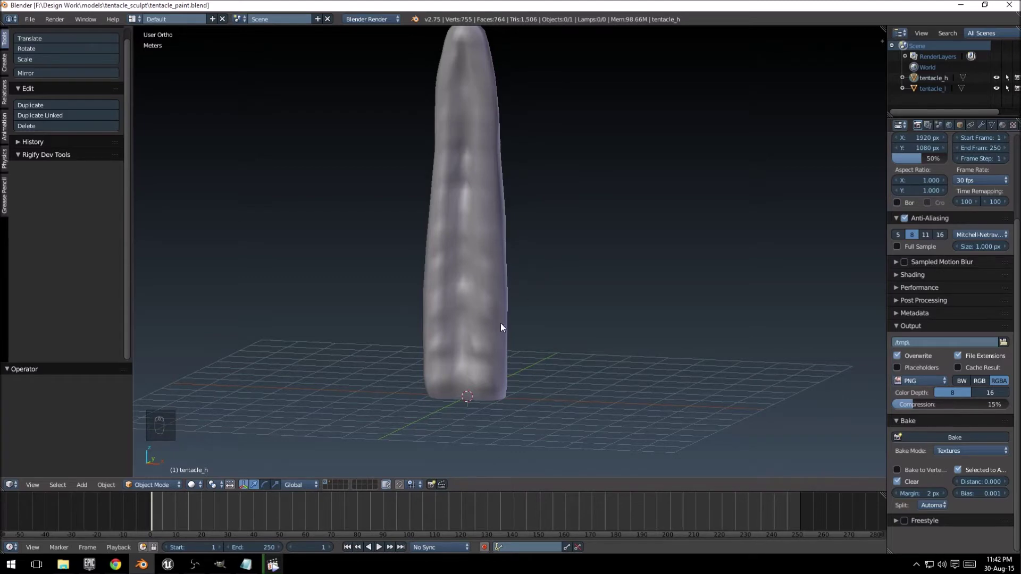
scroll(505, 314, "up", 3)
scroll(505, 312, "down", 3)
mouse_move(500, 312)
middle_mouse_down()
mouse_move(553, 282)
mouse_move(526, 311)
mouse_move(422, 19)
middle_mouse_up()
key("KP_1")
middle_click_drag(438, 189, 560, 359, "shift")
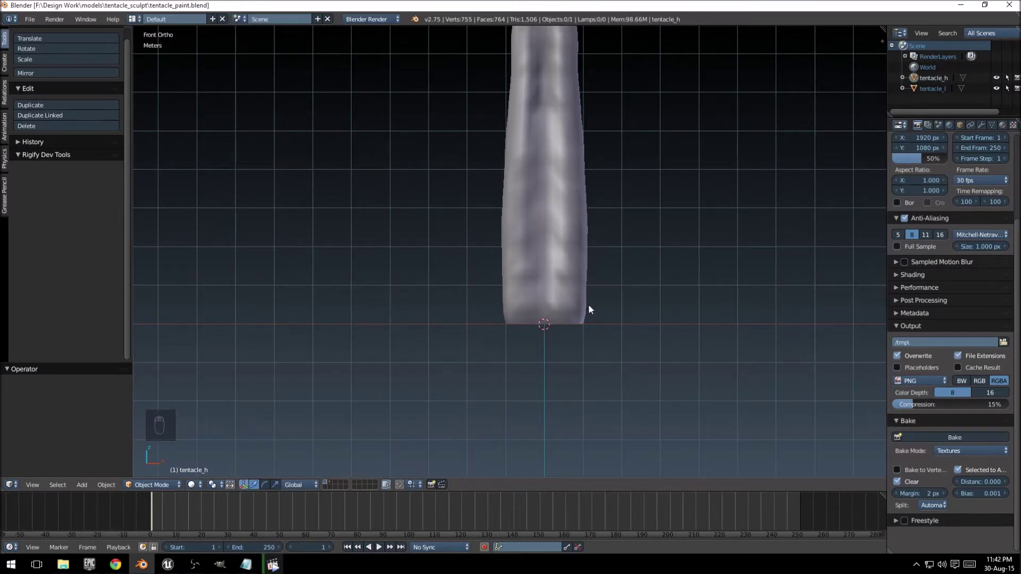
middle_click_drag(588, 304, 556, 307, "shift")
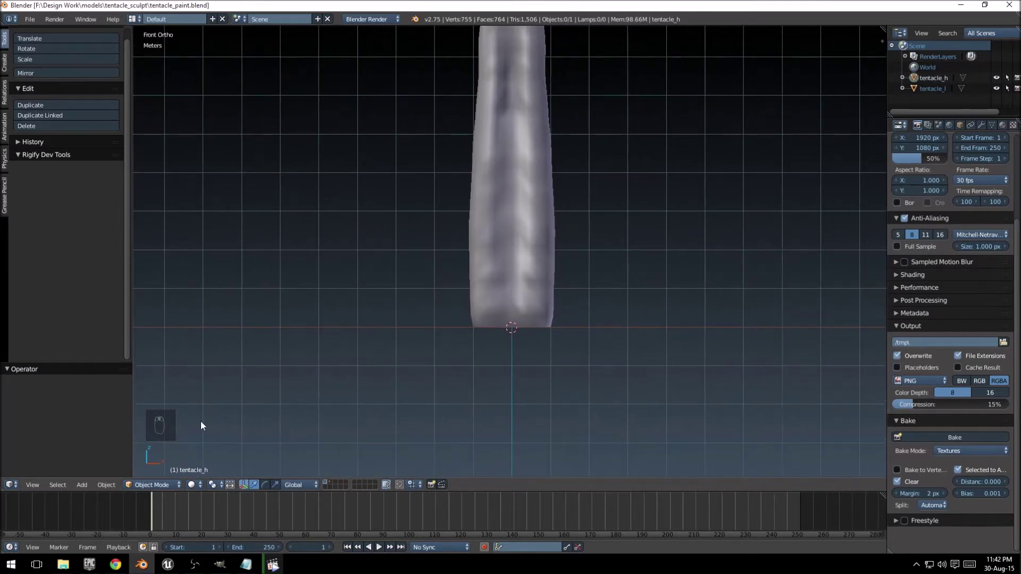
Add a Hemi lamp and move it down on Z below the tentacle
key("shift+a")
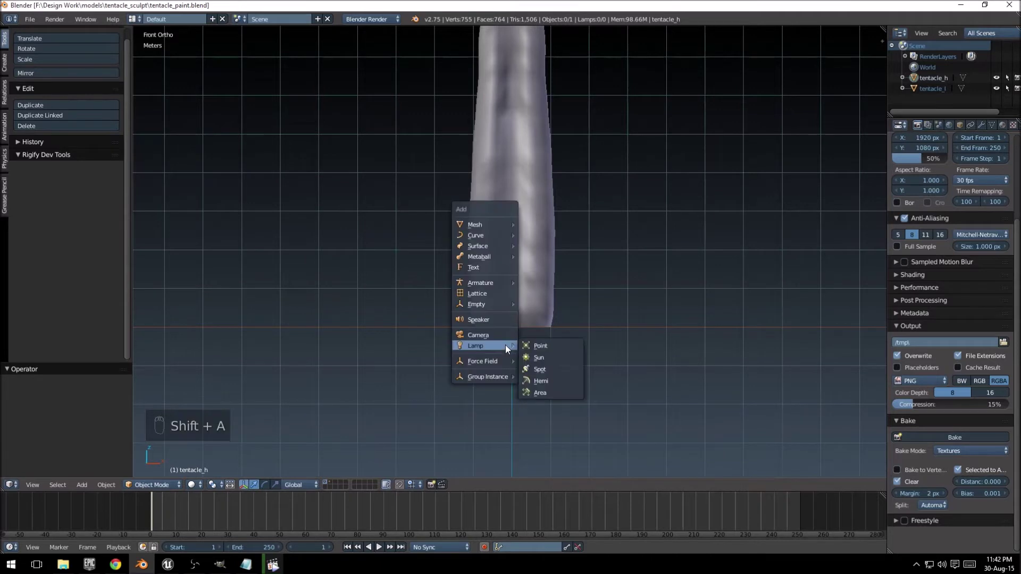
left_click(548, 382)
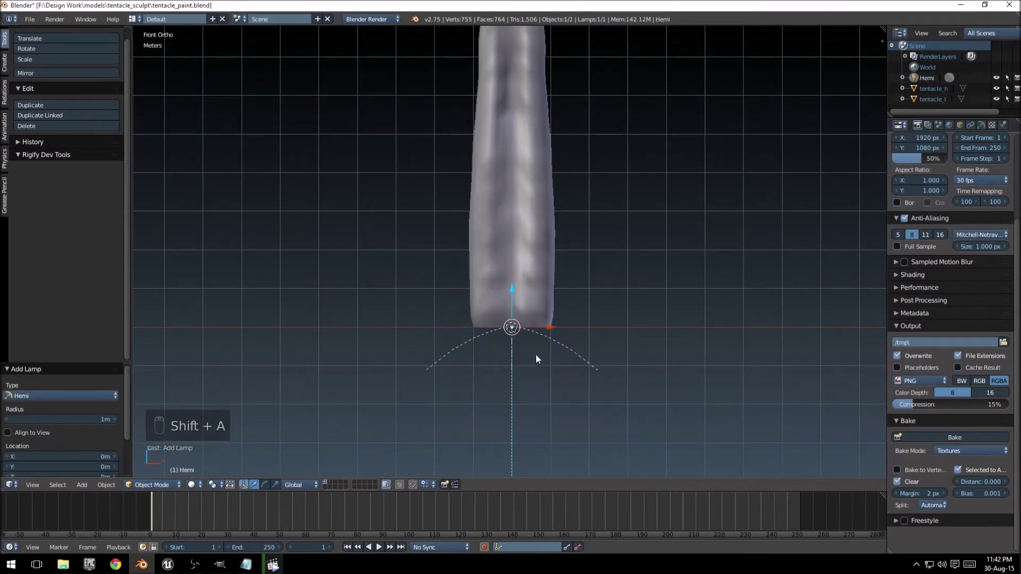
left_click_drag(510, 286, 514, 339)
mouse_move(529, 223)
middle_mouse_down("shift")
mouse_move(506, 274)
mouse_move(470, 211)
middle_mouse_up("shift")
Set the tentacle's viewport shading to Material
right_click(507, 275)
left_click(196, 487)
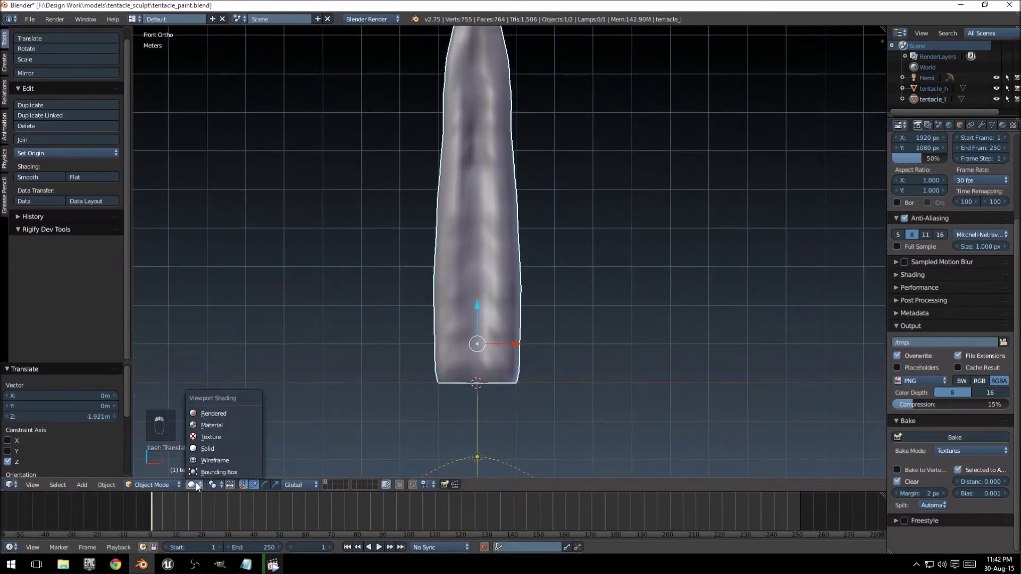
left_click(221, 425)
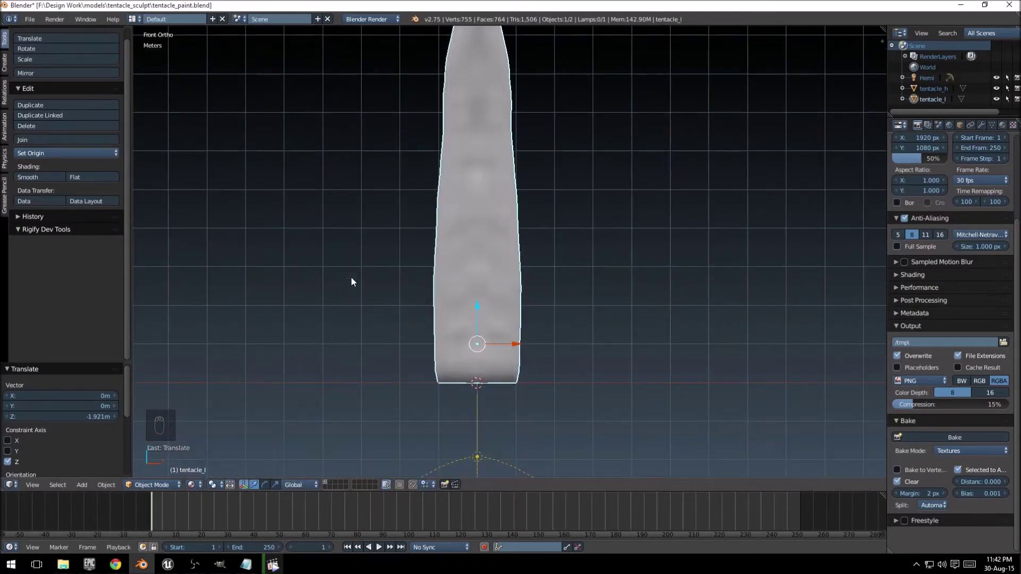
middle_click_drag(353, 280, 370, 334, "shift")
middle_click_drag(366, 224, 360, 227)
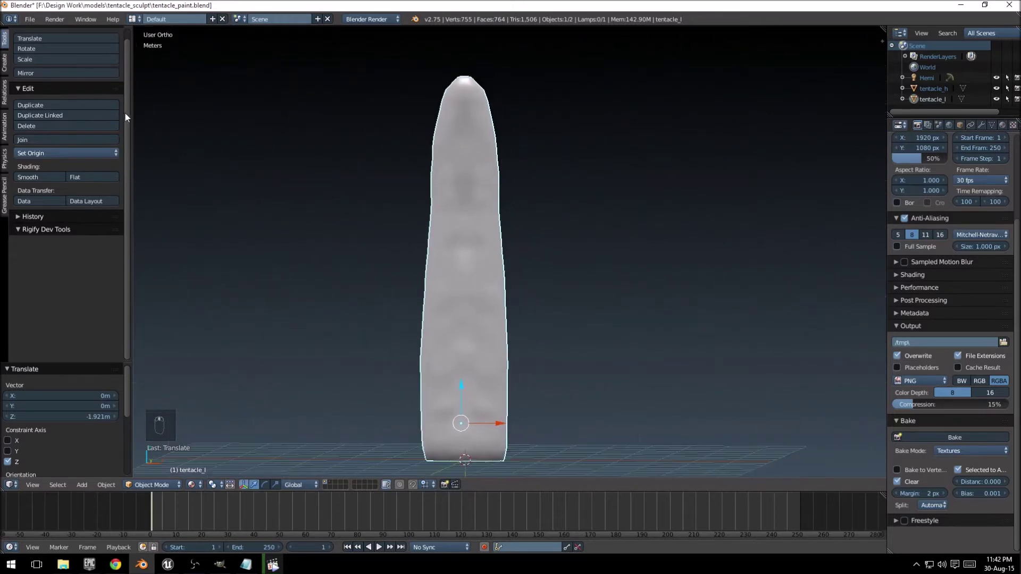
Switch the tentacle to Texture Paint mode and show the Material tab in a widened Properties editor
left_click(159, 485)
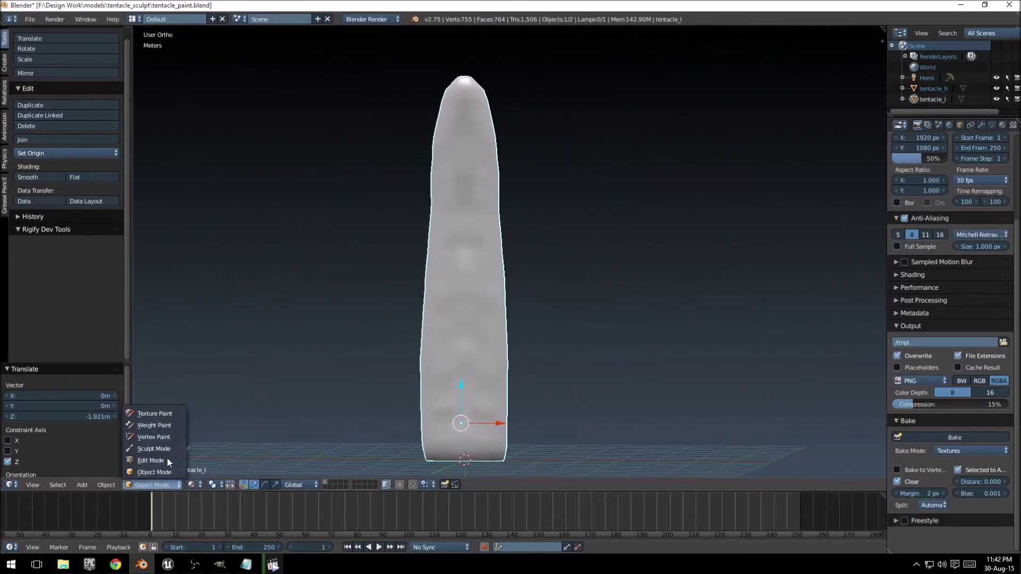
left_click(163, 413)
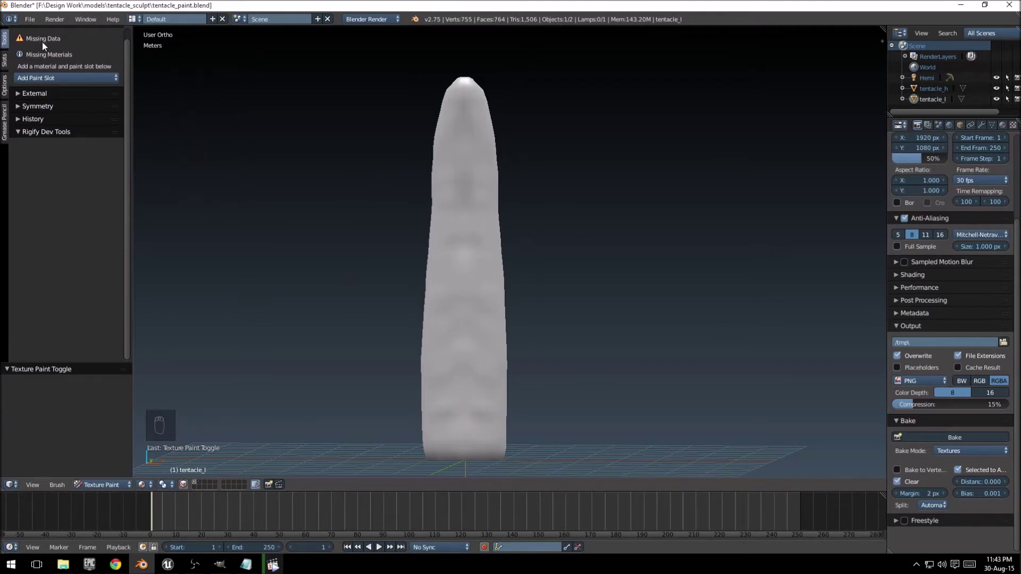
left_click_drag(887, 252, 850, 256)
left_click(965, 125)
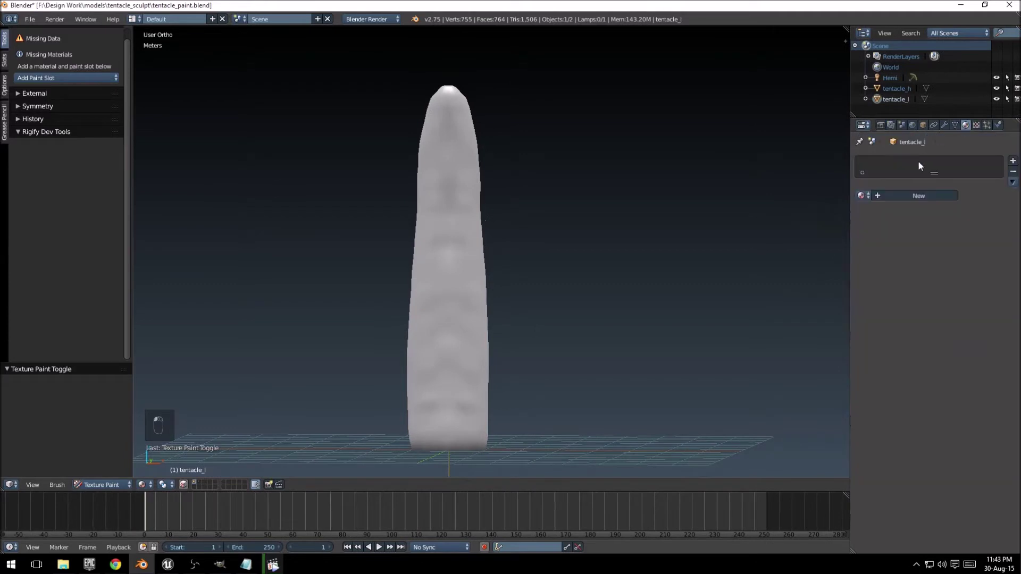
left_click(976, 124)
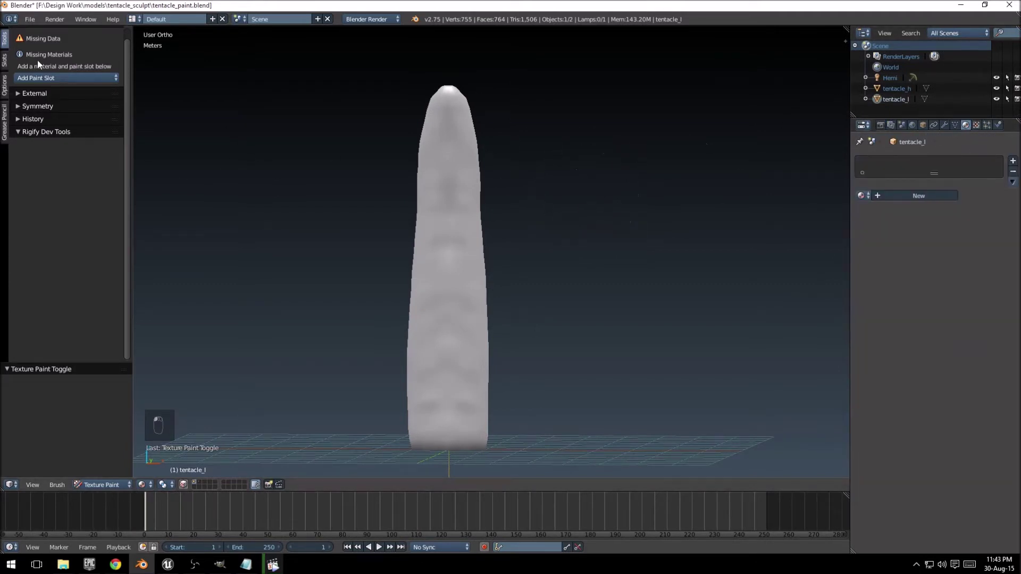
Add a Diffuse Color paint slot sized 2048 × 2048
left_click(45, 80)
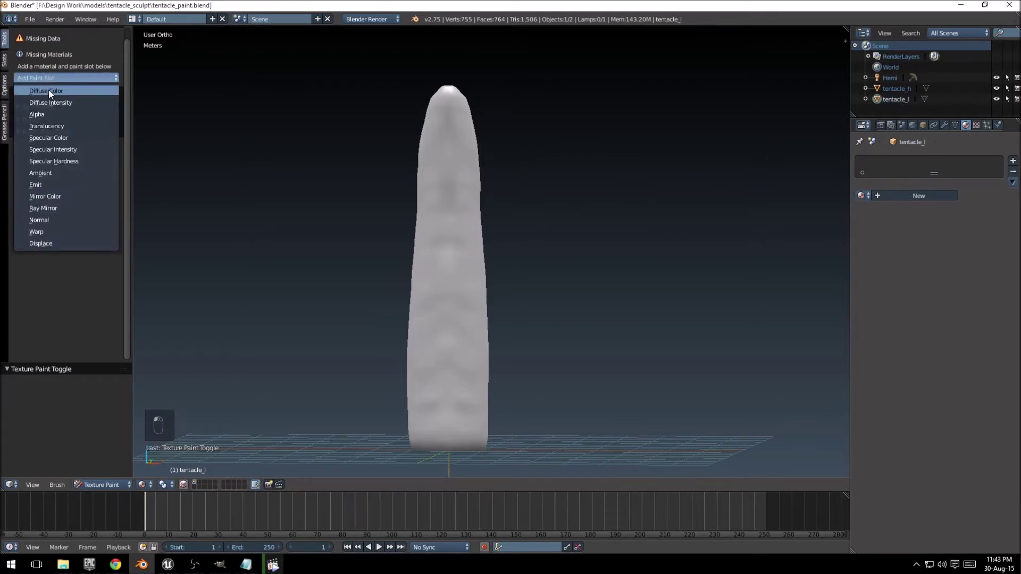
left_click(49, 91)
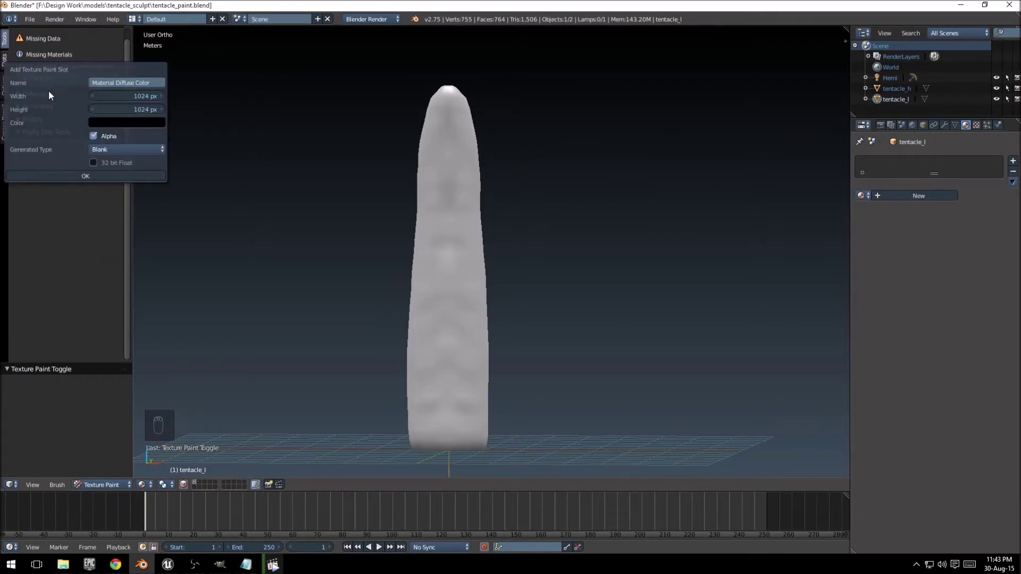
left_click(146, 94)
type("2048")
key("Tab")
type("20")
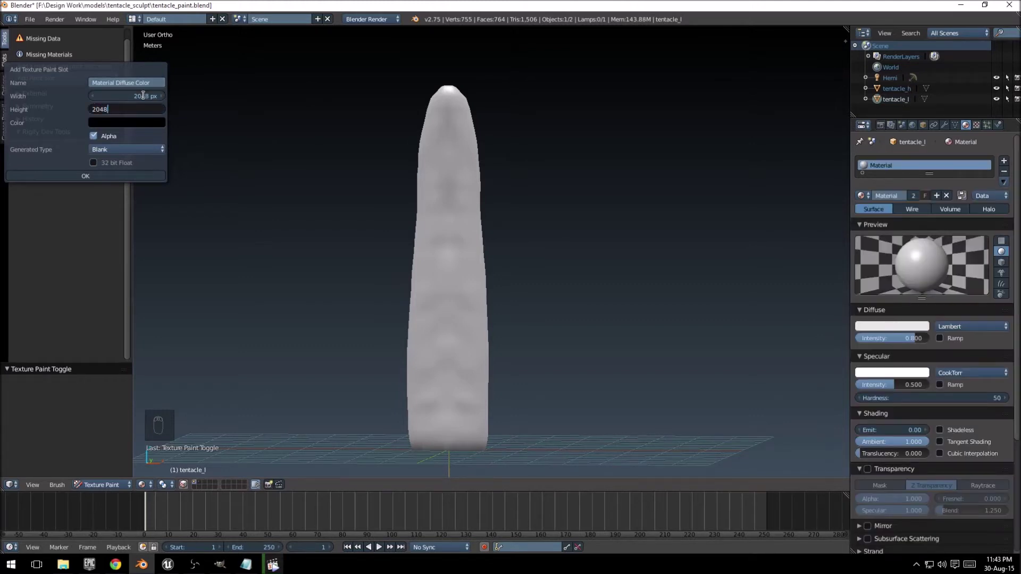
key("Return")
Make the slot's fill colour fully transparent (Alpha 0) and create it
left_click(138, 121)
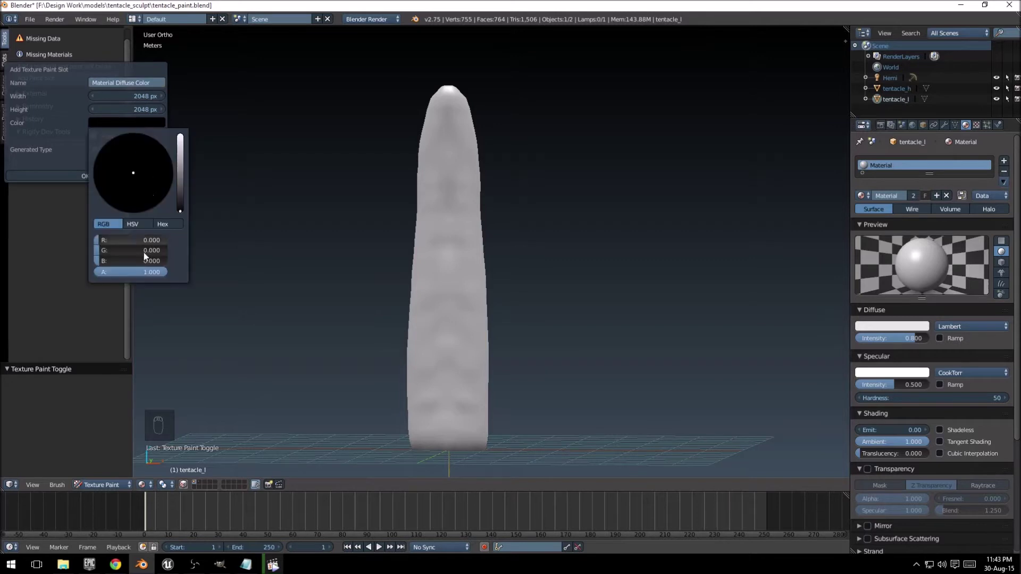
left_click_drag(160, 273, 99, 275)
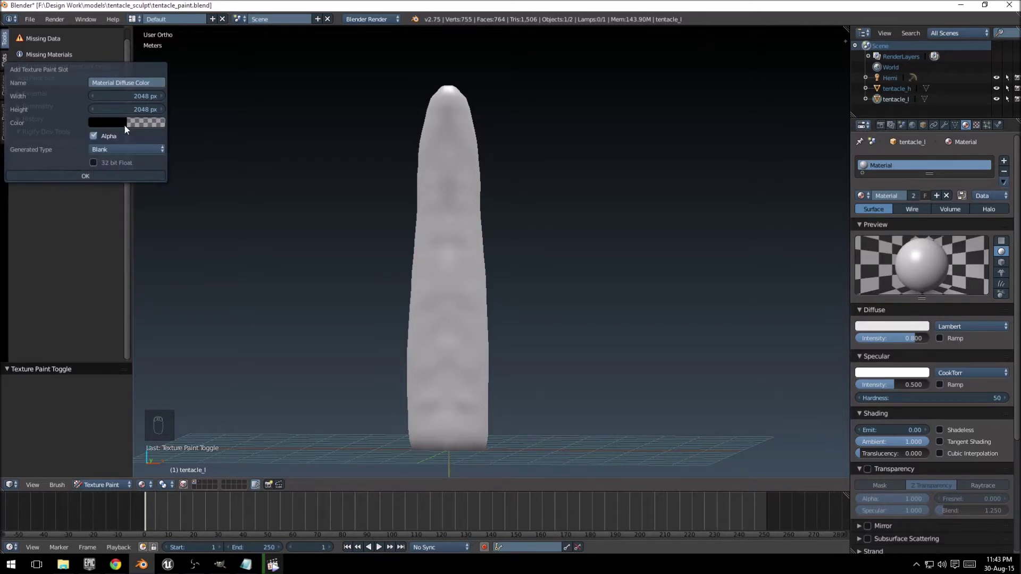
left_click(116, 176)
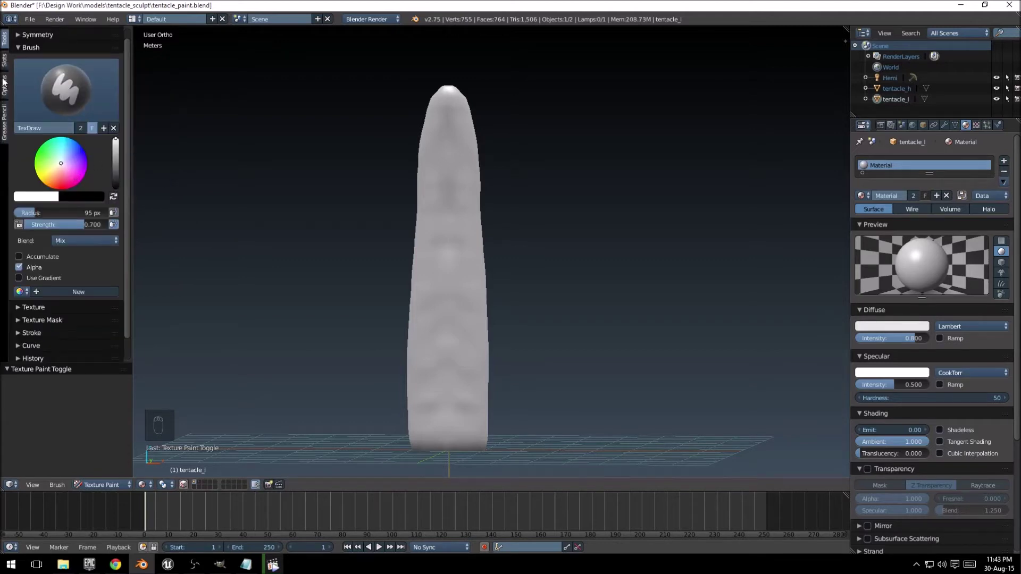
left_click(5, 60)
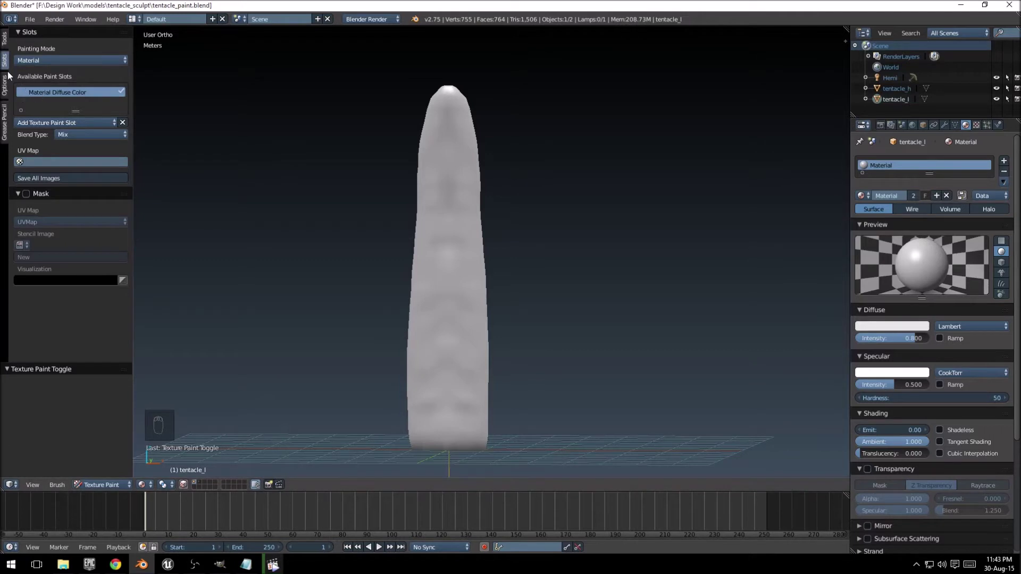
left_click(5, 42)
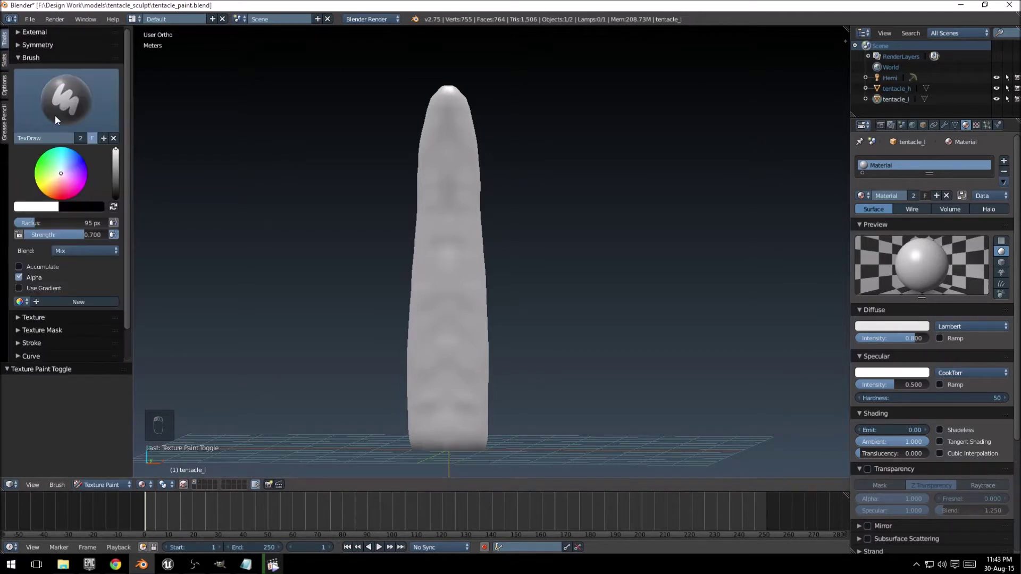
left_click(29, 19)
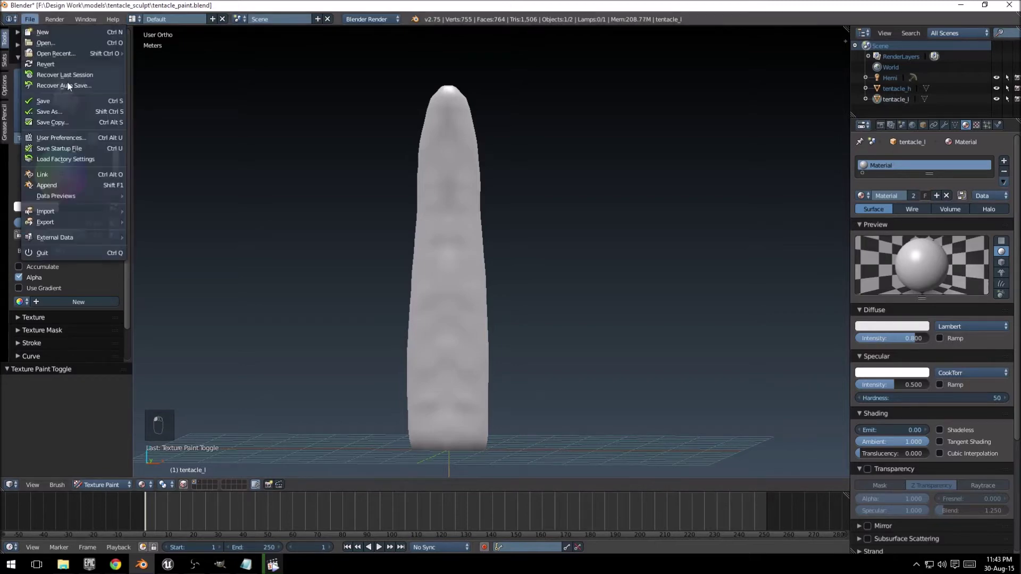
Set Color Picker Type to Square (SV + H) in User Preferences and save the user settings
left_click(72, 137)
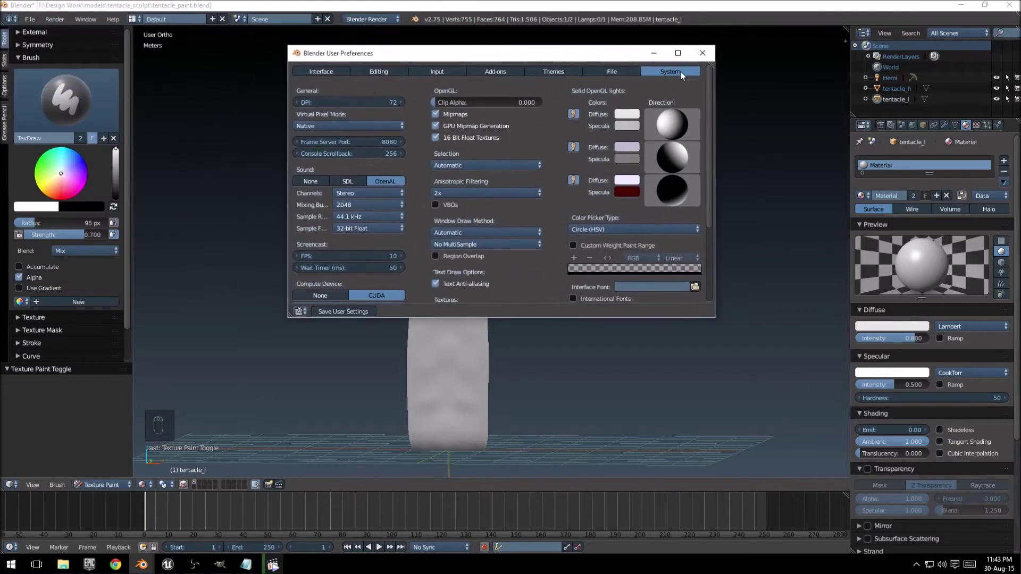
left_click_drag(712, 85, 715, 151)
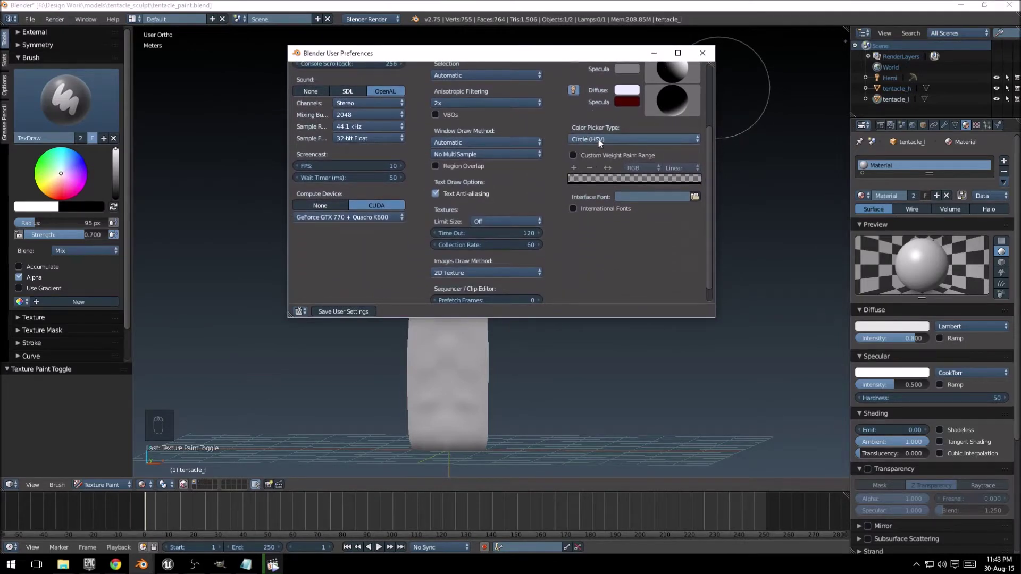
left_click(606, 139)
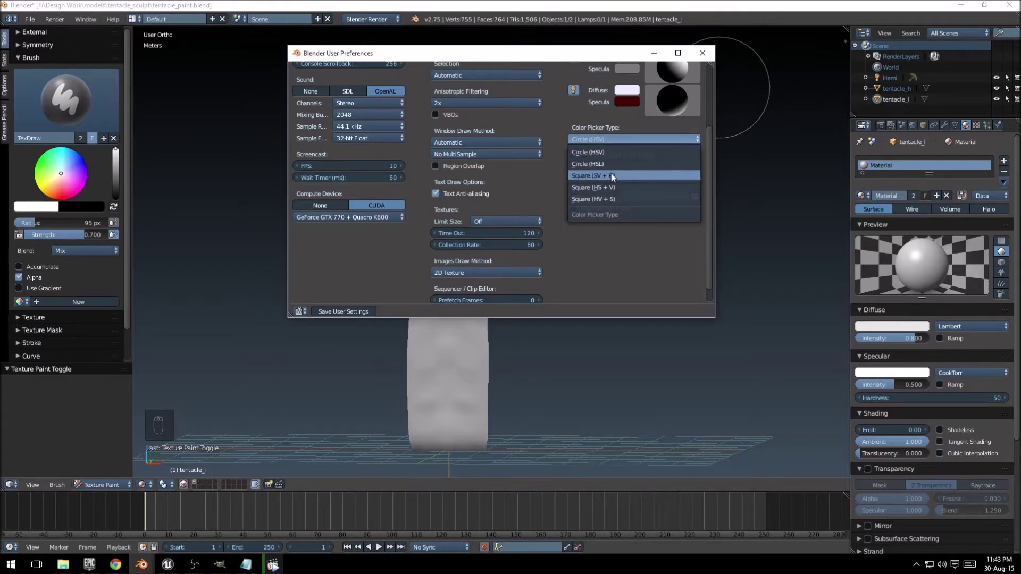
left_click(610, 200)
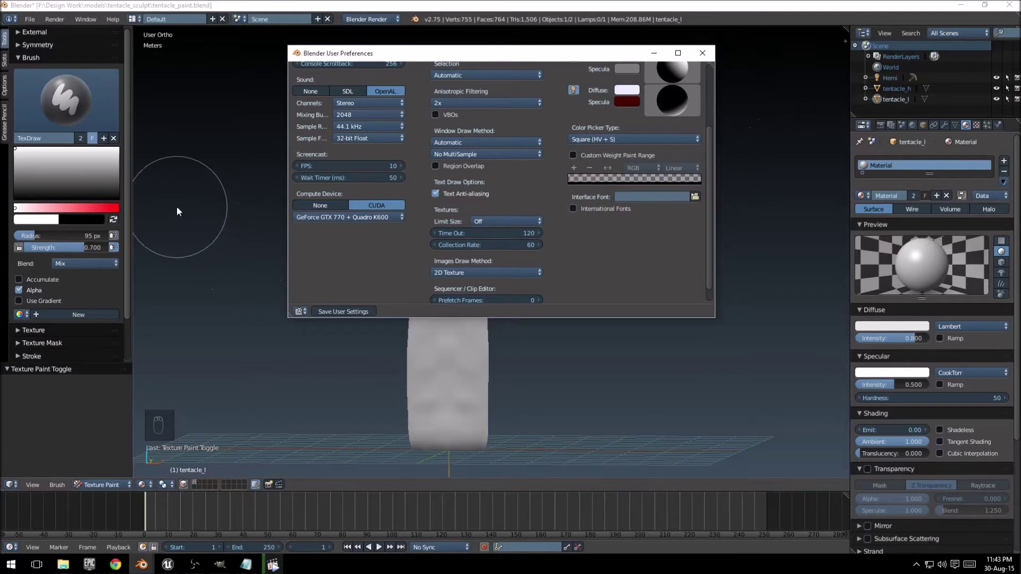
left_click(651, 140)
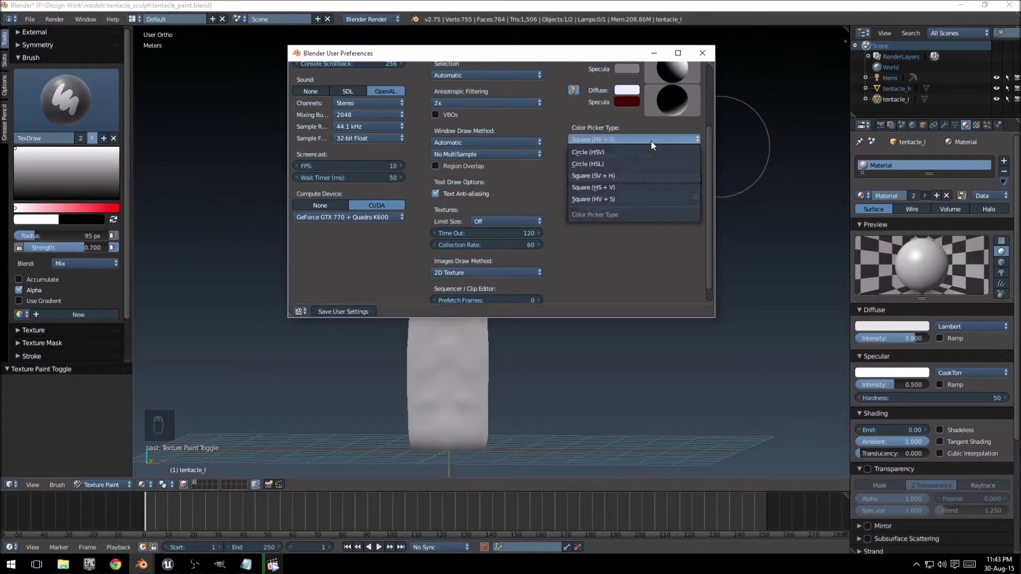
left_click(616, 175)
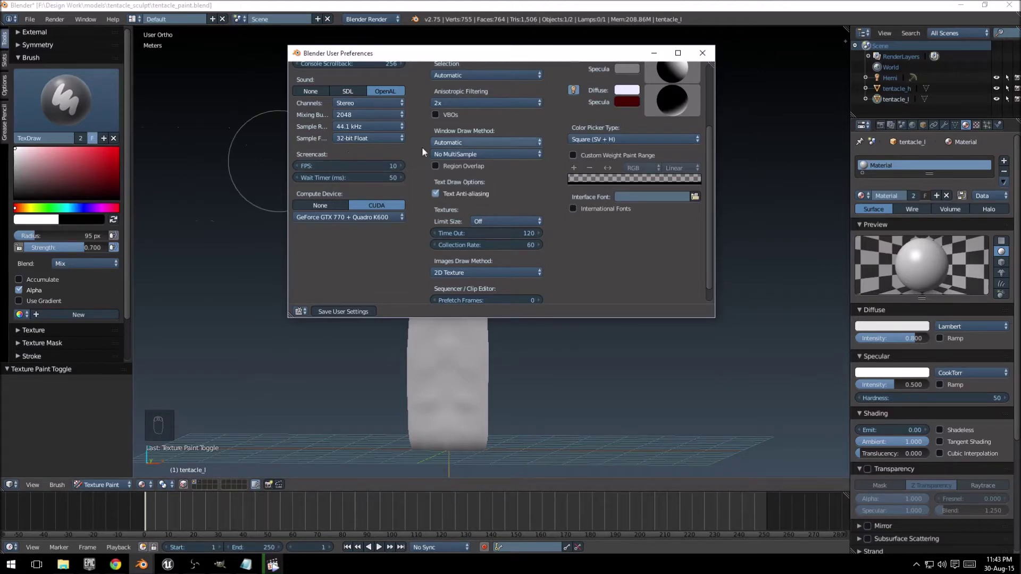
left_click(333, 312)
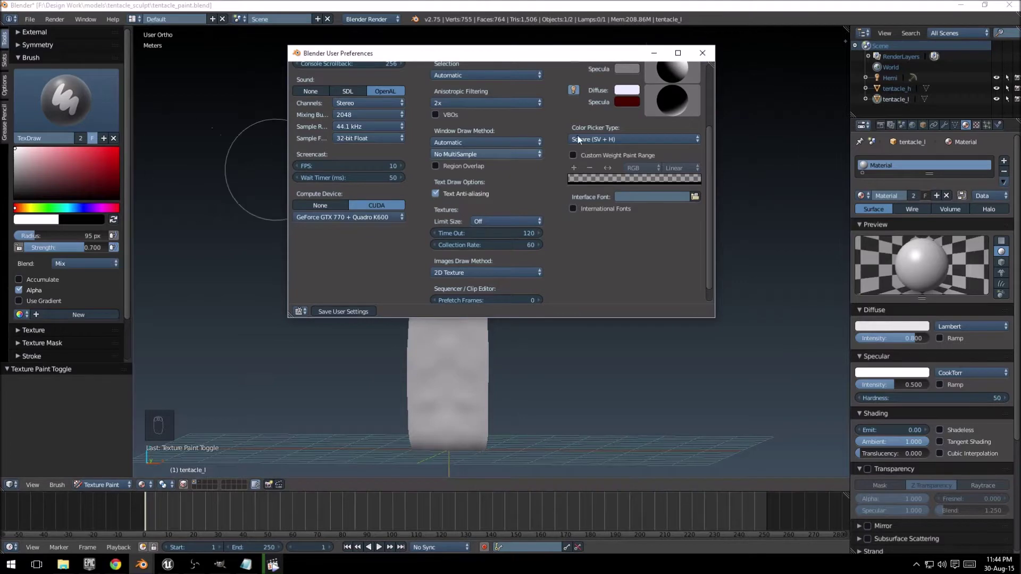
left_click(701, 53)
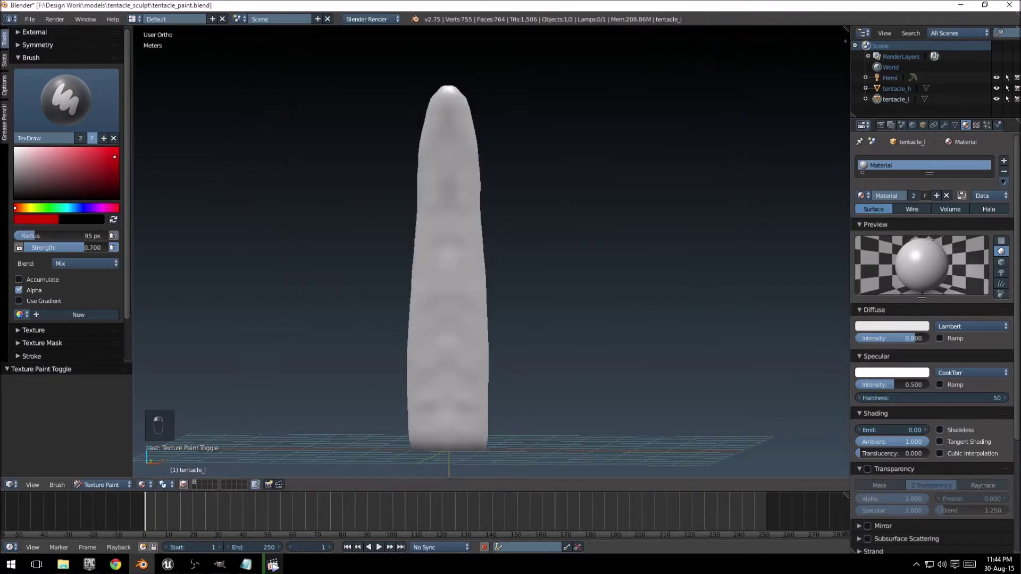
Select the Fill brush with a saturated red colour and Strength 1.0
left_click_drag(24, 210, 23, 209)
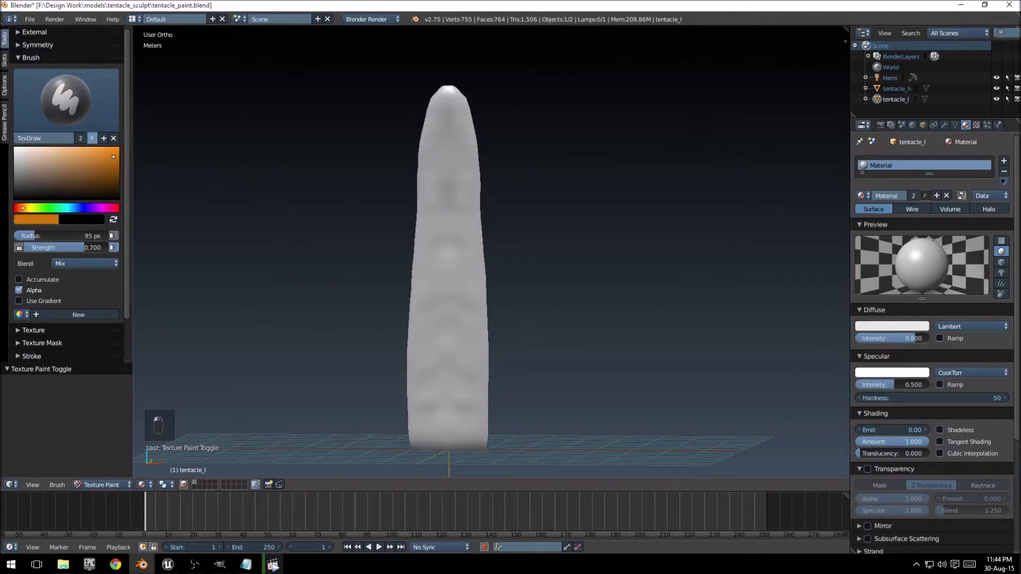
left_click(84, 107)
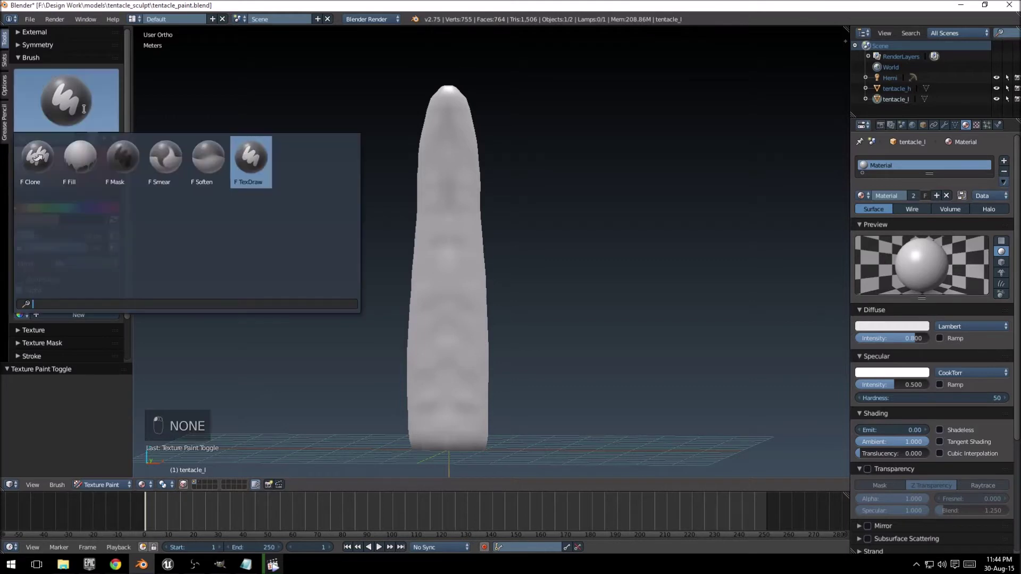
left_click(84, 162)
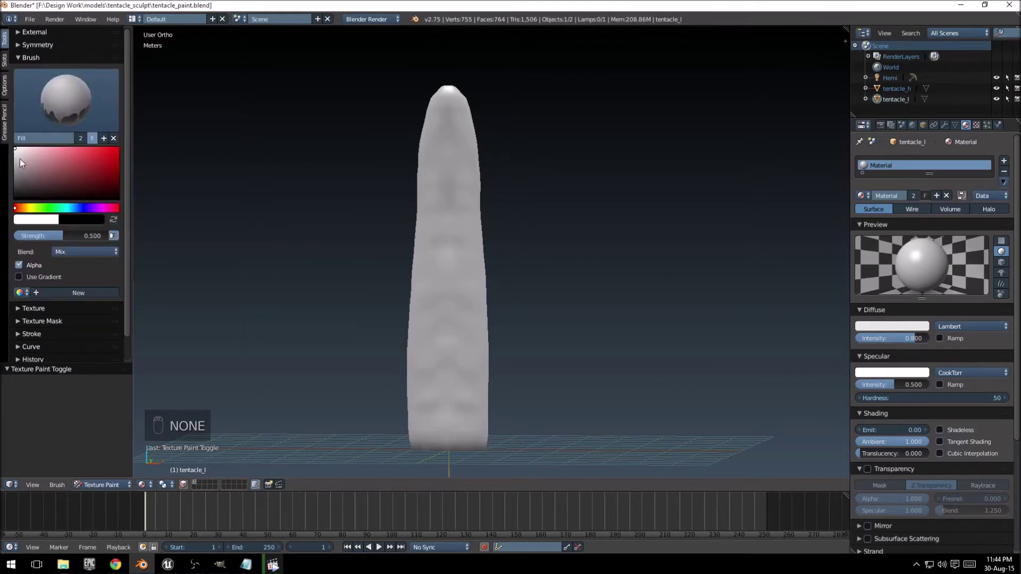
left_click_drag(73, 164, 113, 158)
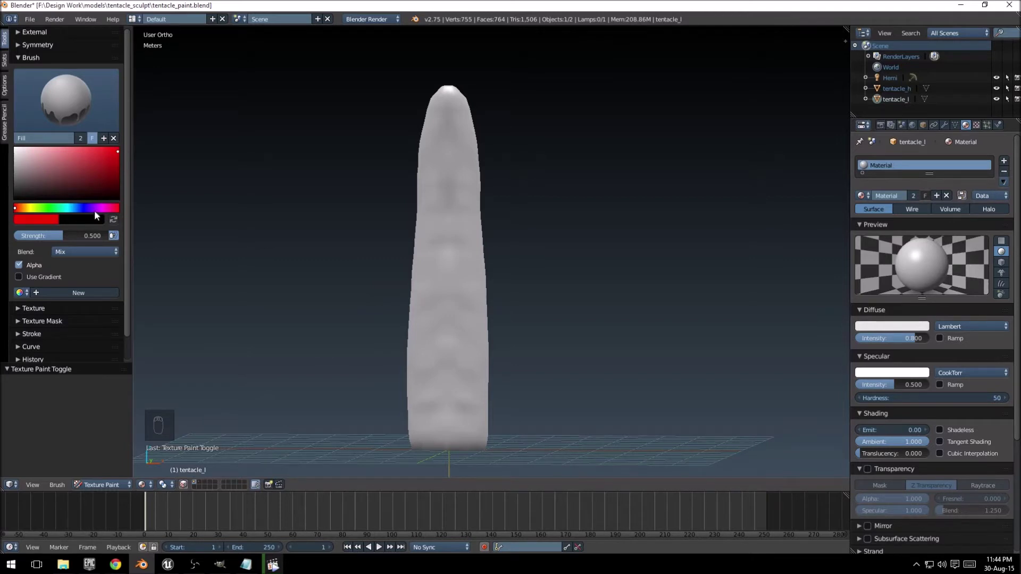
left_click(69, 235)
type("1")
key("Return")
Fill the tentacle with red paint and orbit around to check the result
left_click(451, 187)
mouse_move(450, 186)
middle_mouse_down()
mouse_move(381, 178)
mouse_move(281, 221)
mouse_move(431, 230)
mouse_move(486, 217)
mouse_move(534, 183)
middle_mouse_up()
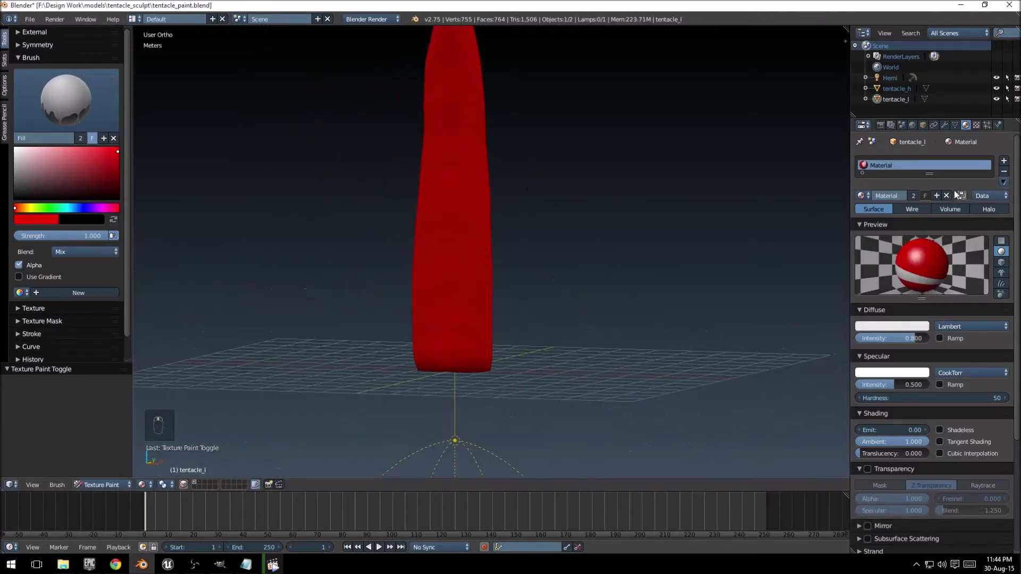
left_click_drag(929, 176, 930, 210)
mouse_move(521, 189)
middle_mouse_down()
mouse_move(568, 189)
mouse_move(526, 196)
mouse_move(529, 260)
middle_mouse_up()
scroll(529, 261, "up", 4)
Switch to front view, open the material's Texture settings and show the Slots panel
key("KP_1")
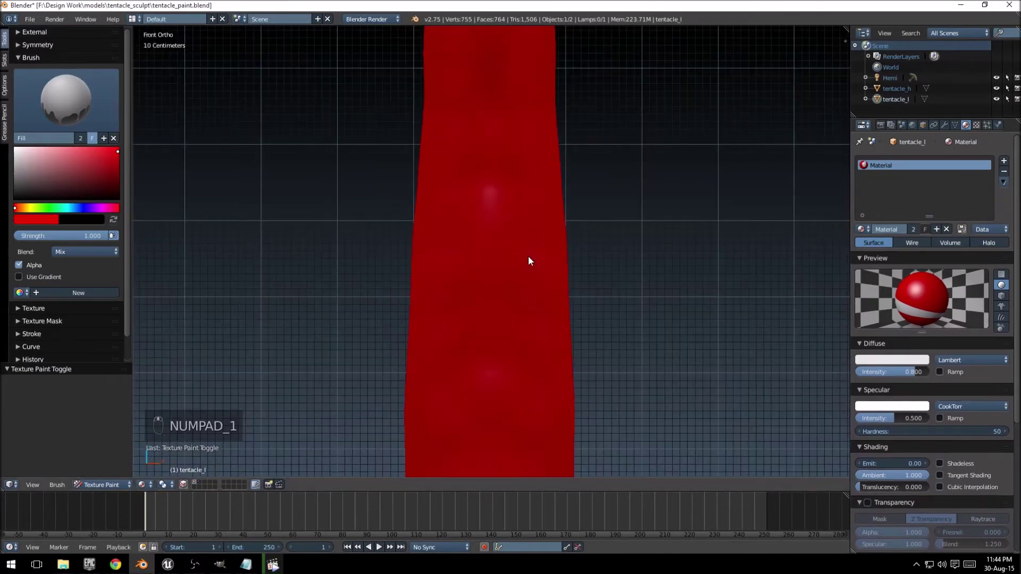
scroll(530, 258, "down", 3)
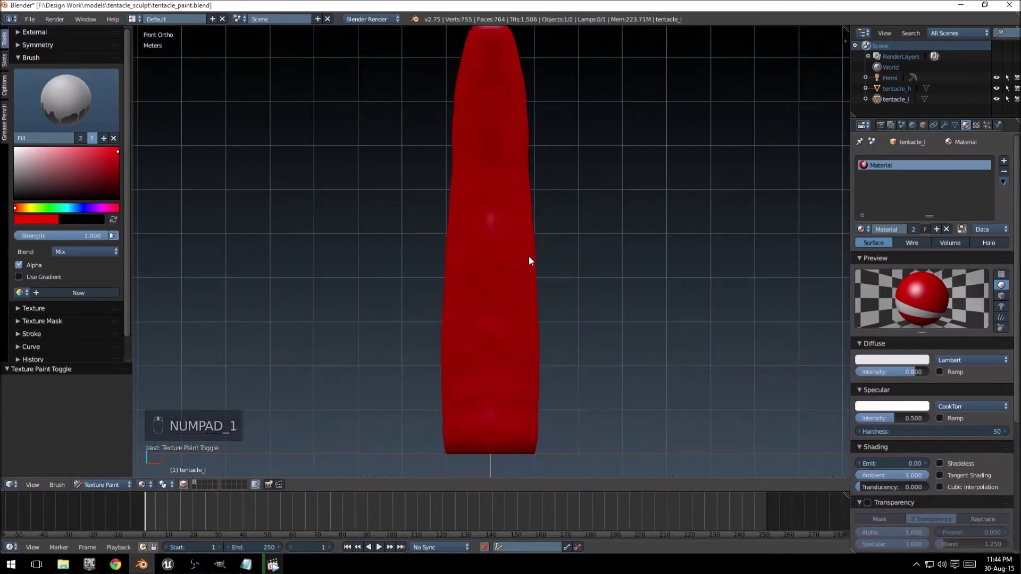
left_click(976, 125)
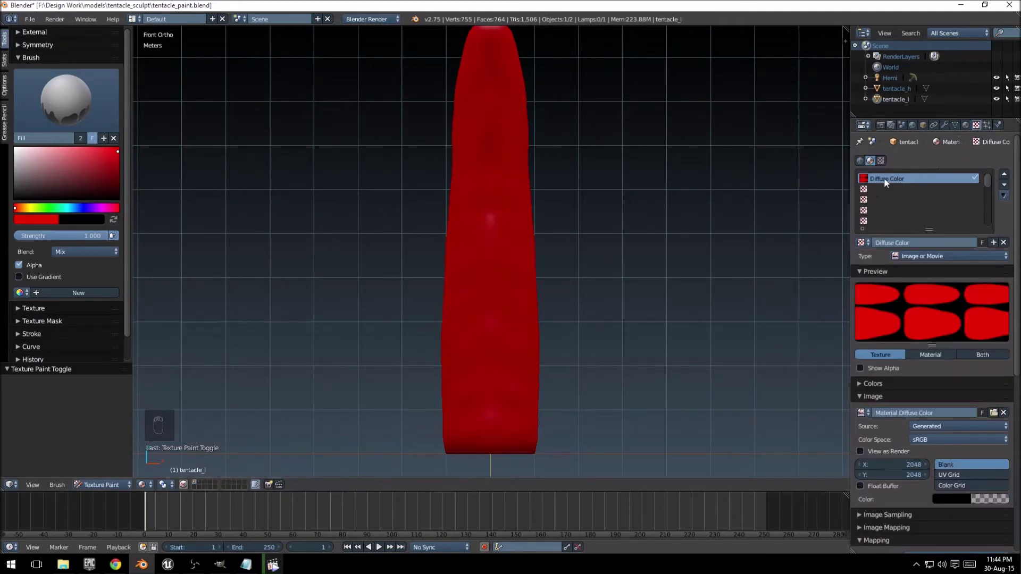
left_click(5, 60)
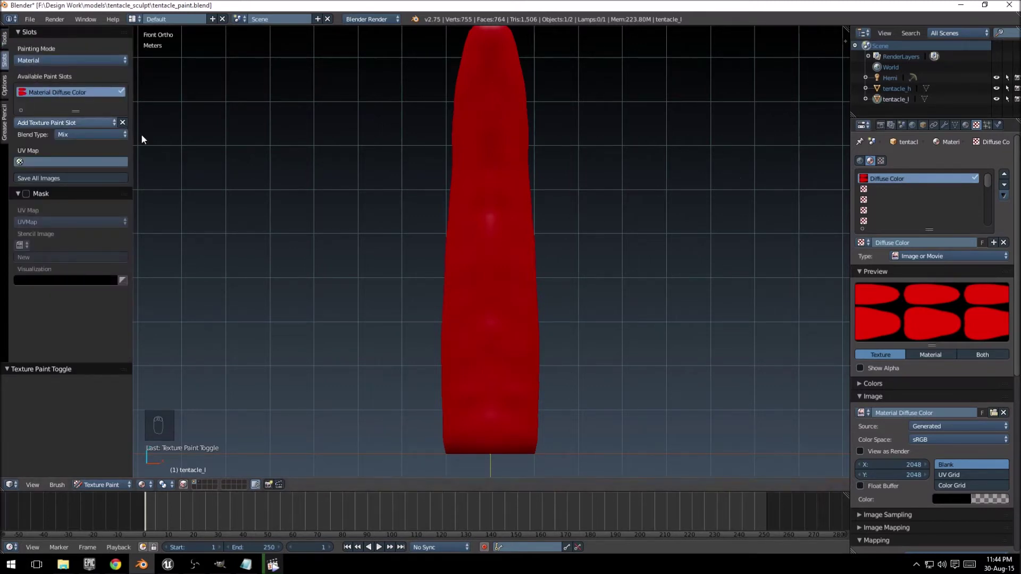
Create a new texture in the empty slot and load T_normal.png into it
left_click(894, 190)
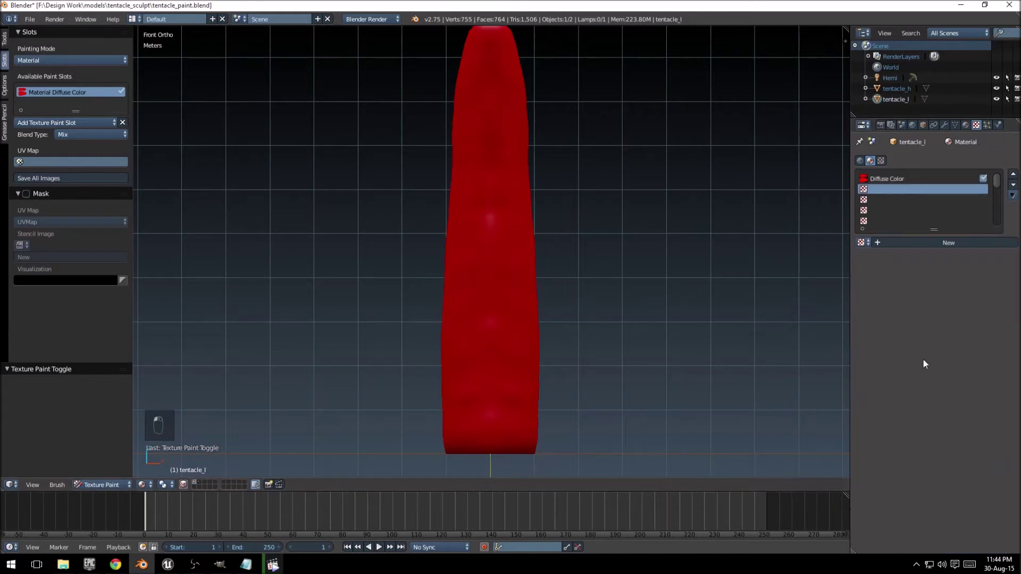
left_click(933, 245)
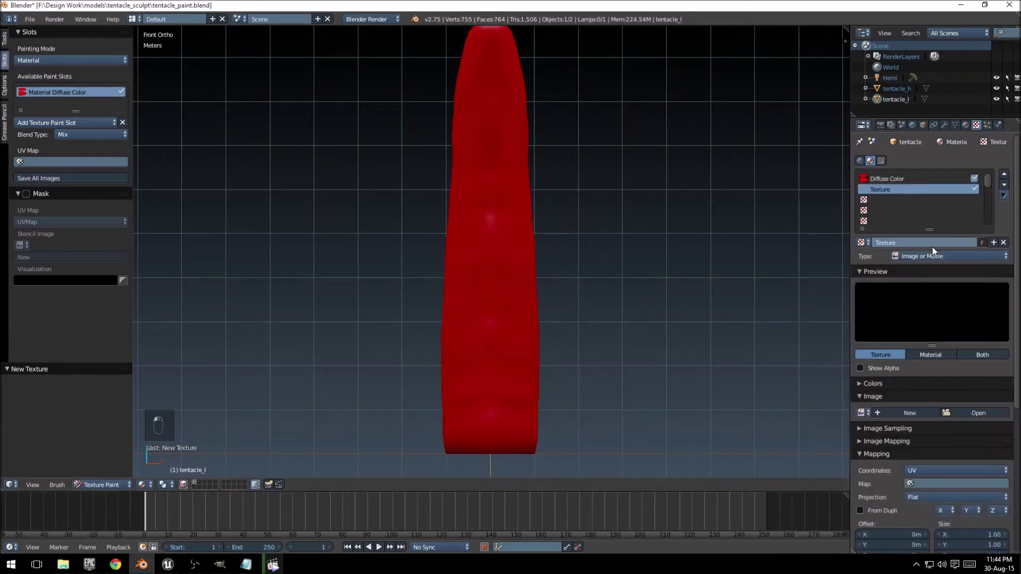
left_click(988, 305)
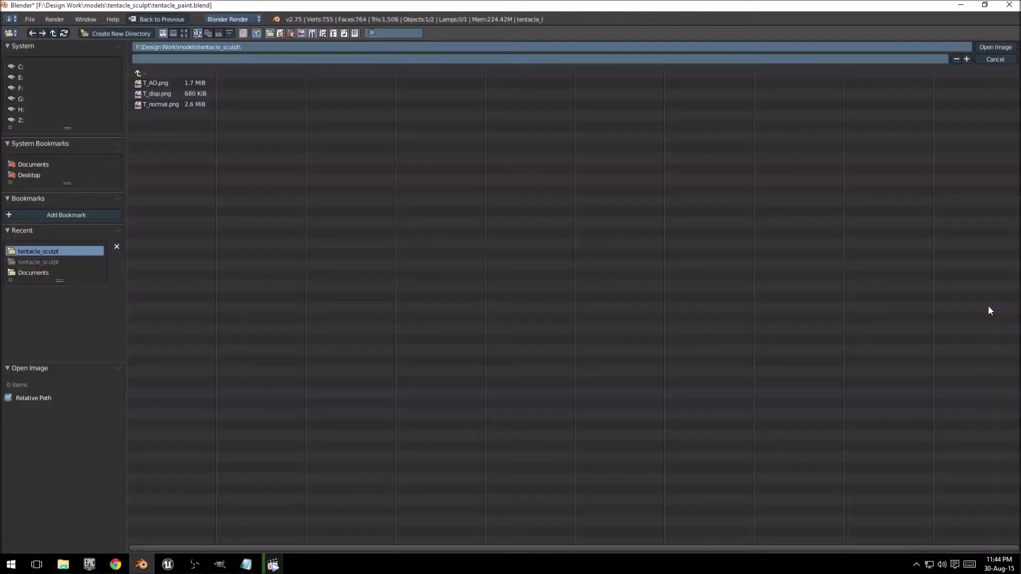
double_click(164, 105)
scroll(529, 199, "up", 5)
scroll(950, 441, "down", 2)
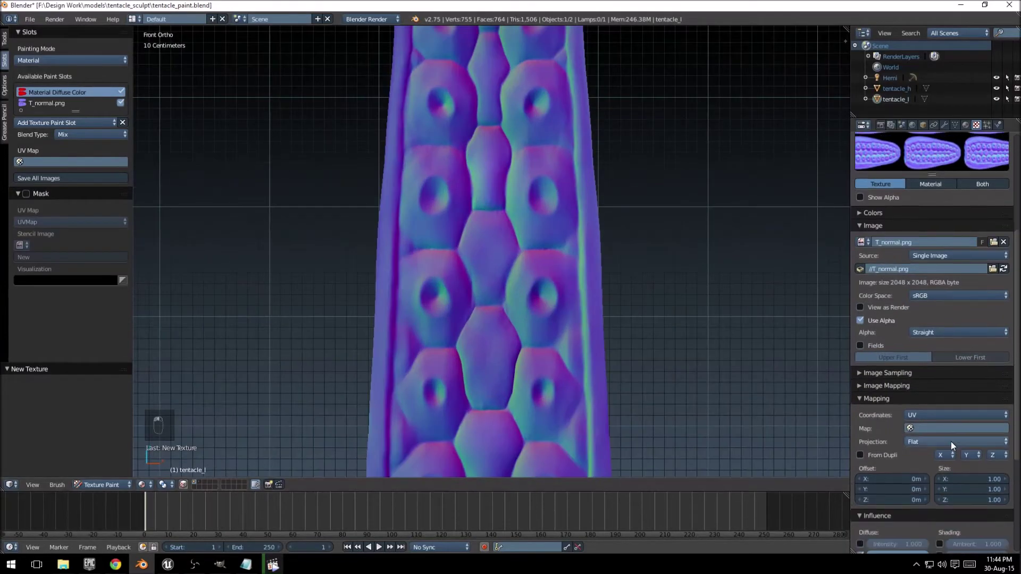
scroll(951, 439, "down", 2)
scroll(951, 440, "down", 2)
Change the texture's influence from Diffuse Color to Geometry Normal, then frame the tentacle
left_click(859, 406)
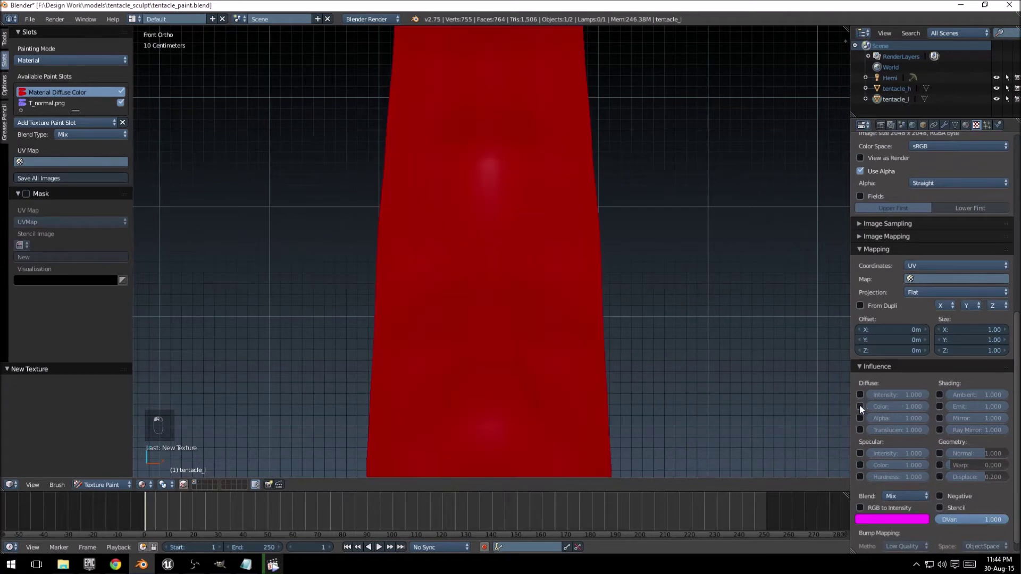
left_click(940, 453)
scroll(660, 299, "down", 3)
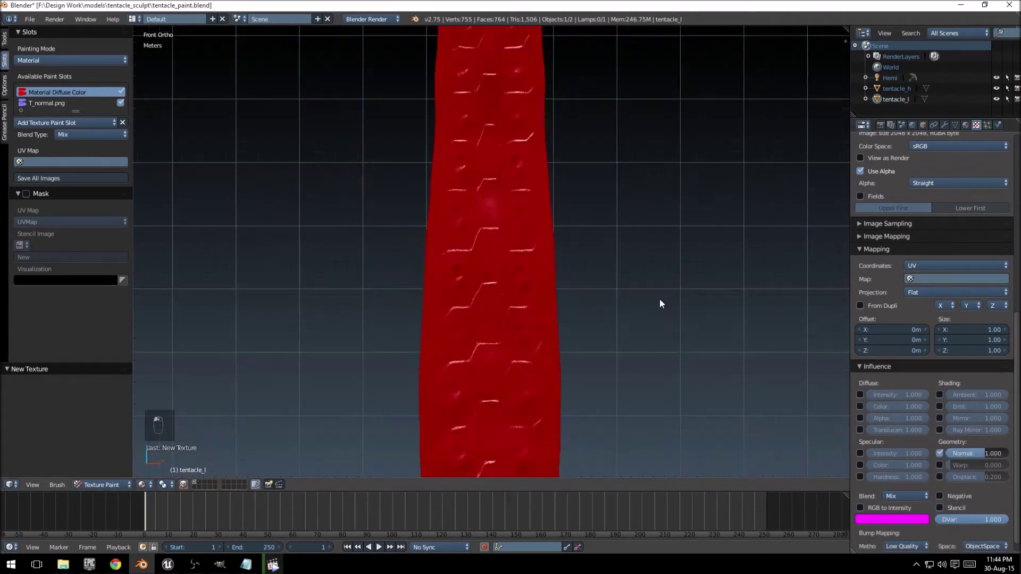
key("KP_1")
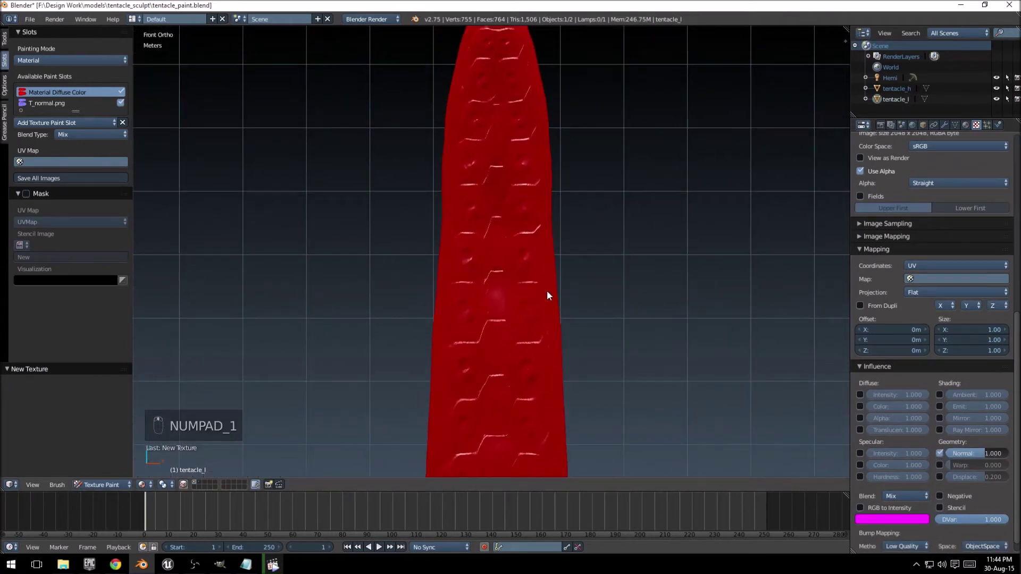
middle_click_drag(547, 291, 537, 257)
scroll(543, 281, "up", 5)
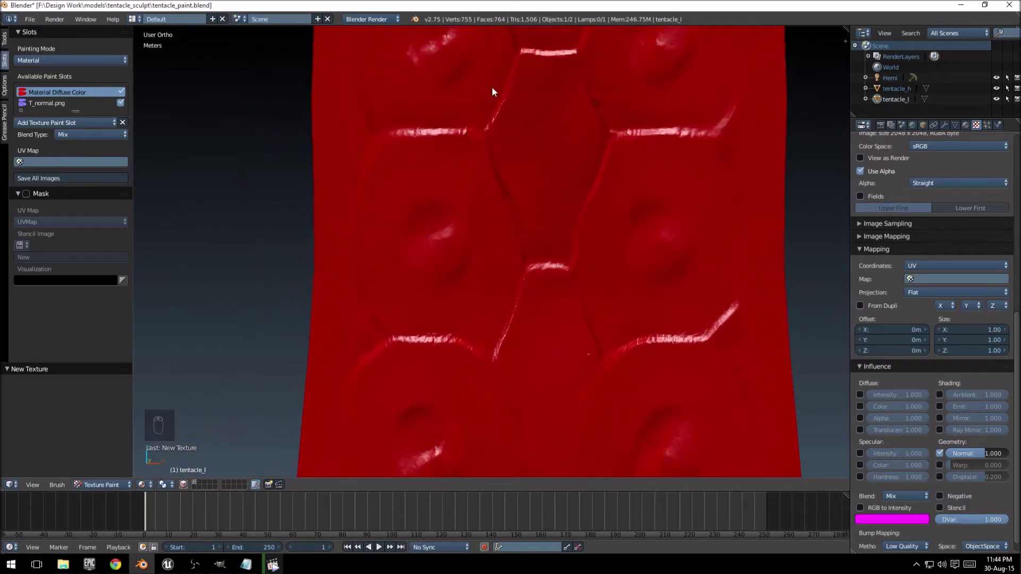
key("shift+c")
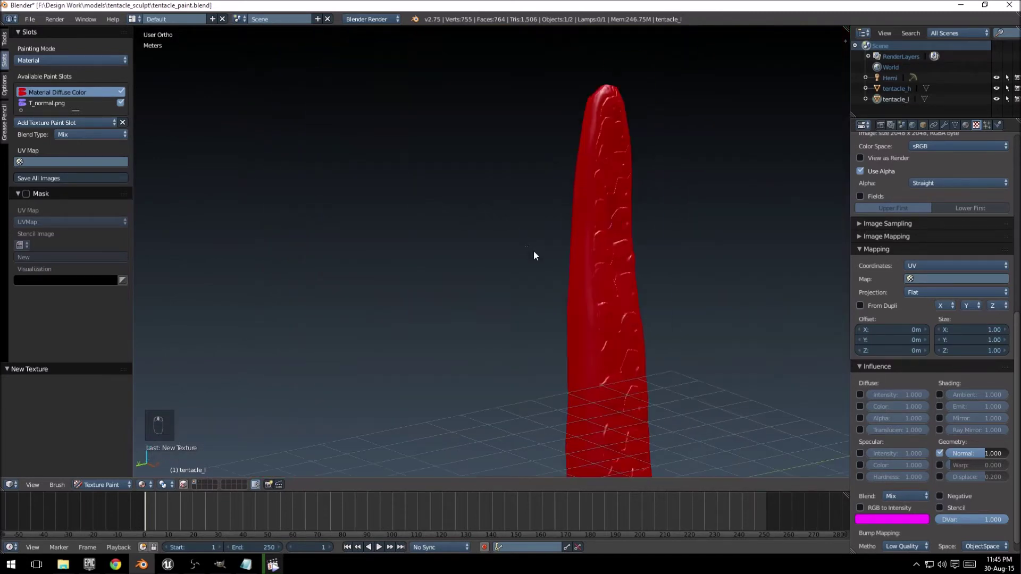
scroll(534, 250, "up", 3)
scroll(534, 250, "up", 4)
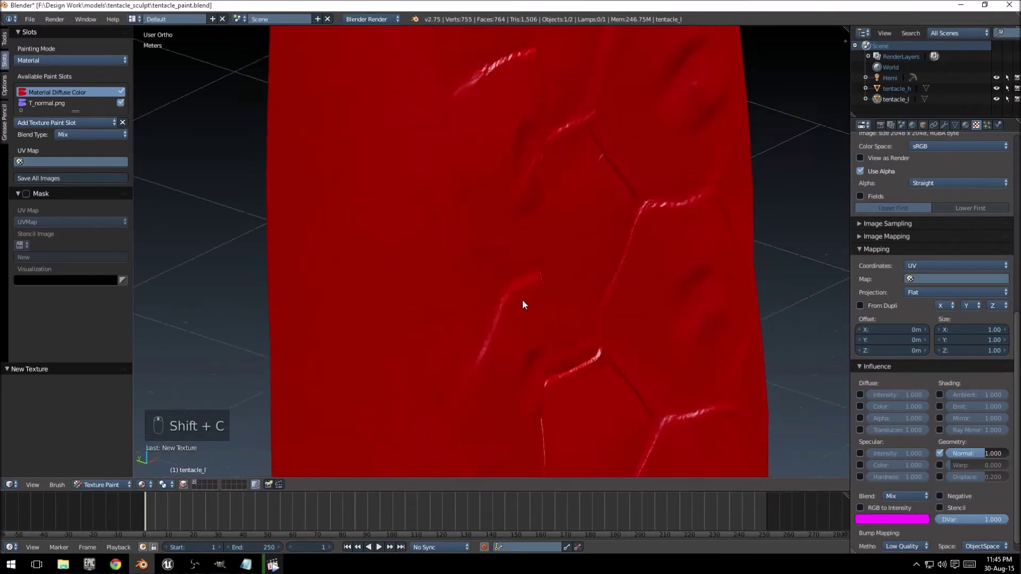
scroll(508, 256, "down", 4)
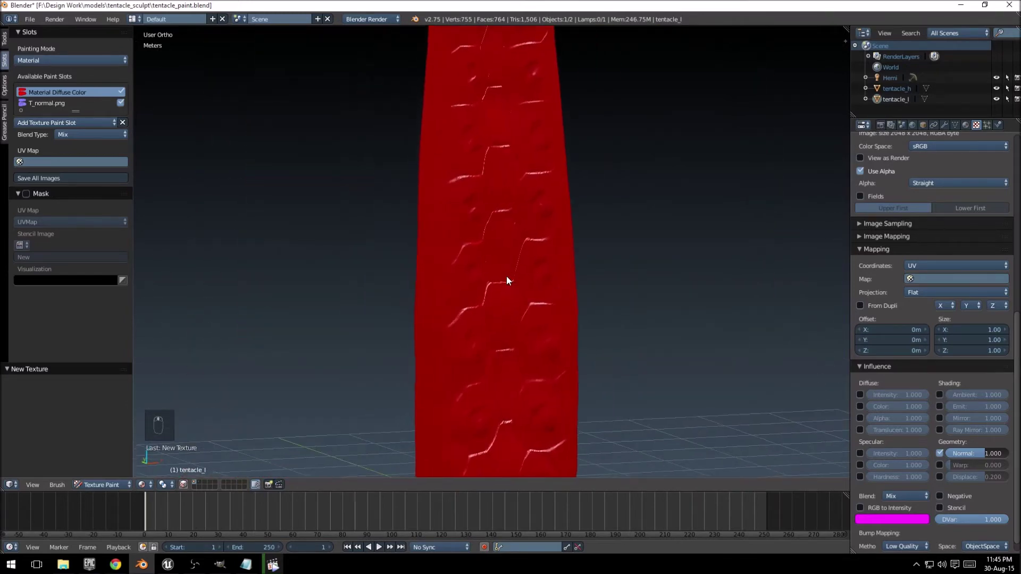
left_click_drag(76, 109, 76, 139)
left_click(6, 86)
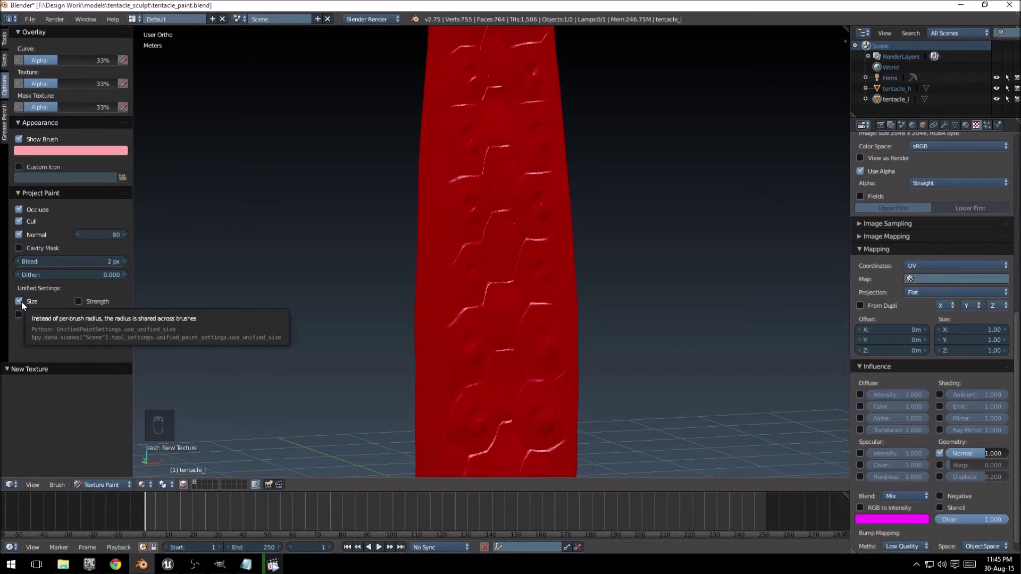
Shrink the brush radius twice with F and enable Unified Settings Strength
key("f")
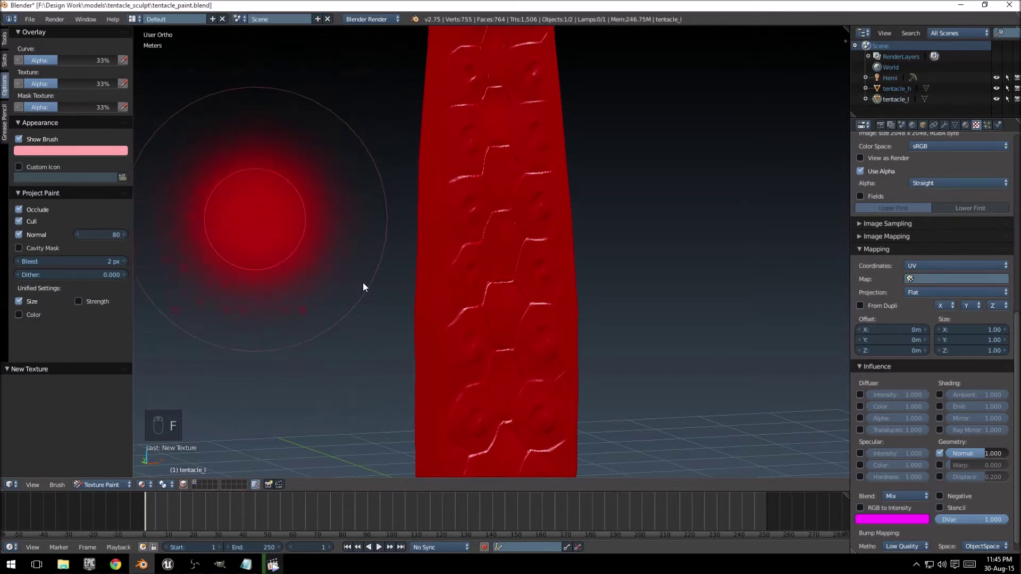
left_click(433, 314)
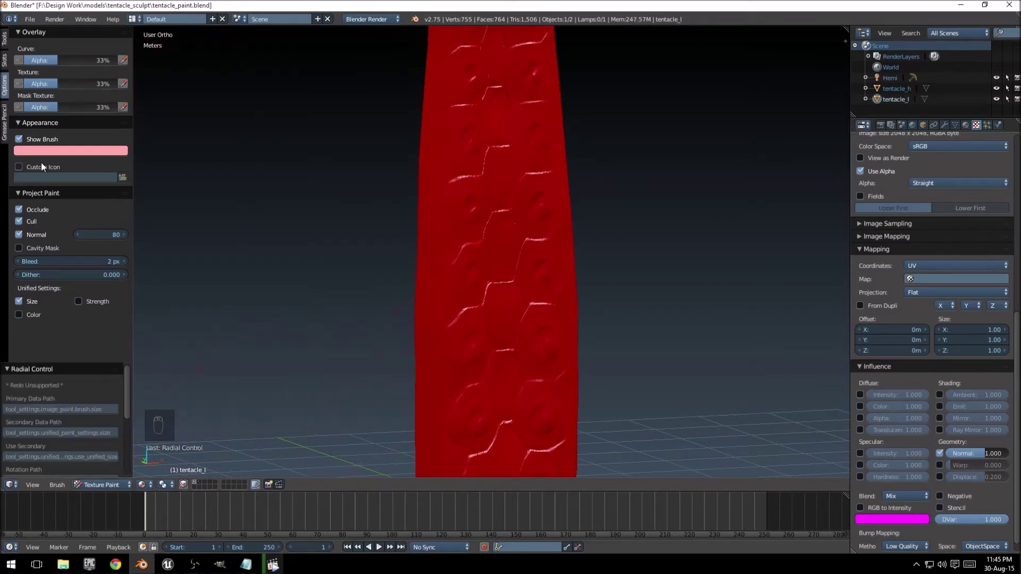
key("f")
left_click(177, 286)
left_click(79, 301)
left_click(5, 56)
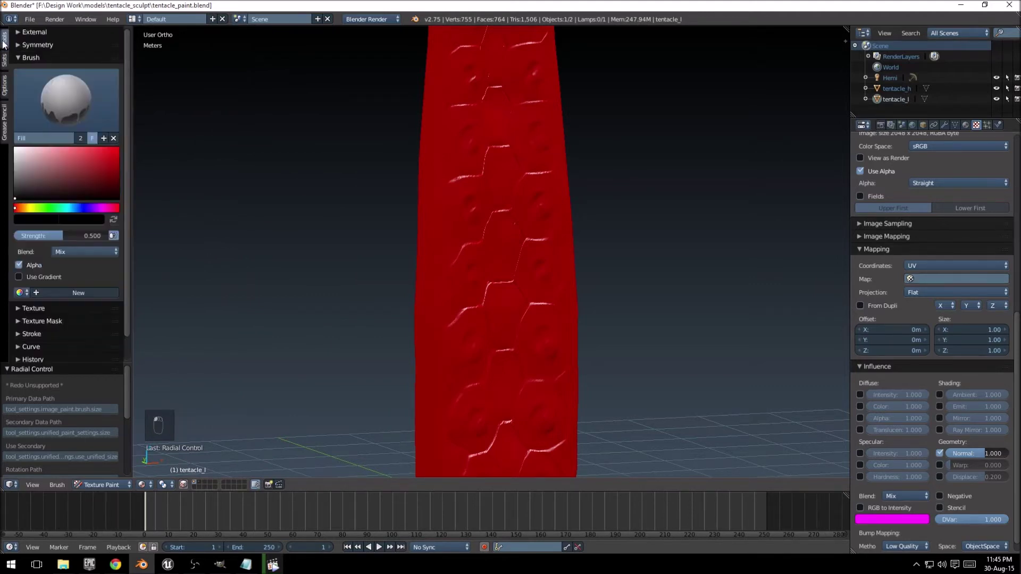
left_click(67, 100)
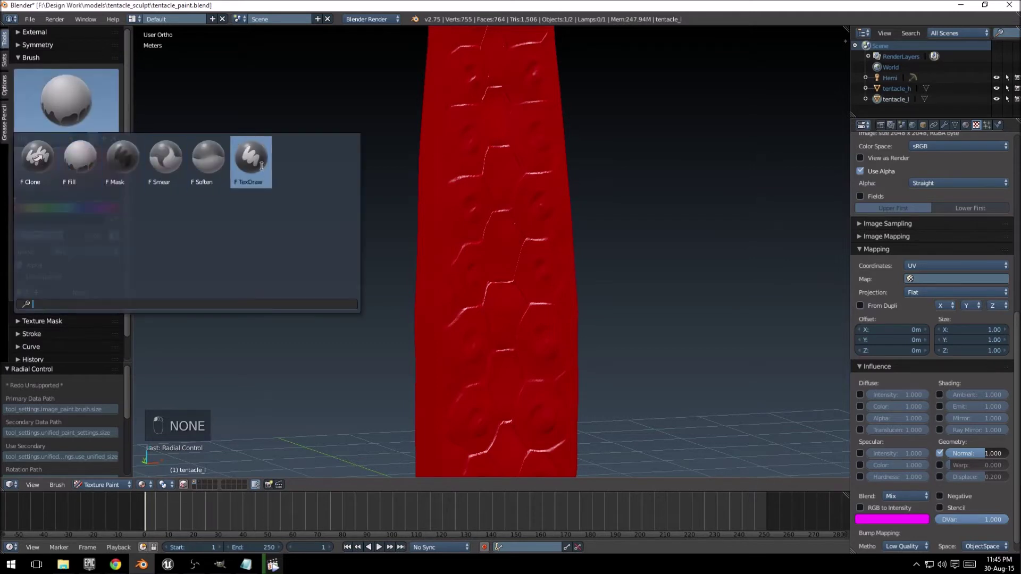
left_click(207, 164)
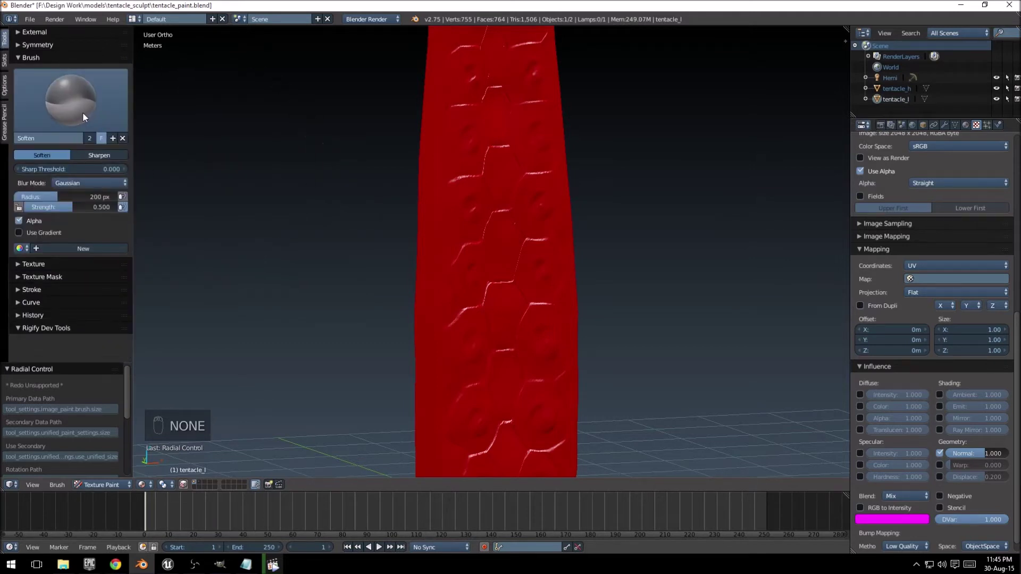
left_click(82, 113)
left_click(103, 172)
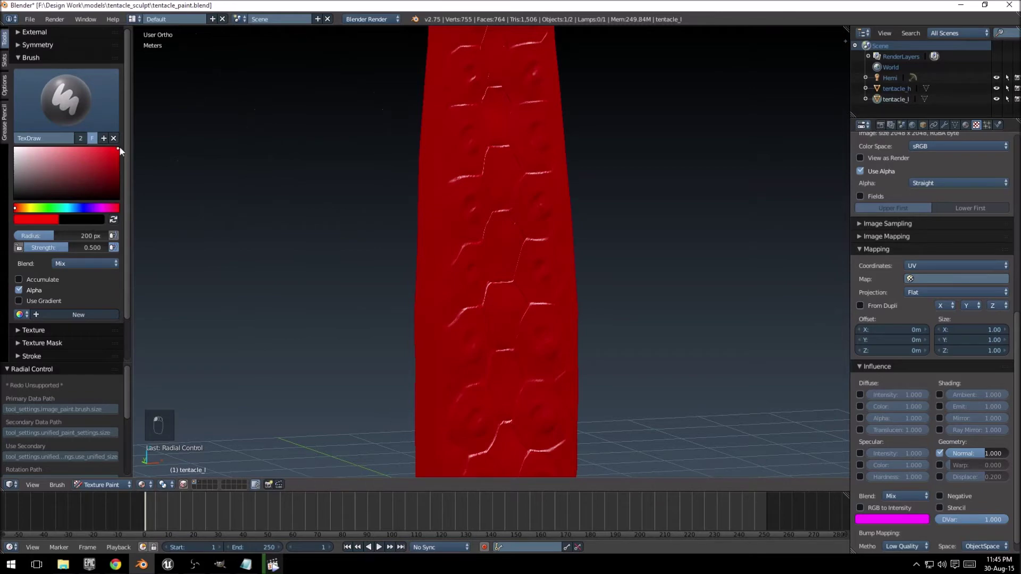
scroll(186, 159, "up", 5)
scroll(520, 214, "down", 7)
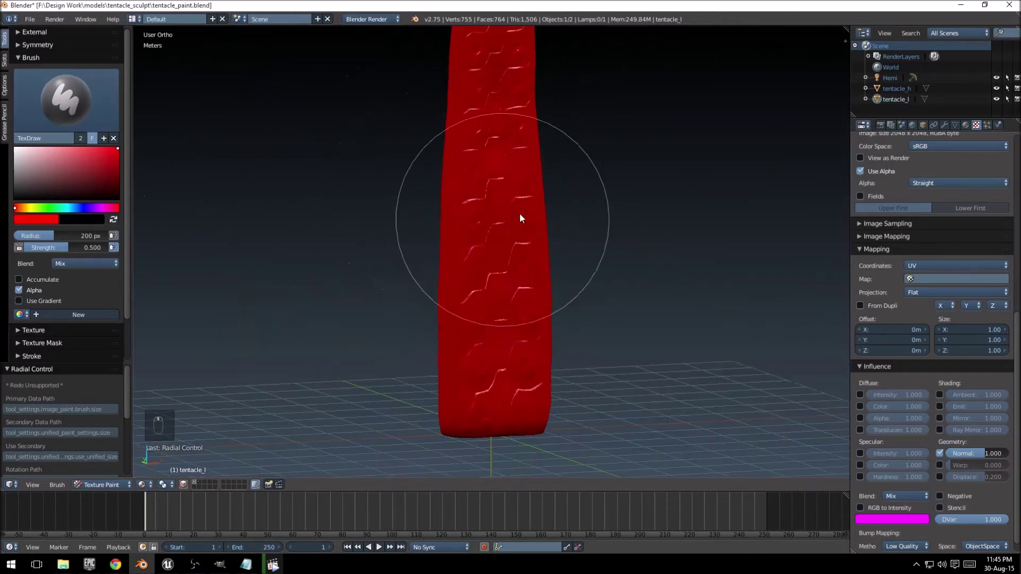
scroll(519, 215, "down", 3)
scroll(530, 253, "down", 2)
left_click(97, 105)
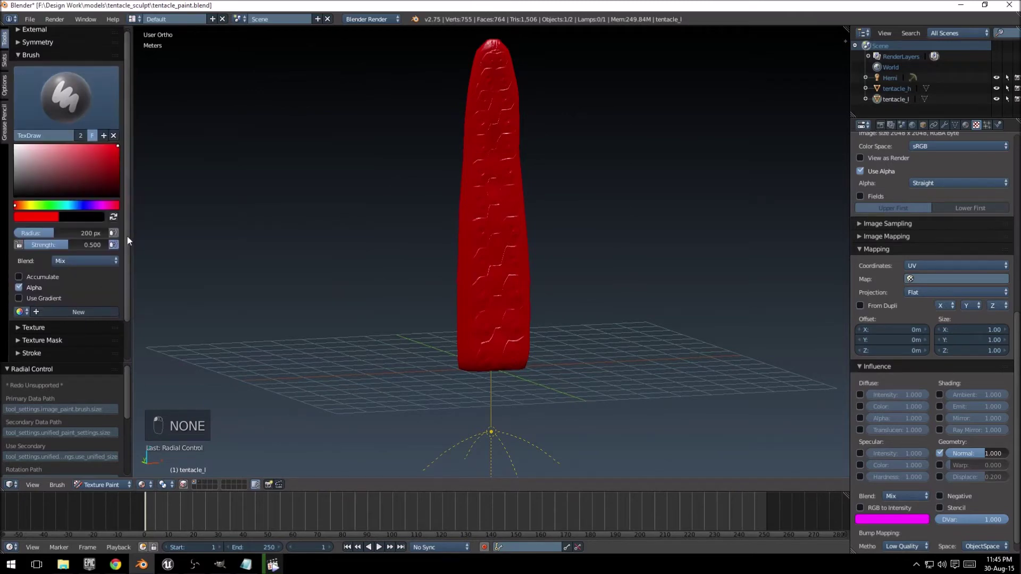
scroll(125, 238, "down", 2)
Duplicate the TexDraw brush into a new TexDraw.001 brush
left_click(102, 107)
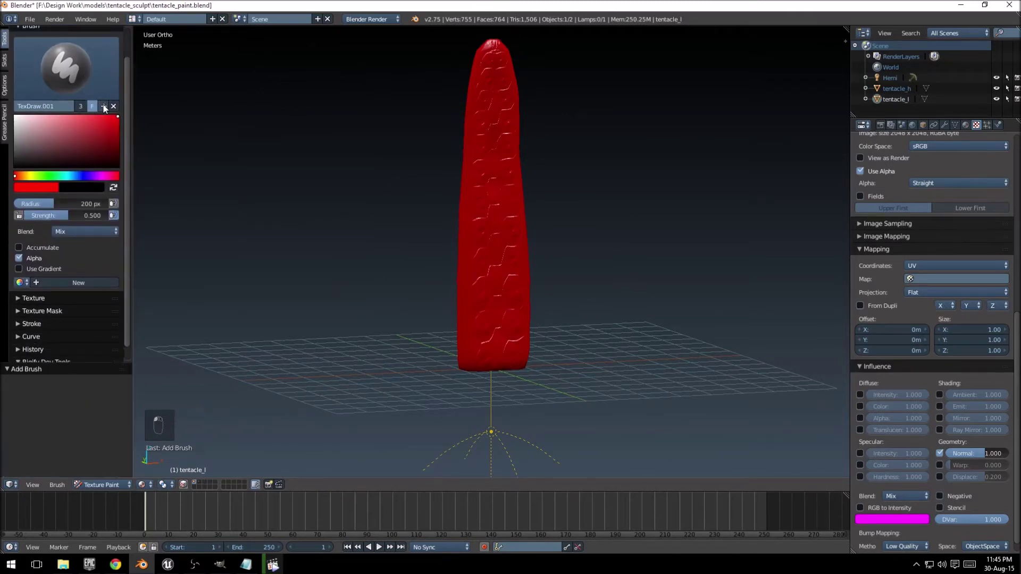
left_click(87, 69)
left_click(294, 126)
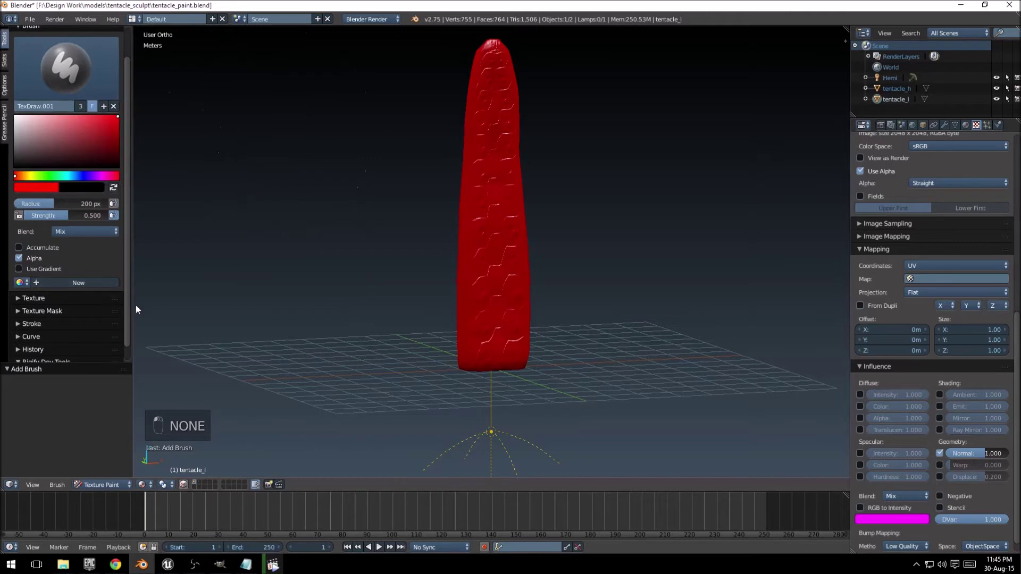
scroll(127, 299, "down", 1)
left_click(18, 309)
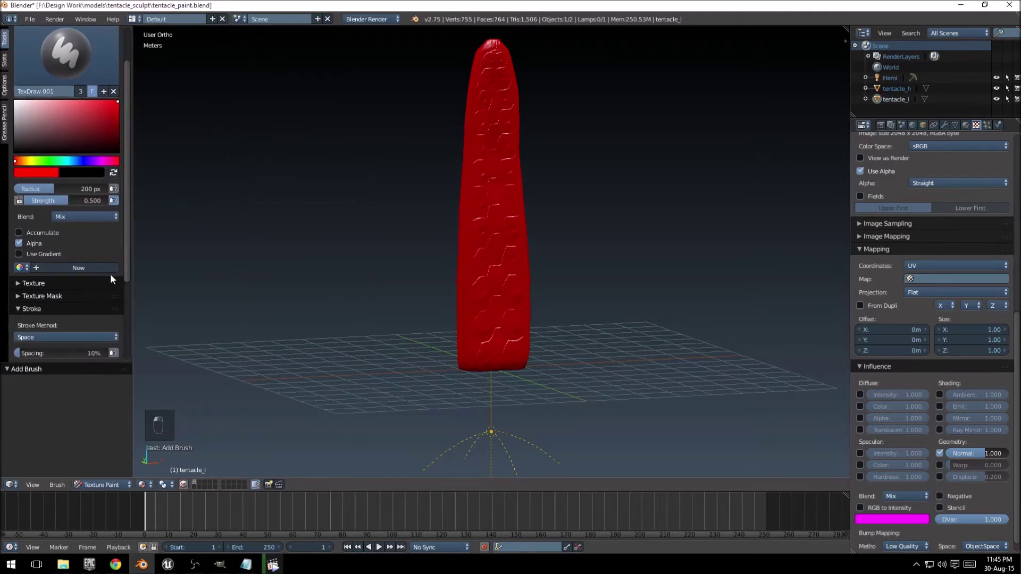
scroll(111, 273, "down", 3)
left_click(21, 201)
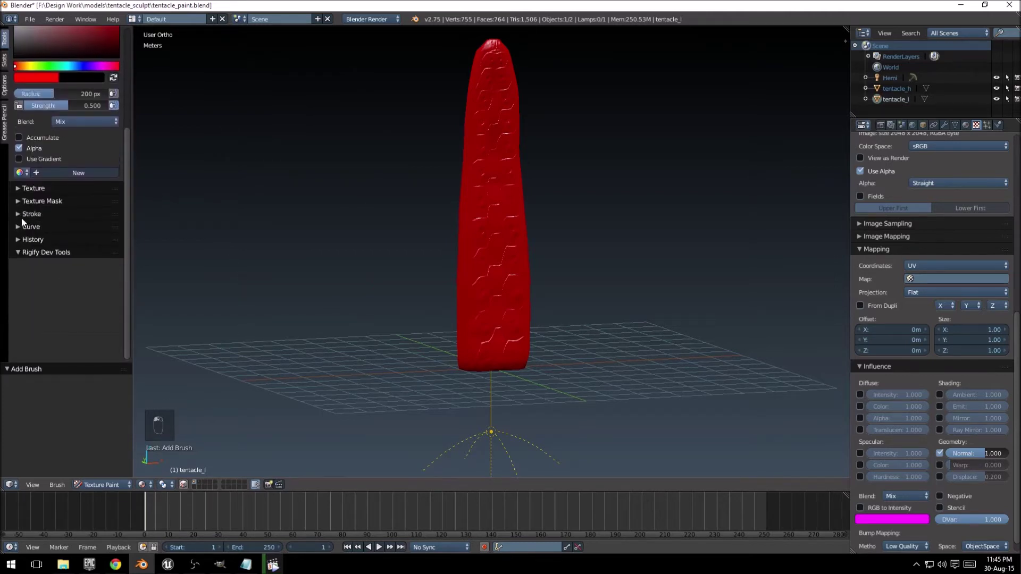
Set TexDraw.001's falloff curve to constant with both ends lowered, then list the paint slots
left_click(21, 218)
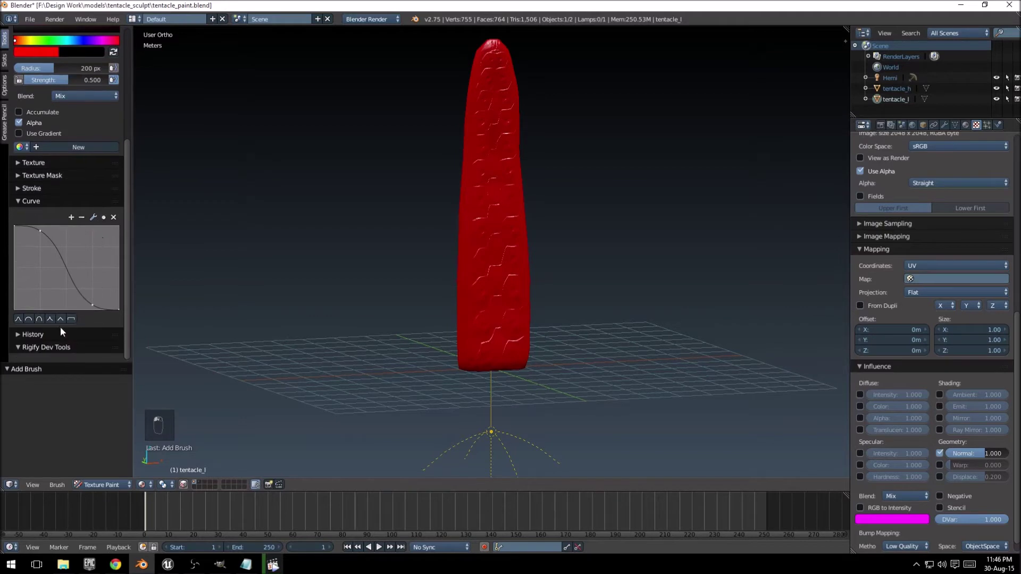
left_click(70, 319)
left_click_drag(13, 227, 14, 286)
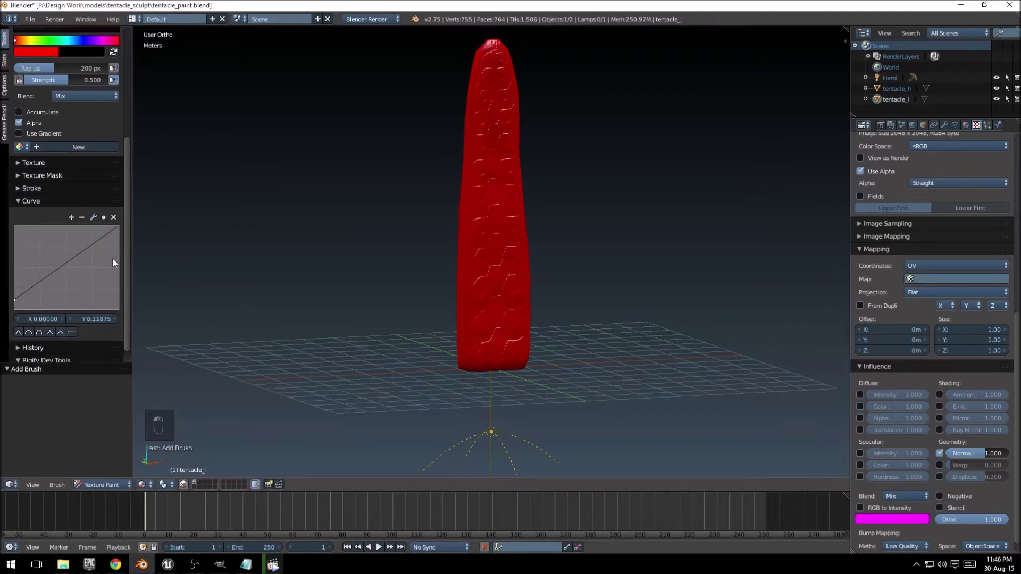
left_click_drag(118, 229, 118, 280)
mouse_move(126, 163)
left_mouse_down()
mouse_move(129, 110)
mouse_move(126, 143)
left_mouse_up()
scroll(126, 143, "up", 3)
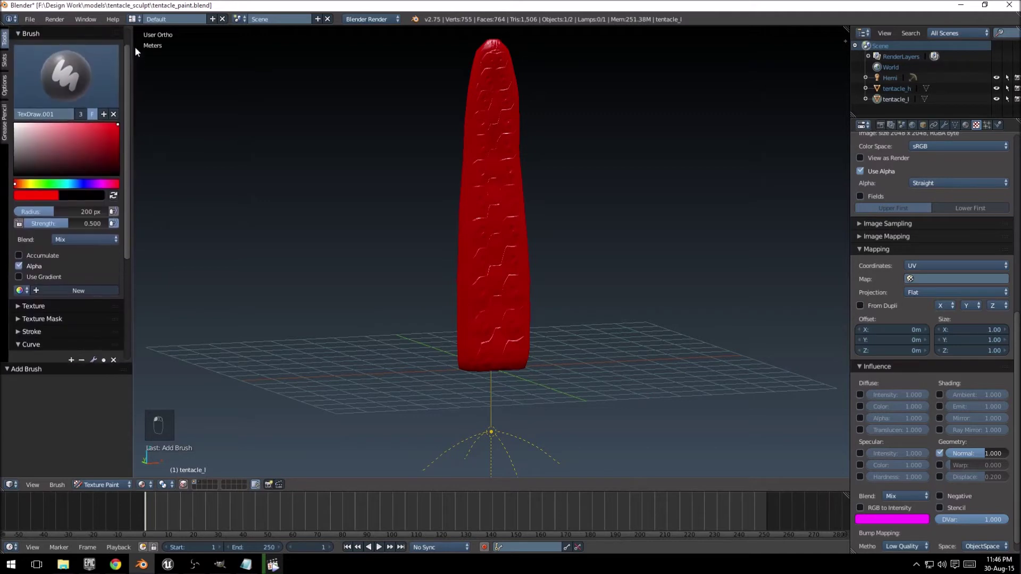
left_click(4, 61)
left_click_drag(71, 143, 80, 171)
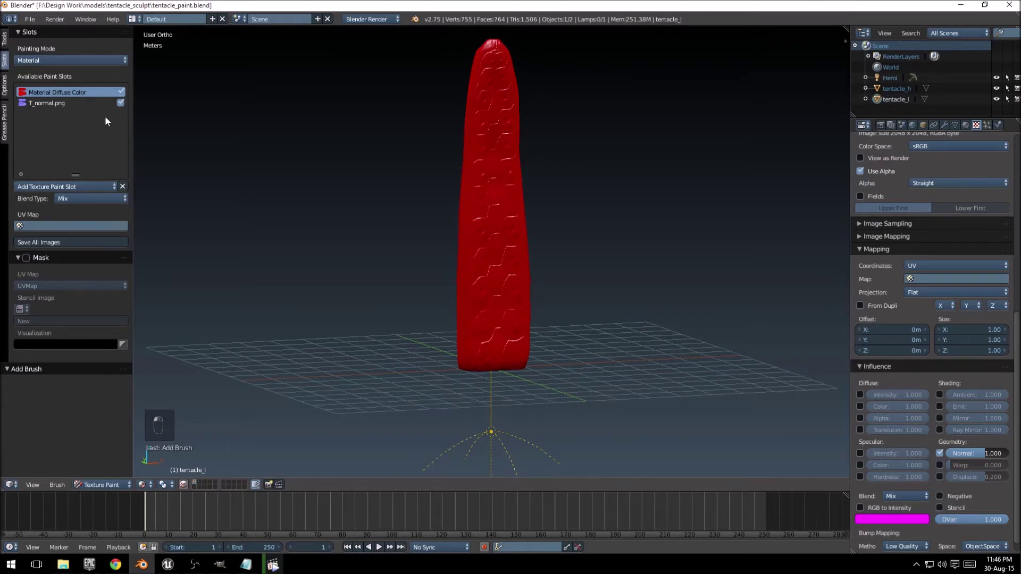
Add a Diffuse Color paint slot, Material Diffuse Color.001, and switch to front view
left_click(37, 190)
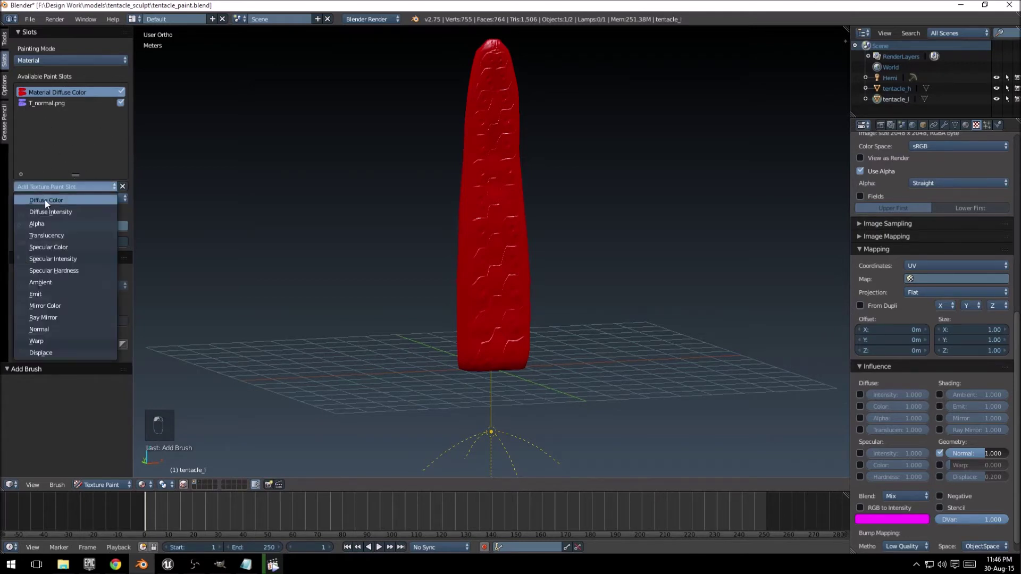
left_click(45, 200)
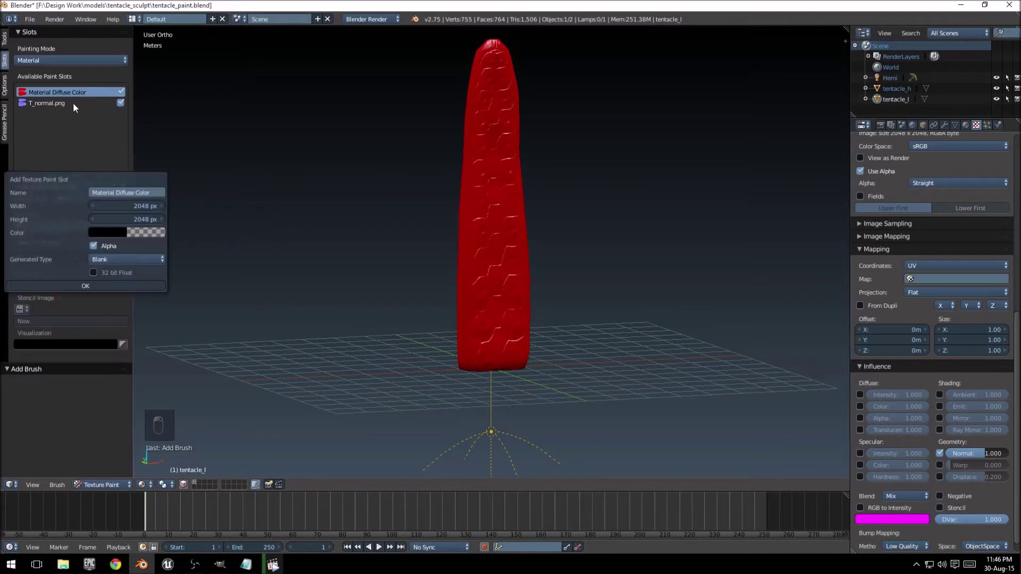
left_click(84, 289)
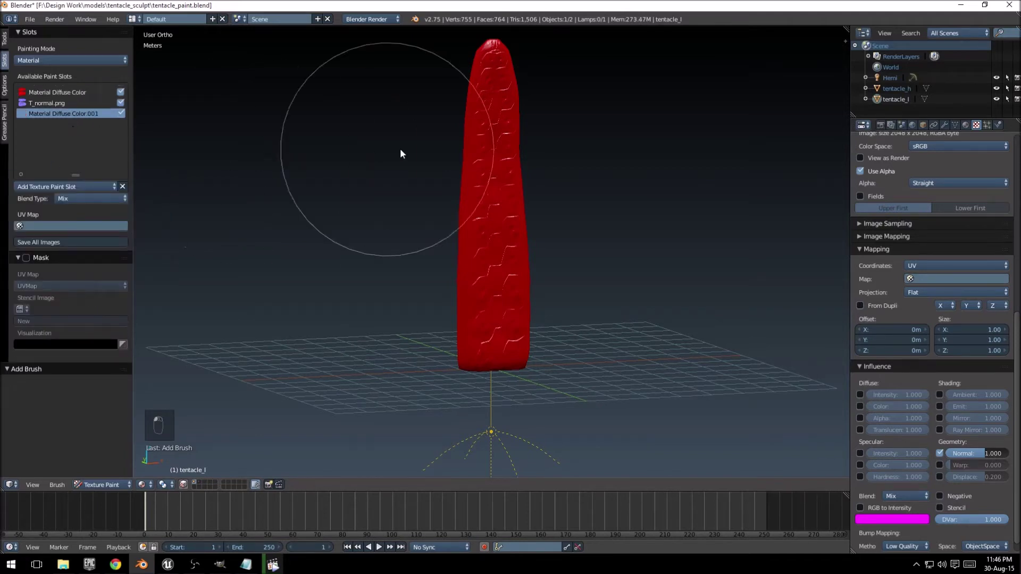
middle_click_drag(400, 148, 385, 150)
scroll(512, 201, "up", 3)
key("KP_1")
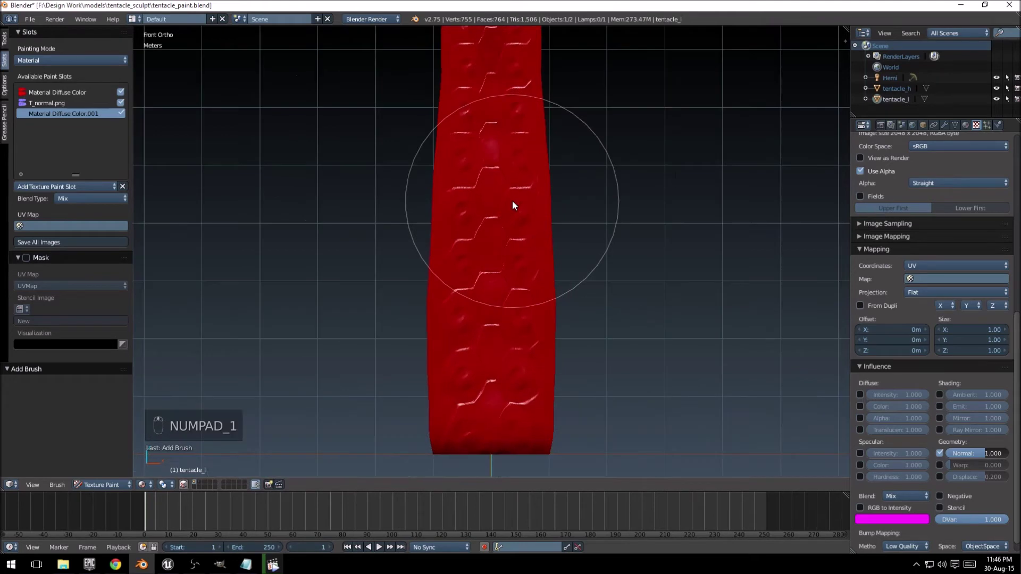
Change the brush colour from red to yellow-orange
left_click(6, 47)
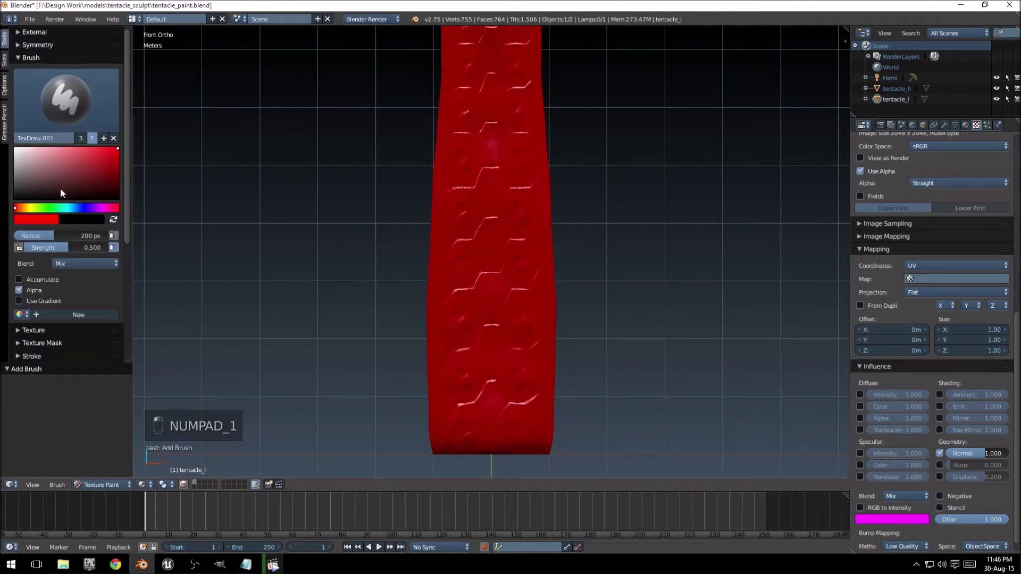
left_click_drag(20, 210, 21, 208)
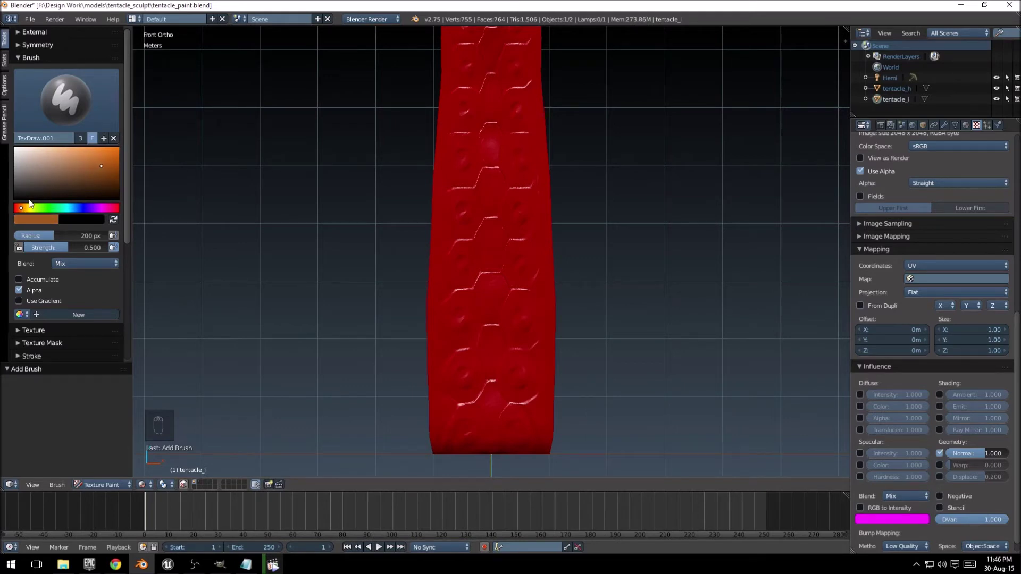
left_click_drag(30, 204, 23, 208)
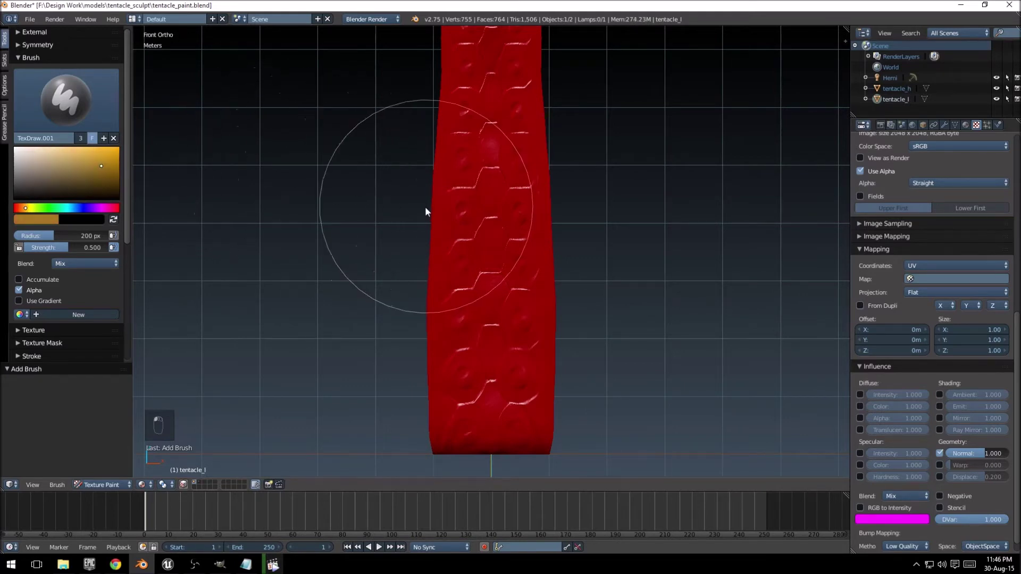
Shrink the brush to 56 px and paint an orange patch on the tentacle's middle
middle_click_drag(426, 206, 331, 268, "shift")
key("f")
left_click(358, 261)
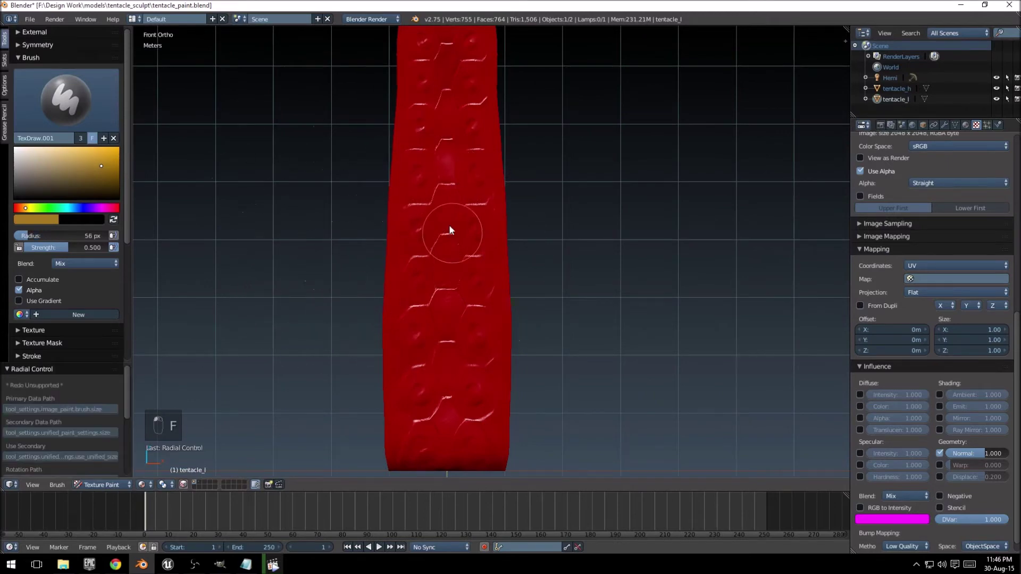
left_click_drag(463, 311, 447, 239)
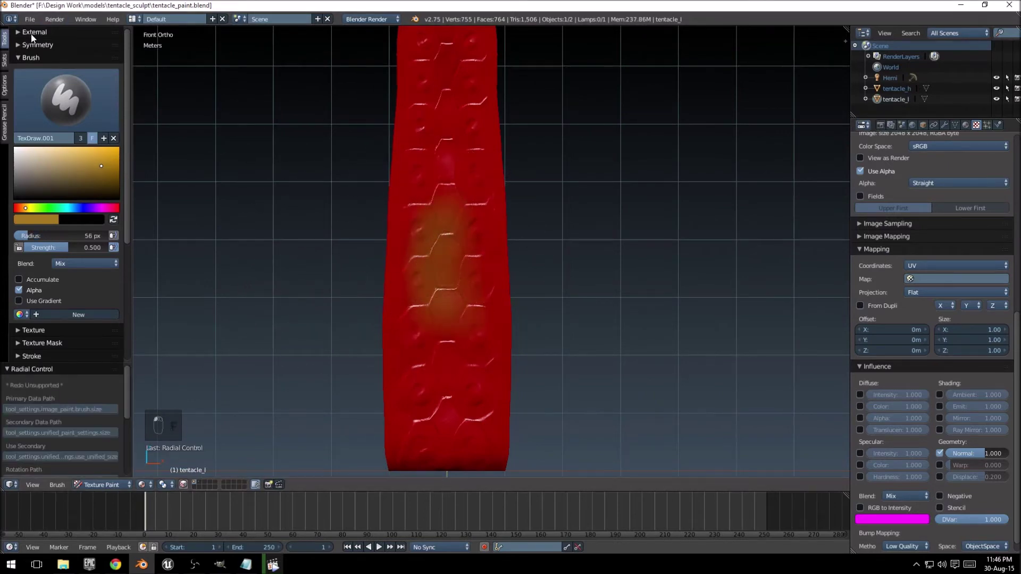
left_click(4, 60)
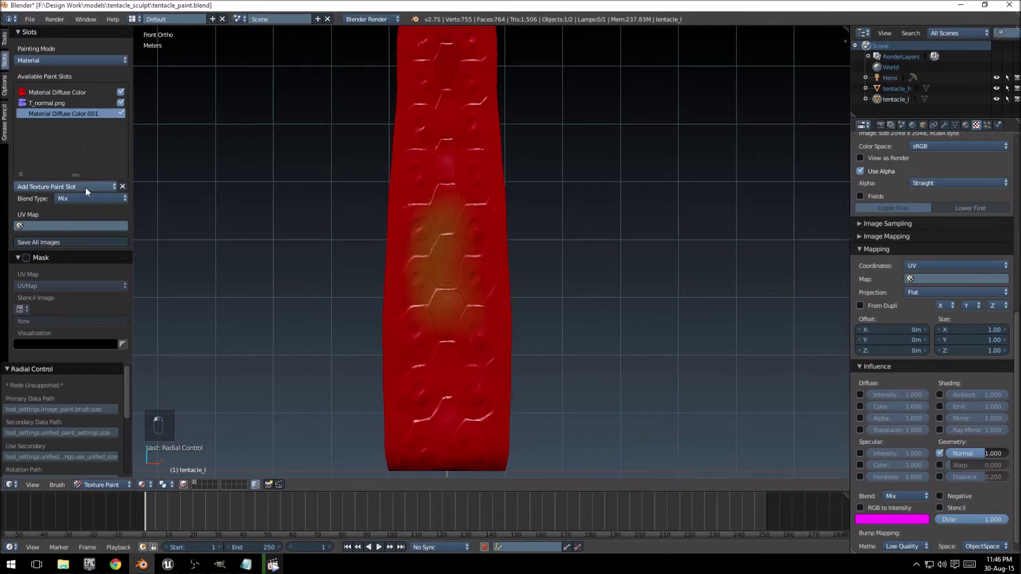
Set the new slot's blend type to Color and paint orange over the upper tentacle
left_click(92, 199)
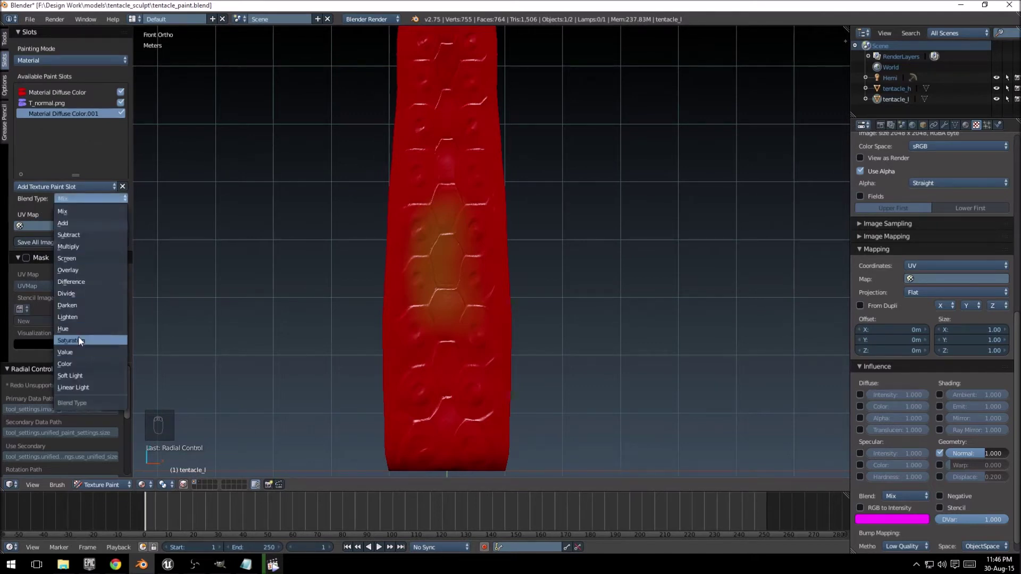
left_click(82, 364)
scroll(426, 195, "up", 2)
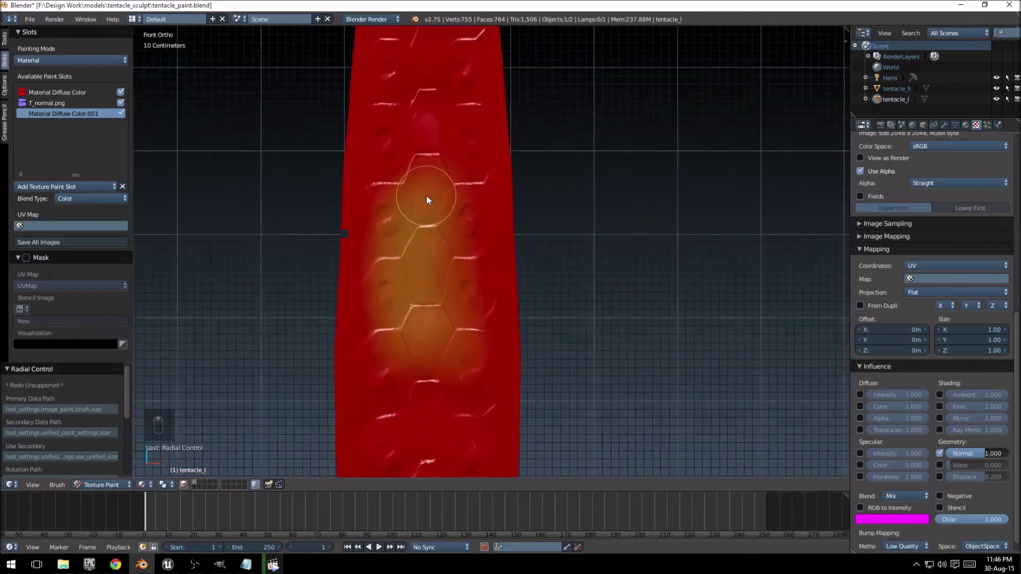
scroll(426, 195, "up", 1)
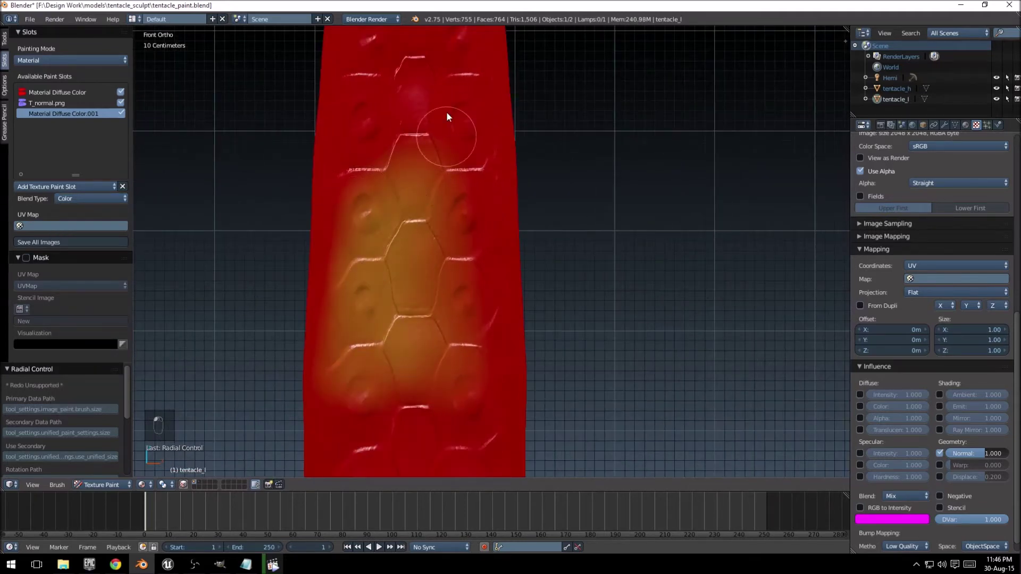
left_click_drag(445, 112, 447, 342)
mouse_move(420, 136)
left_mouse_down()
mouse_move(359, 239)
mouse_move(379, 299)
left_mouse_up()
middle_click_drag(378, 298, 444, 267)
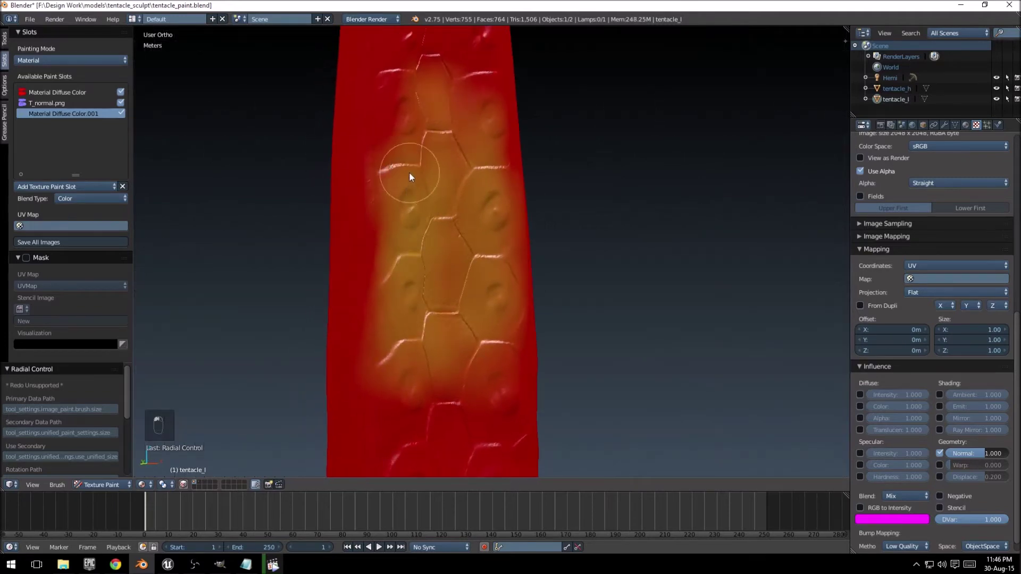
Adjust brush strength with Shift+F, undo the earlier orange strokes, and paint faint orange
left_click(431, 185)
key("shift+f")
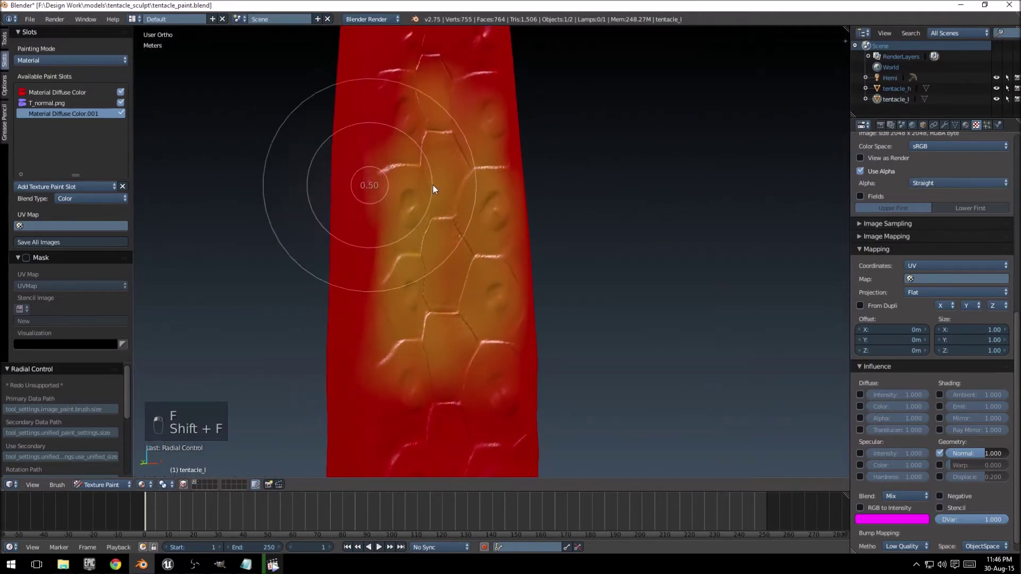
left_click(378, 183)
middle_click_drag(378, 184, 432, 274)
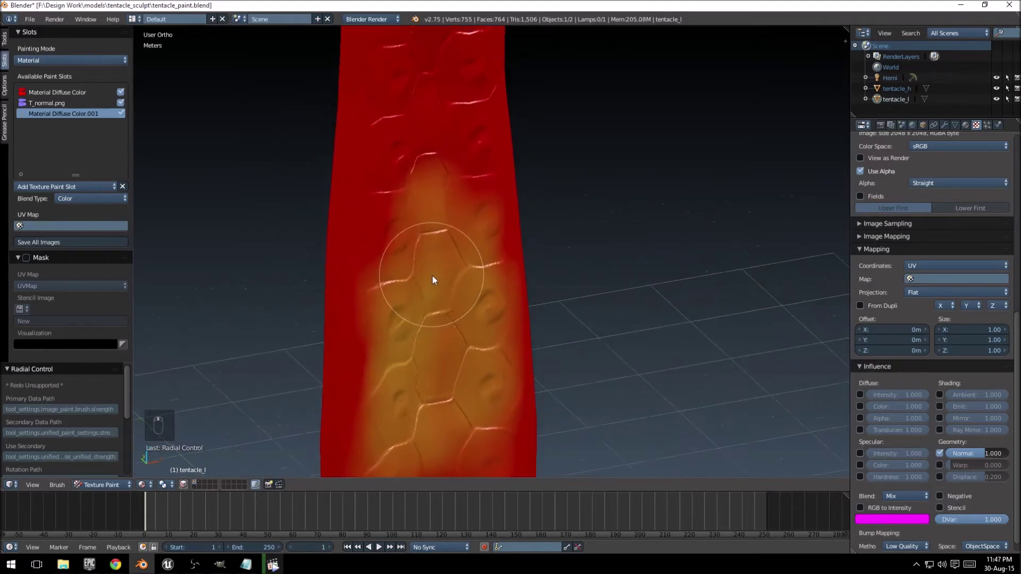
key("shift+f")
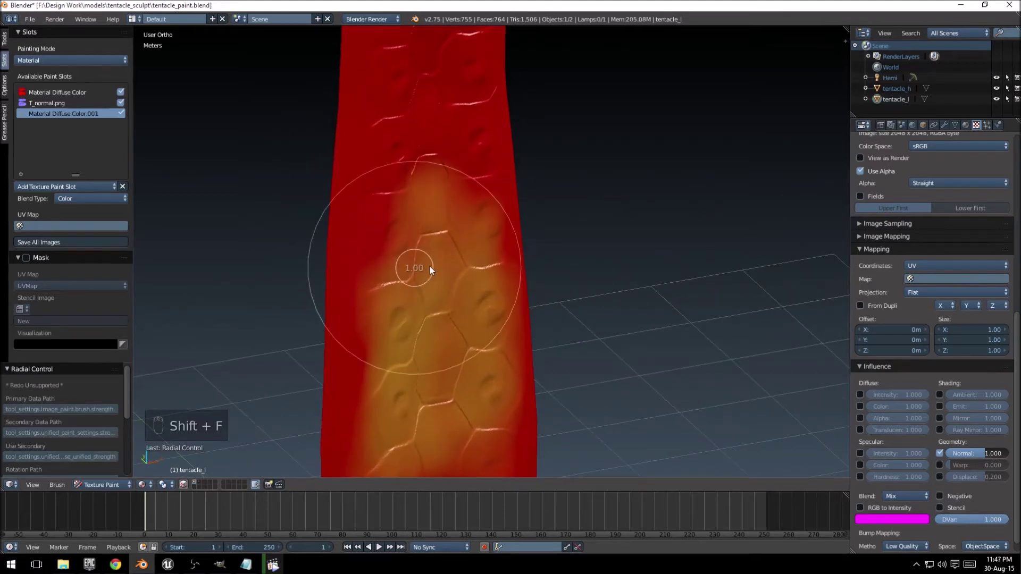
left_click(414, 268)
scroll(411, 165, "up", 3)
key("shift+f")
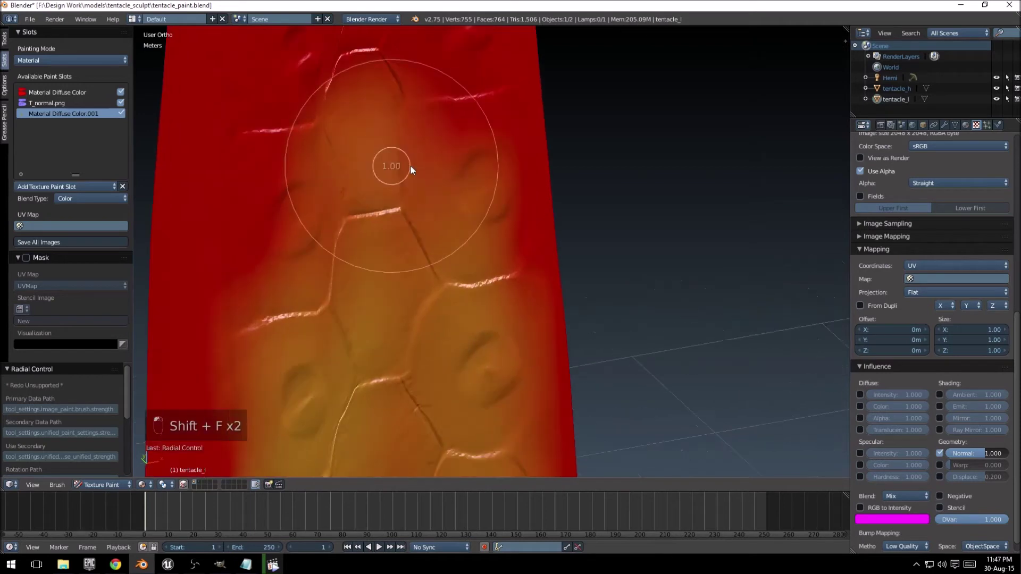
left_click(393, 160)
key("ctrl+z")
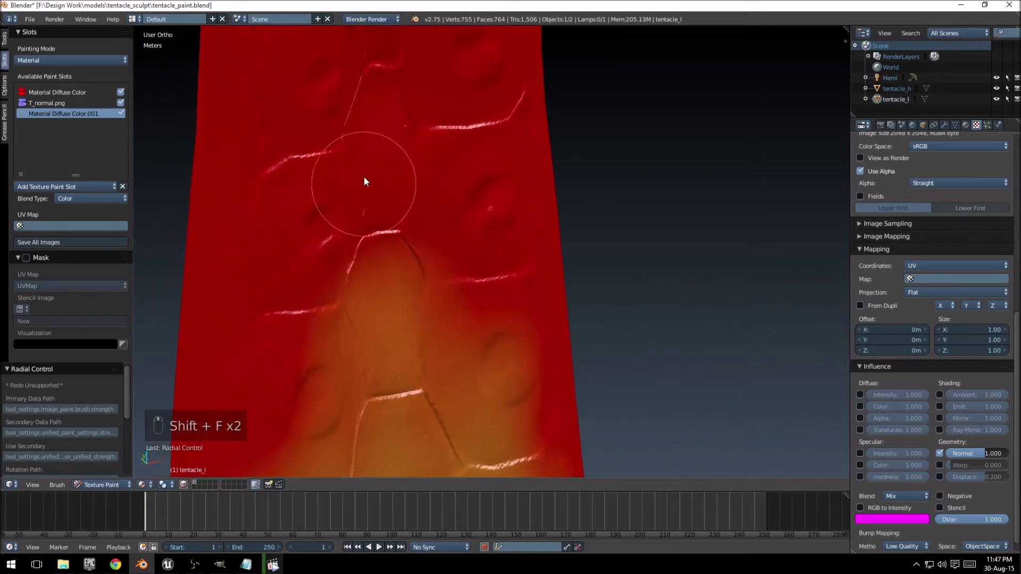
mouse_move(363, 177)
left_mouse_down()
mouse_move(354, 184)
mouse_move(410, 294)
mouse_move(386, 286)
left_mouse_up()
scroll(401, 258, "up", 3)
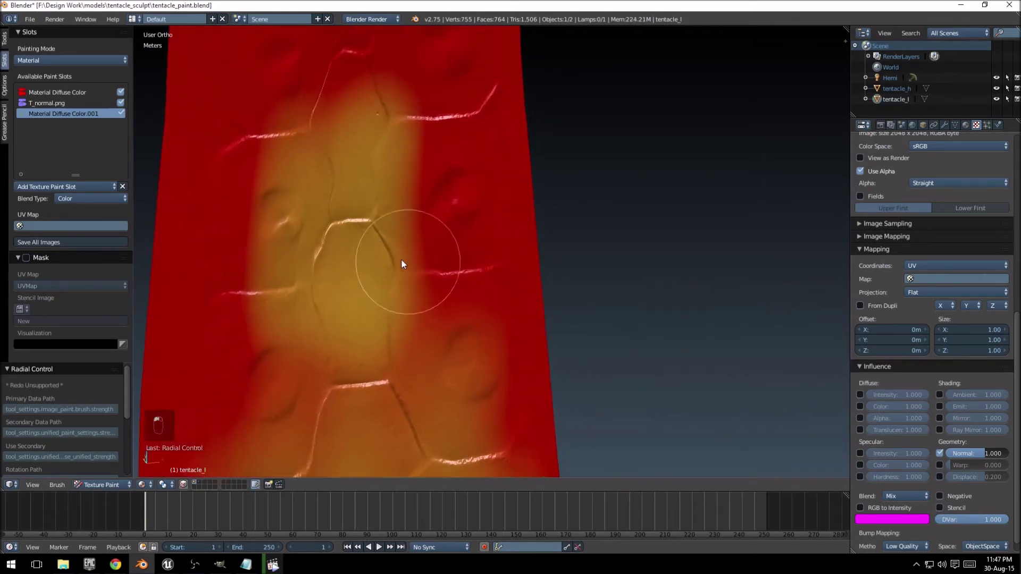
At full brush strength, paint orange over the tentacle's red right and left sides
key("shift+f")
left_click(384, 260)
left_click_drag(421, 285, 412, 296)
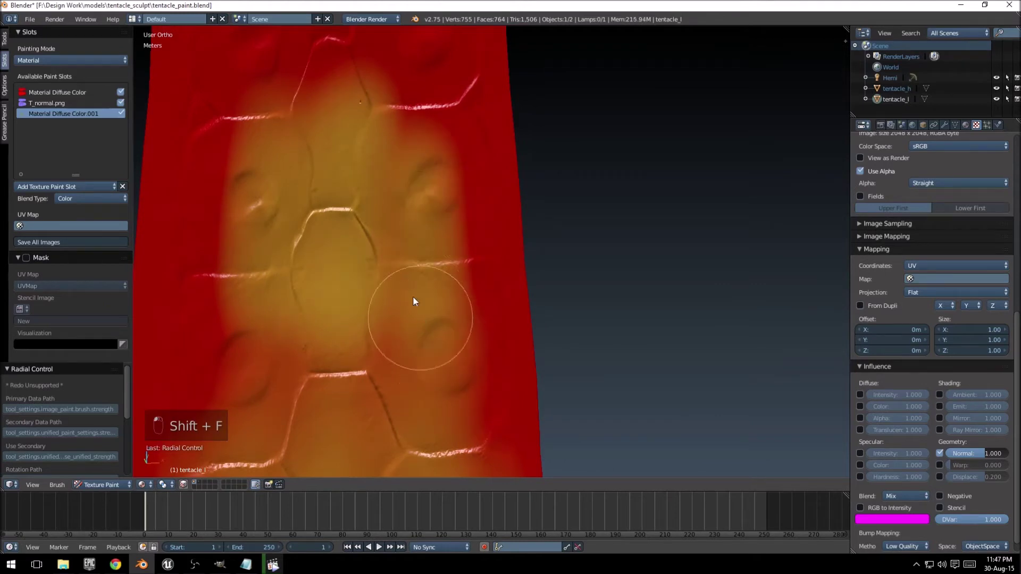
middle_click_drag(413, 296, 339, 218, "shift")
mouse_move(338, 213)
left_mouse_down()
mouse_move(200, 385)
mouse_move(227, 326)
left_mouse_up()
mouse_move(227, 325)
middle_mouse_down("shift")
mouse_move(357, 134)
mouse_move(328, 227)
middle_mouse_up("shift")
mouse_move(329, 227)
left_mouse_down()
mouse_move(319, 221)
mouse_move(315, 290)
mouse_move(326, 269)
left_mouse_up()
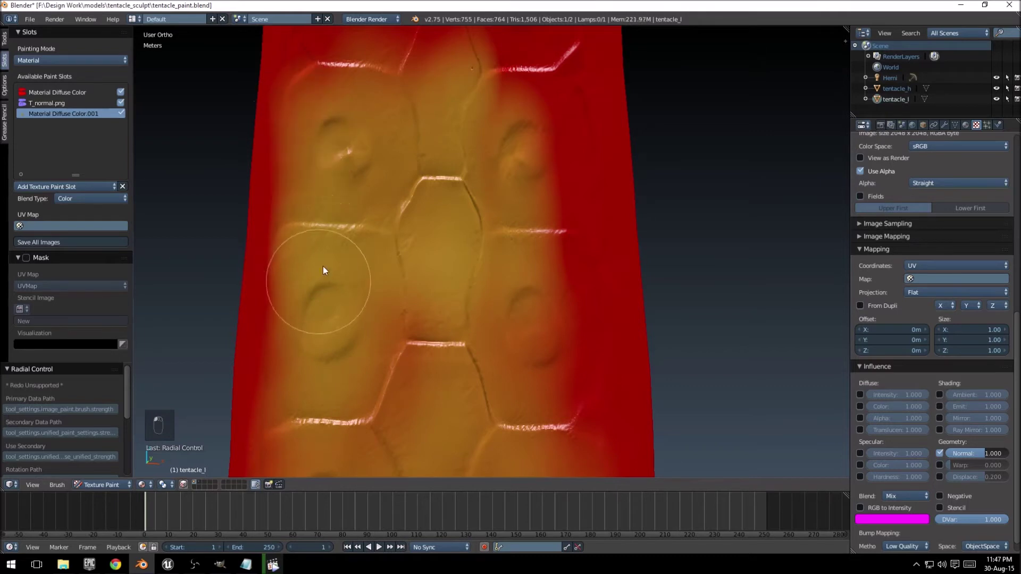
Paint a vertical yellow stripe and spread yellow up the tentacle
mouse_move(326, 269)
middle_mouse_down()
mouse_move(403, 206)
mouse_move(442, 132)
mouse_move(487, 209)
mouse_move(397, 295)
mouse_move(423, 244)
middle_mouse_up()
left_click_drag(422, 243, 407, 281)
middle_click_drag(408, 280, 392, 342)
mouse_move(392, 343)
left_mouse_down()
mouse_move(401, 221)
mouse_move(404, 236)
left_mouse_up()
middle_click_drag(405, 236, 358, 205)
left_click_drag(358, 205, 388, 262)
middle_click_drag(388, 263, 368, 331)
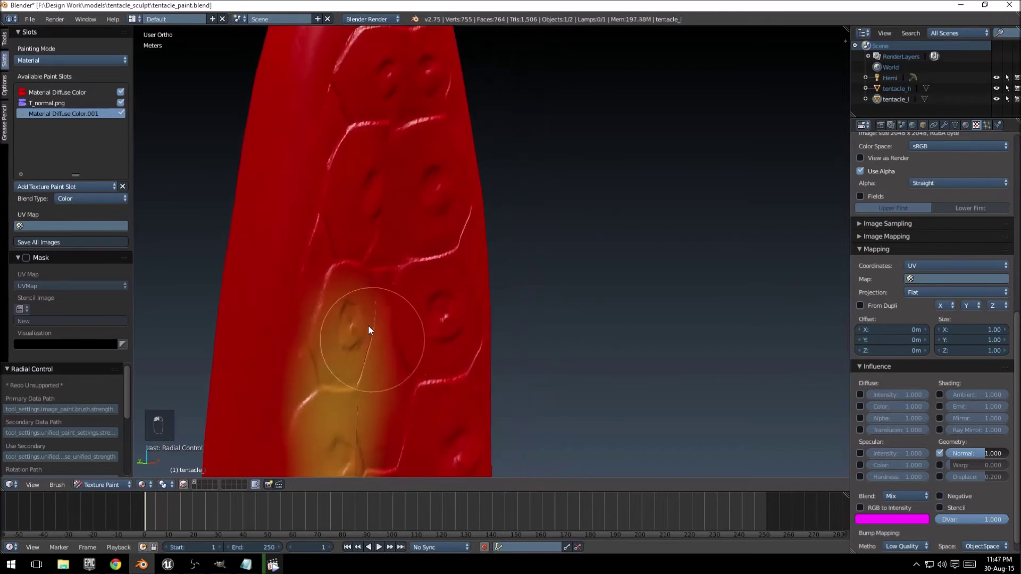
mouse_move(369, 330)
left_mouse_down()
mouse_move(350, 280)
mouse_move(360, 279)
left_mouse_up()
Paint yellow near the tip and across the middle-left, upper and right cells
mouse_move(360, 278)
middle_mouse_down()
mouse_move(332, 323)
mouse_move(402, 320)
middle_mouse_up()
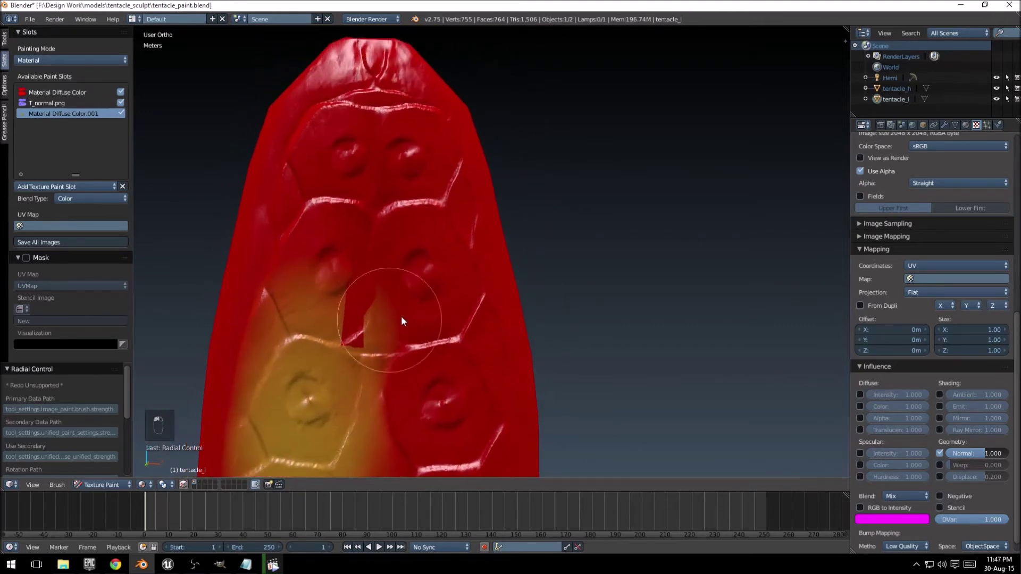
mouse_move(401, 319)
left_mouse_down()
mouse_move(361, 347)
mouse_move(357, 326)
left_mouse_up()
mouse_move(357, 326)
middle_mouse_down()
mouse_move(358, 317)
mouse_move(335, 354)
mouse_move(365, 321)
middle_mouse_up()
mouse_move(365, 321)
left_mouse_down()
mouse_move(314, 303)
mouse_move(314, 332)
mouse_move(314, 278)
mouse_move(367, 168)
mouse_move(326, 177)
mouse_move(387, 160)
mouse_move(450, 171)
mouse_move(421, 235)
mouse_move(376, 267)
left_mouse_up()
mouse_move(375, 267)
middle_mouse_down()
mouse_move(402, 151)
mouse_move(336, 173)
mouse_move(476, 281)
middle_mouse_up()
mouse_move(477, 282)
left_mouse_down()
mouse_move(492, 222)
mouse_move(525, 279)
left_mouse_up()
Paint yellow over the red ridge, the right-hand cell and the side edge
mouse_move(526, 279)
middle_mouse_down()
mouse_move(453, 307)
mouse_move(423, 300)
mouse_move(487, 401)
mouse_move(532, 304)
mouse_move(525, 380)
mouse_move(548, 207)
middle_mouse_up()
mouse_move(549, 208)
left_mouse_down()
mouse_move(520, 284)
mouse_move(520, 276)
left_mouse_up()
mouse_move(520, 276)
middle_mouse_down()
mouse_move(521, 137)
mouse_move(493, 239)
middle_mouse_up()
mouse_move(492, 239)
left_mouse_down()
mouse_move(456, 287)
mouse_move(406, 315)
mouse_move(445, 327)
left_mouse_up()
mouse_move(564, 347)
left_mouse_down()
mouse_move(553, 194)
mouse_move(584, 277)
left_mouse_up()
mouse_move(585, 277)
middle_mouse_down()
mouse_move(444, 312)
mouse_move(392, 342)
mouse_move(402, 210)
middle_mouse_up()
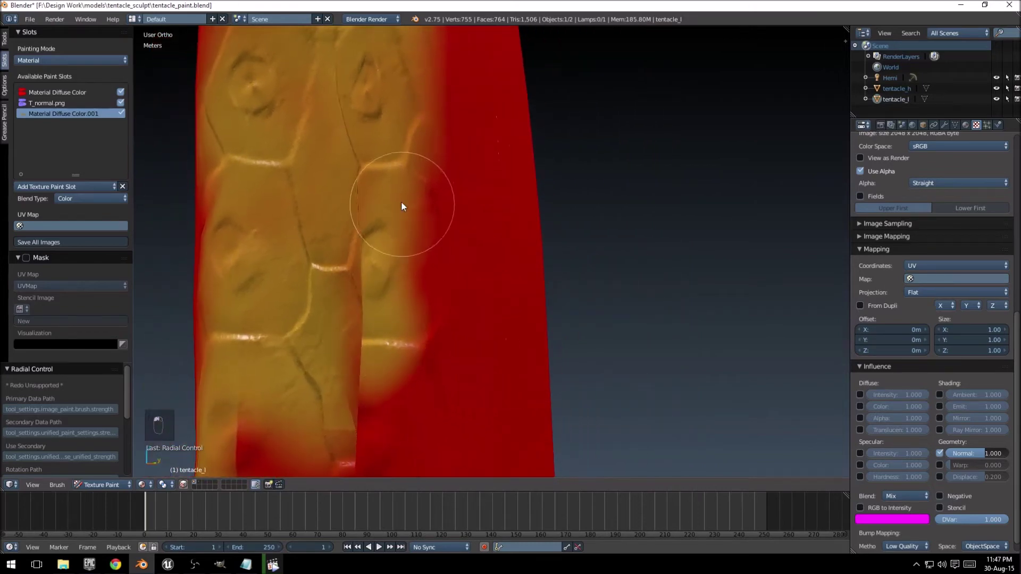
left_click_drag(421, 203, 412, 319)
mouse_move(412, 320)
middle_mouse_down()
mouse_move(367, 179)
mouse_move(431, 184)
mouse_move(424, 160)
middle_mouse_up()
Cover the remaining red cells and edges with yellow strokes
mouse_move(423, 159)
left_mouse_down()
mouse_move(394, 199)
mouse_move(307, 247)
mouse_move(233, 209)
mouse_move(326, 289)
left_mouse_up()
middle_click_drag(327, 289, 392, 194)
left_click_drag(393, 194, 394, 319)
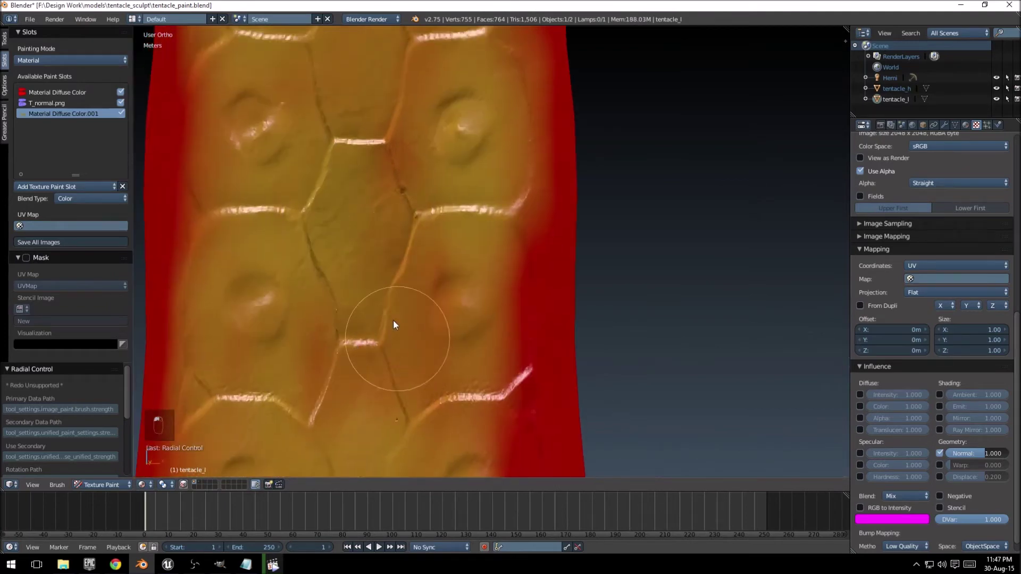
middle_click_drag(394, 320, 341, 196)
left_click_drag(486, 164, 457, 381)
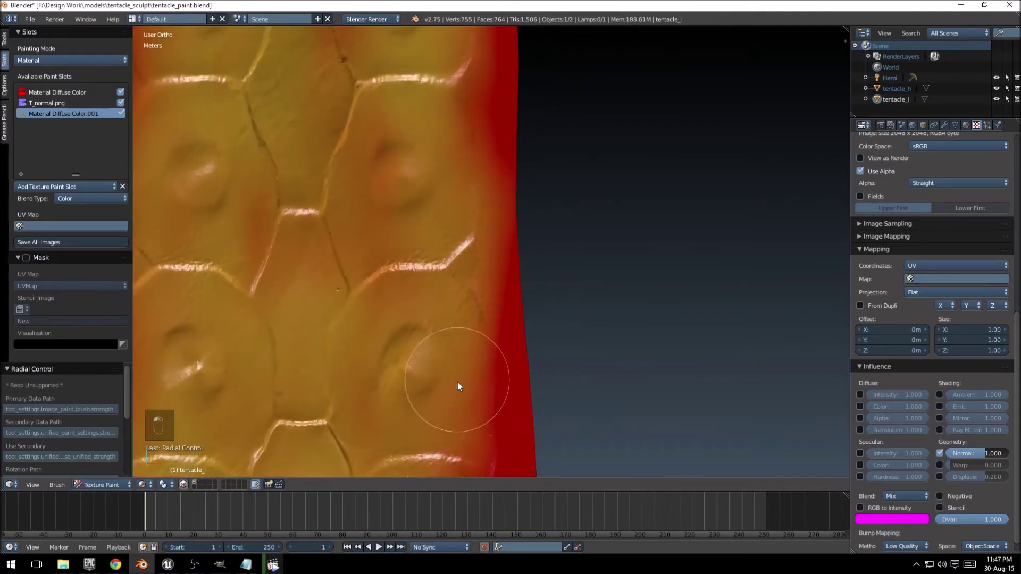
middle_click_drag(457, 382, 336, 103)
mouse_move(309, 281)
middle_mouse_down()
mouse_move(291, 291)
mouse_move(389, 185)
middle_mouse_up()
left_click_drag(388, 145, 372, 314)
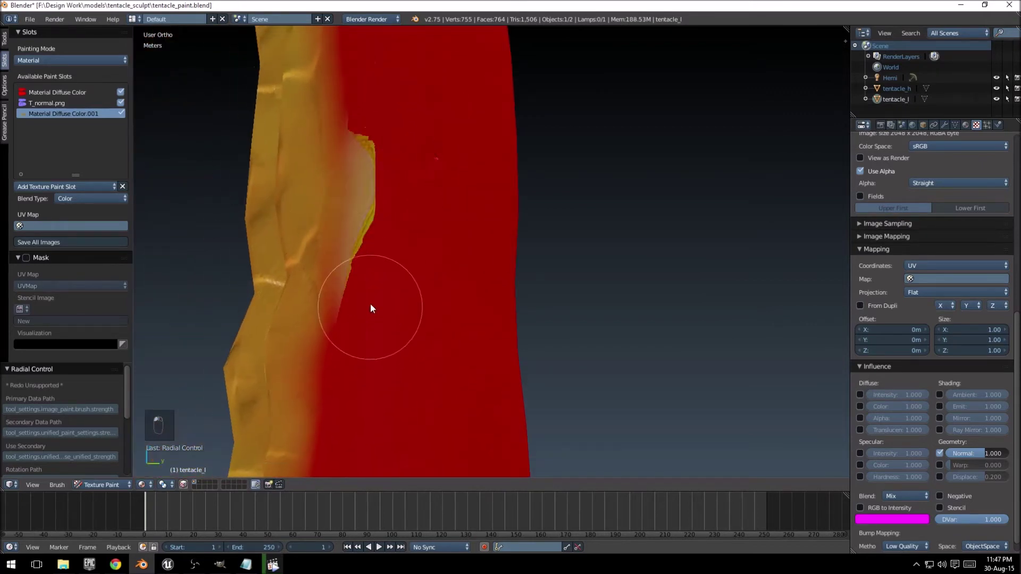
middle_click_drag(372, 315, 430, 294)
left_click_drag(429, 293, 406, 177)
Undo two stray strokes and paint a yellow patch on the centre scale
key("ctrl+z")
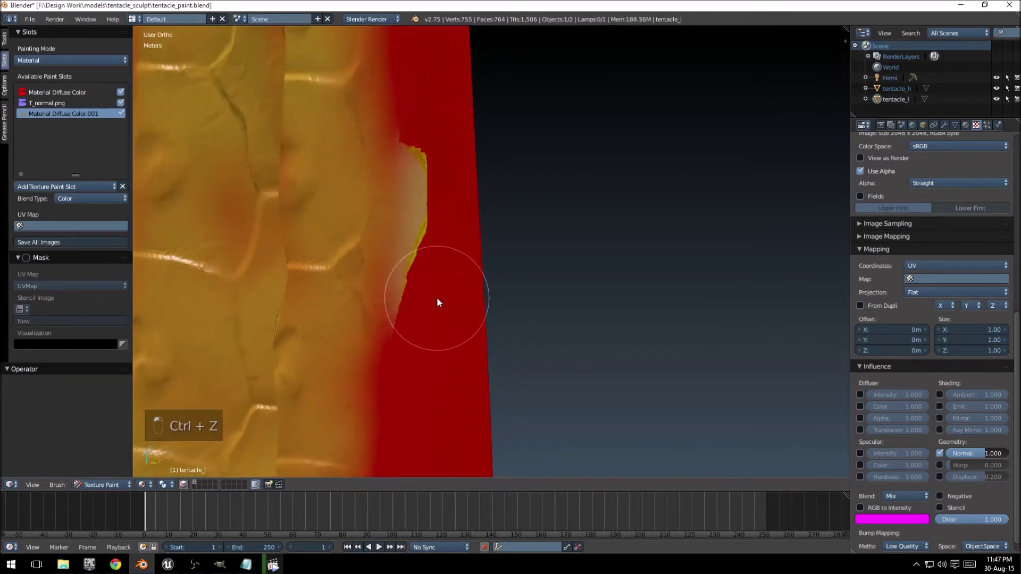
key("ctrl+z")
key("ctrl+z")
mouse_move(405, 294)
middle_mouse_down()
mouse_move(431, 351)
mouse_move(438, 189)
middle_mouse_up()
scroll(438, 188, "down", 3)
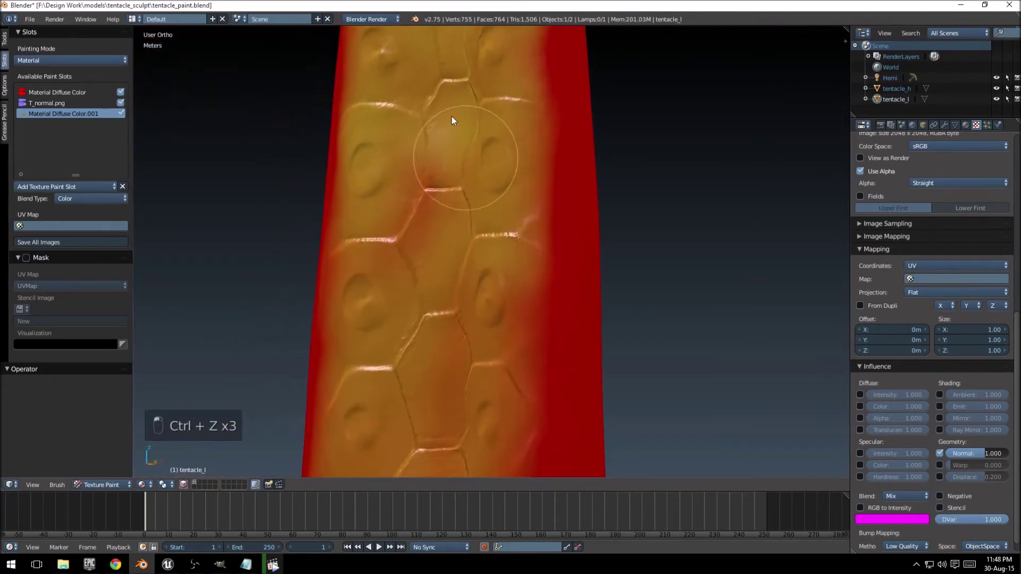
middle_click_drag(465, 390, 539, 43)
mouse_move(537, 242)
left_mouse_down()
mouse_move(509, 255)
mouse_move(527, 290)
left_mouse_up()
middle_click_drag(526, 290, 638, 358)
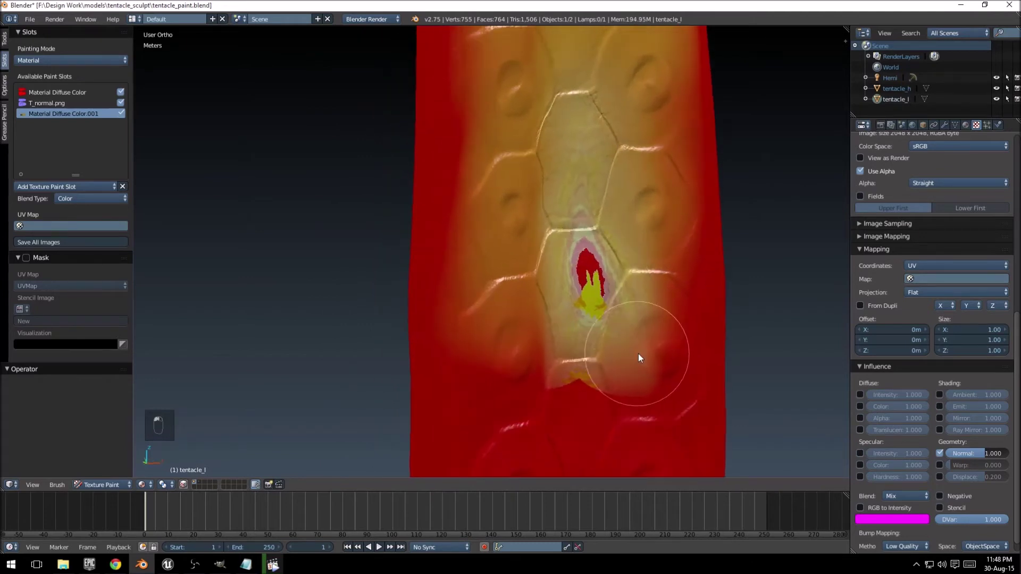
Undo the mistaken strokes and repaint yellow across the tentacle's left, middle, right and lower surfaces
key("ctrl+z")
key("ctrl+z")
key("ctrl+z")
key("ctrl+z")
key("ctrl+z")
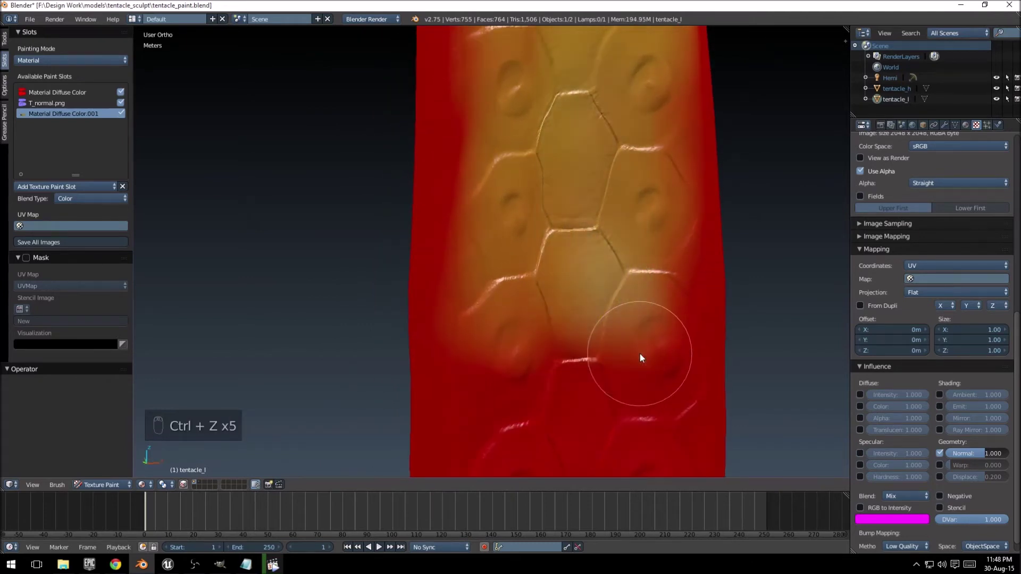
key("ctrl+z")
middle_click_drag(640, 357, 526, 126)
mouse_move(526, 127)
left_mouse_down()
mouse_move(456, 191)
mouse_move(469, 383)
mouse_move(547, 441)
mouse_move(600, 456)
mouse_move(602, 431)
mouse_move(528, 273)
mouse_move(546, 111)
mouse_move(589, 372)
left_mouse_up()
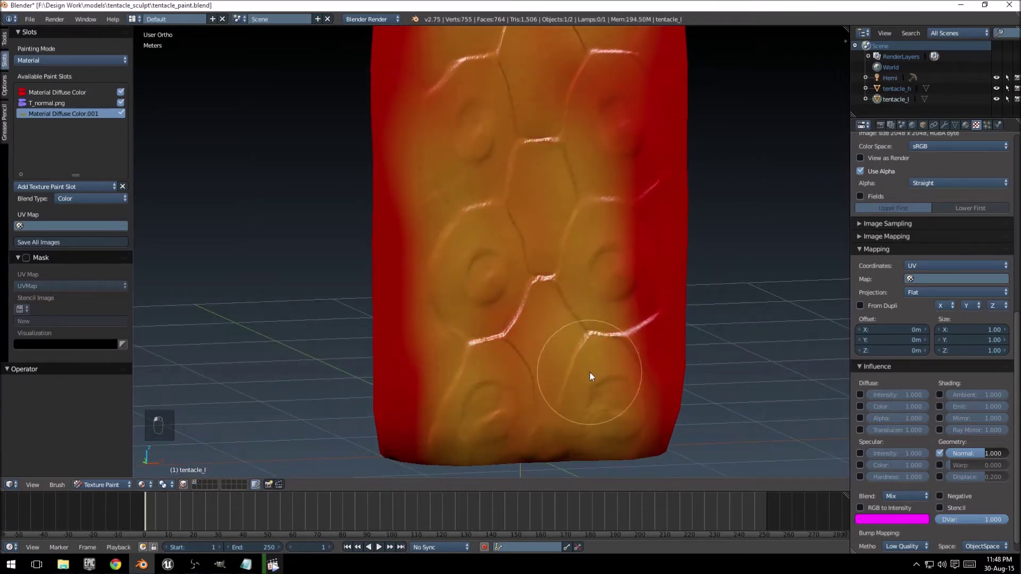
middle_click_drag(590, 372, 510, 316)
left_click_drag(509, 103, 513, 370)
mouse_move(514, 370)
middle_mouse_down()
mouse_move(486, 364)
mouse_move(446, 319)
mouse_move(481, 403)
middle_mouse_up()
left_click_drag(480, 403, 499, 346)
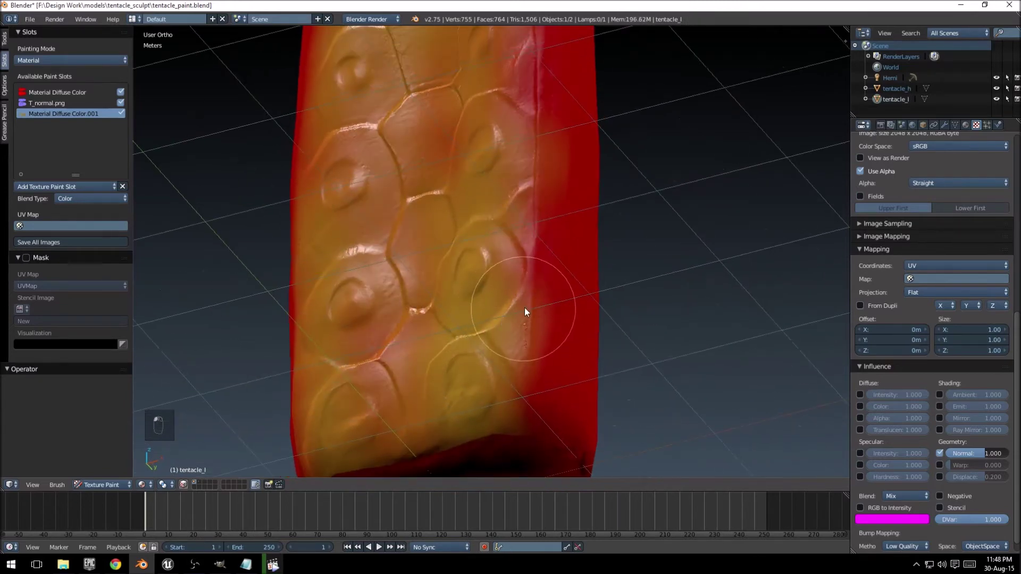
middle_click_drag(525, 307, 500, 268)
mouse_move(500, 269)
left_mouse_down()
mouse_move(500, 278)
mouse_move(499, 141)
mouse_move(482, 373)
mouse_move(508, 325)
left_mouse_up()
mouse_move(508, 325)
middle_mouse_down()
mouse_move(454, 362)
mouse_move(95, 84)
middle_mouse_up()
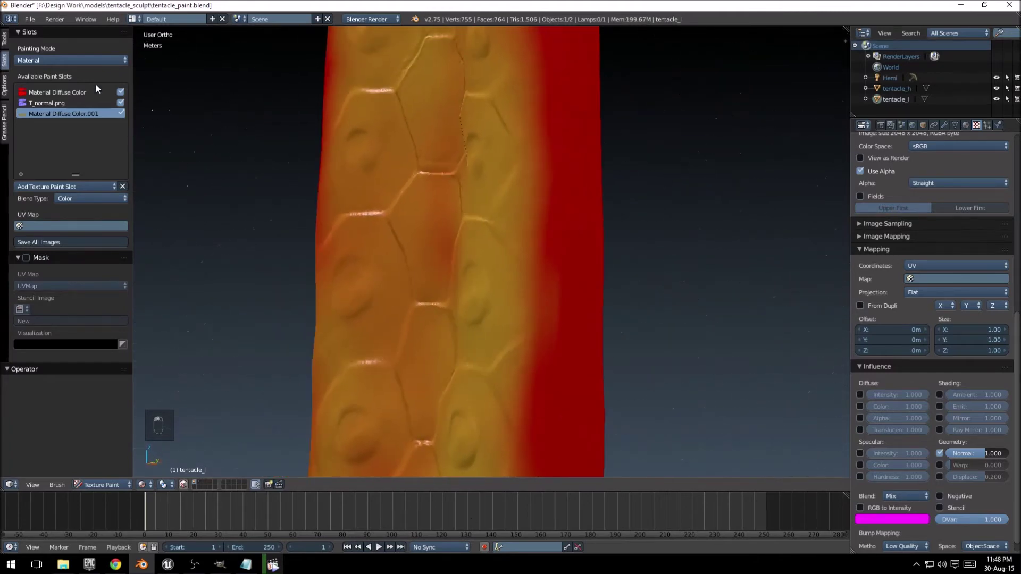
Add paint slot Material Diffuse Color.002 and set its blend type to Overlay
left_click(56, 186)
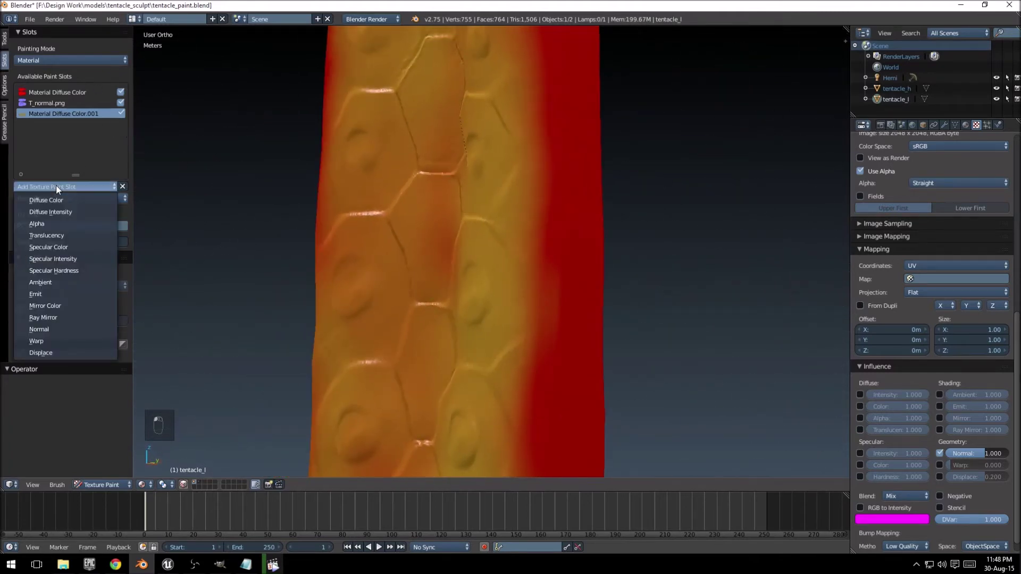
left_click(53, 200)
left_click(95, 288)
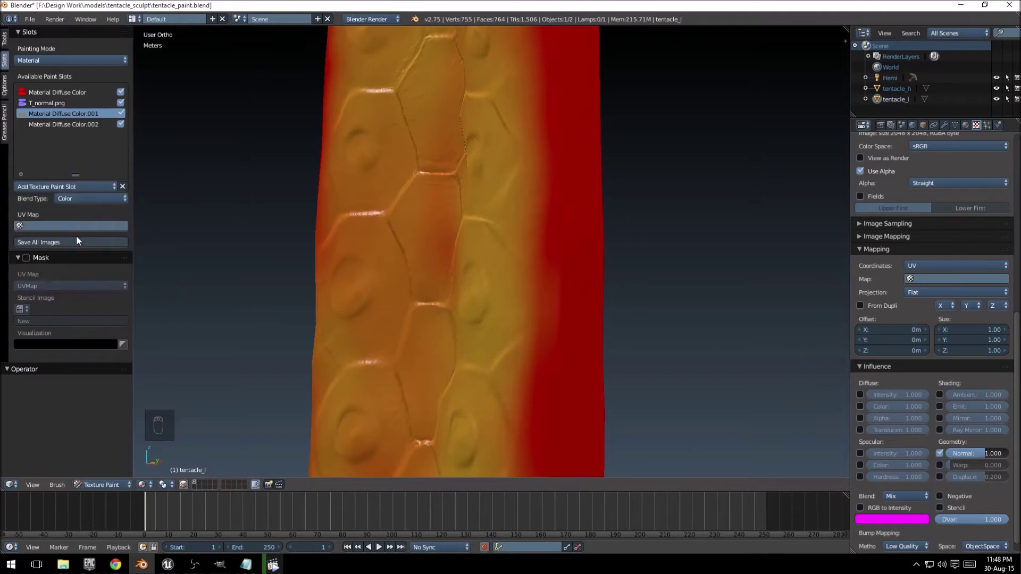
left_click(87, 199)
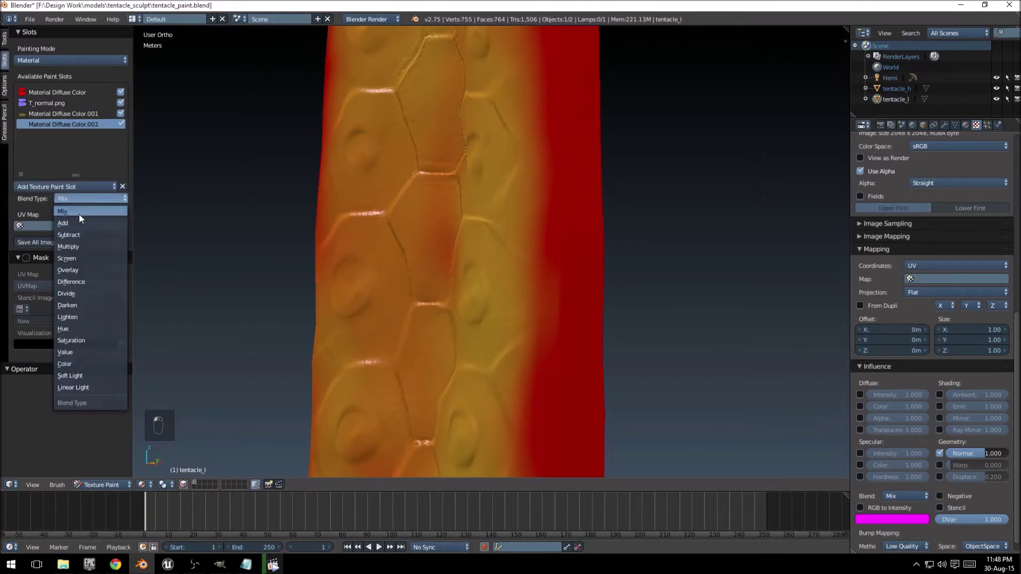
left_click(79, 273)
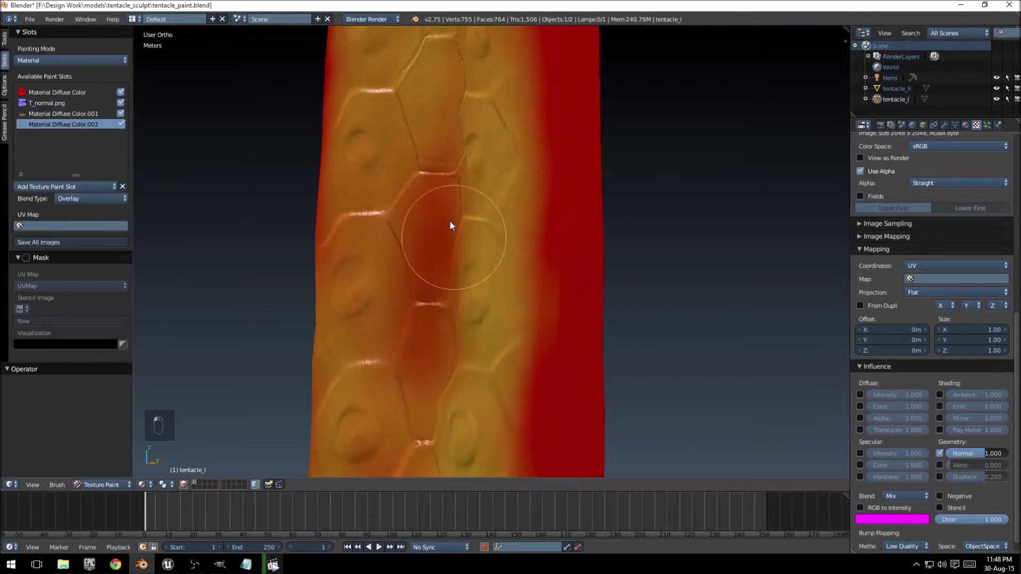
middle_click_drag(455, 246, 511, 214)
Shrink the brush, try a reddish stroke along a hexagon edge, then undo it
key("ctrl+z")
key("ctrl+z")
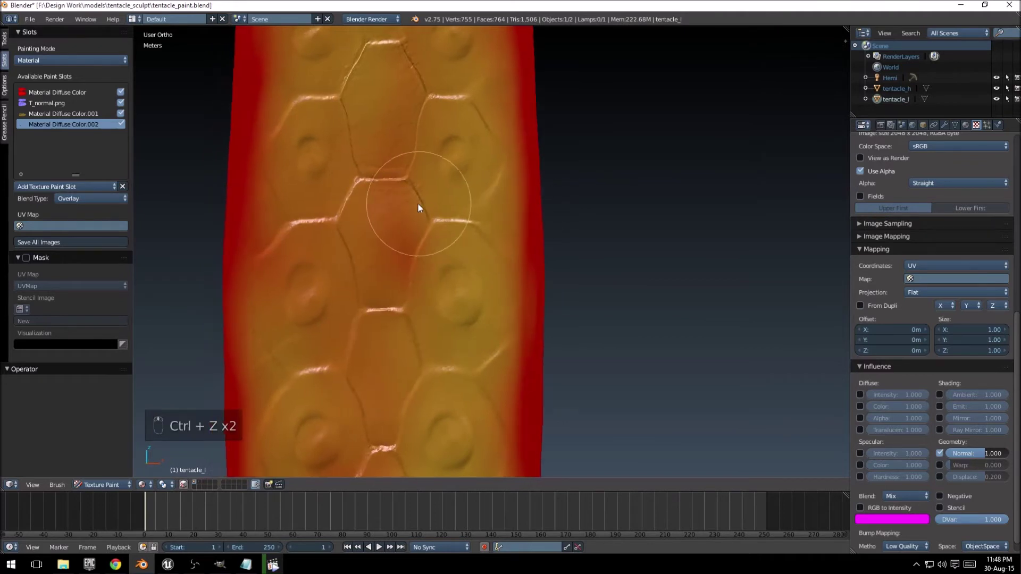
scroll(417, 203, "up", 4)
mouse_move(407, 229)
middle_mouse_down()
mouse_move(542, 257)
mouse_move(502, 250)
middle_mouse_up()
key("f")
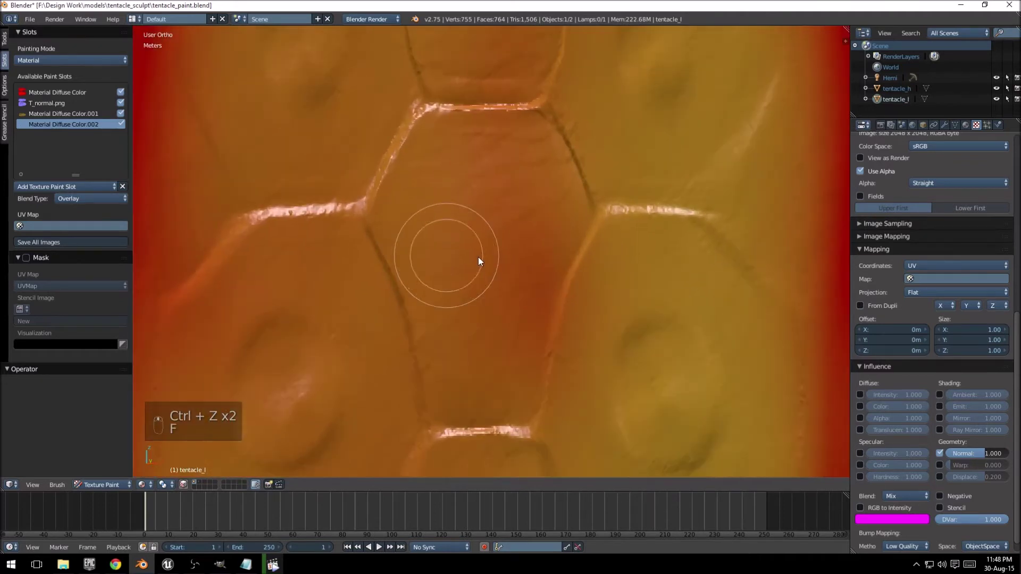
left_click(471, 257)
left_click_drag(409, 127, 393, 185)
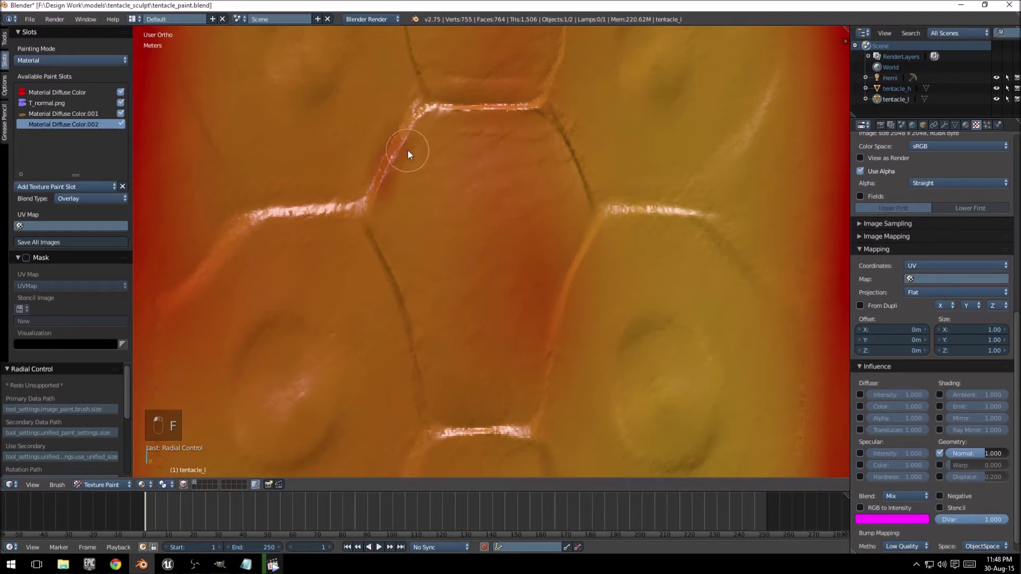
key("ctrl+z")
Set brush strength to 0.27, resize the brush, and darken the hexagon interior red
key("f")
left_click(465, 195)
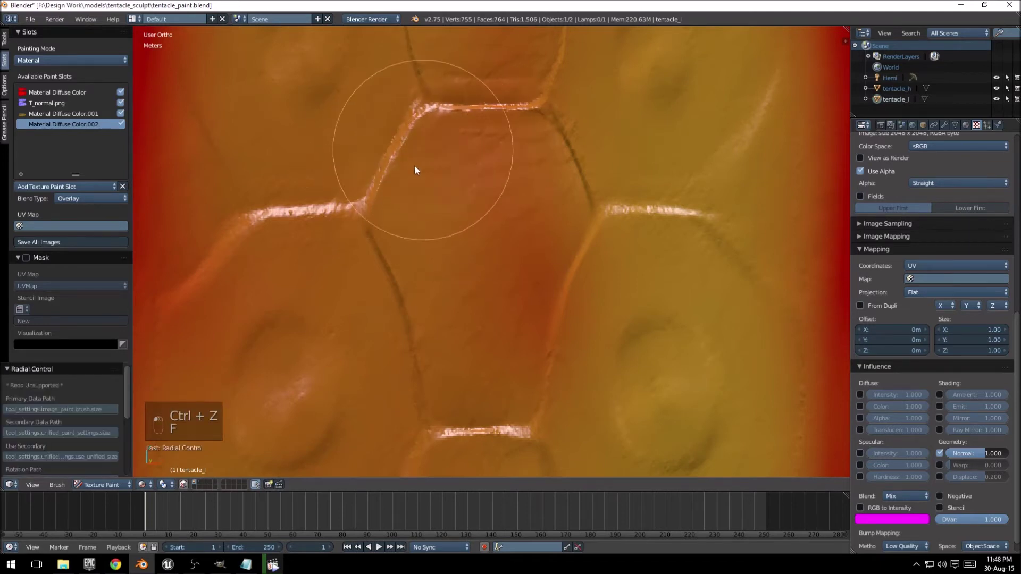
key("ctrl+z")
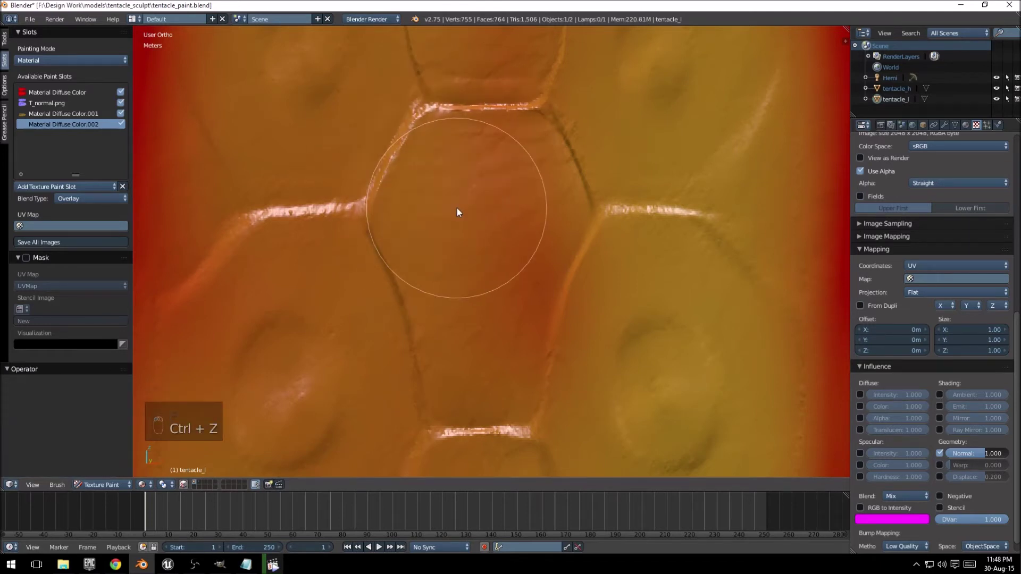
key("shift+f")
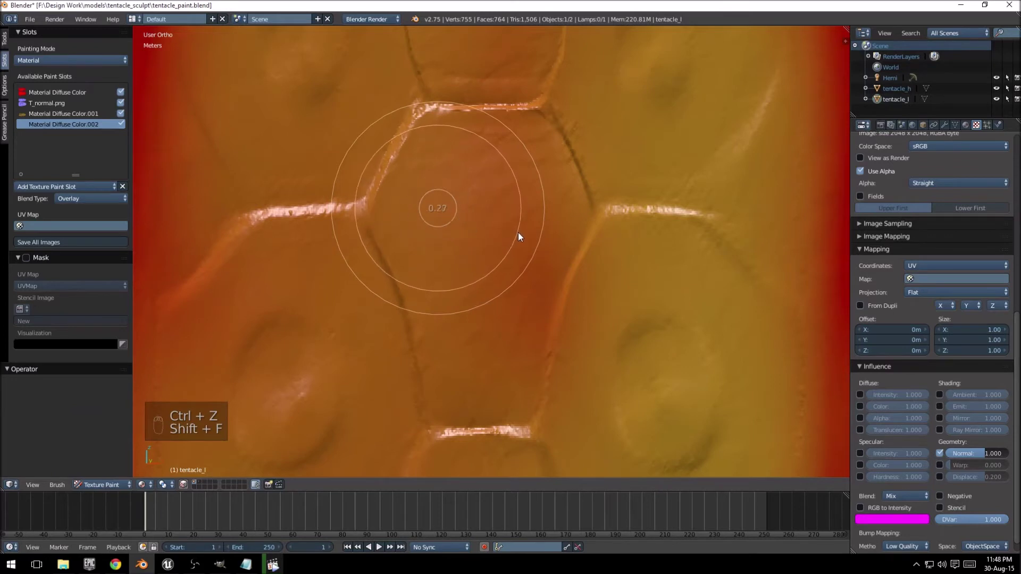
left_click(518, 232)
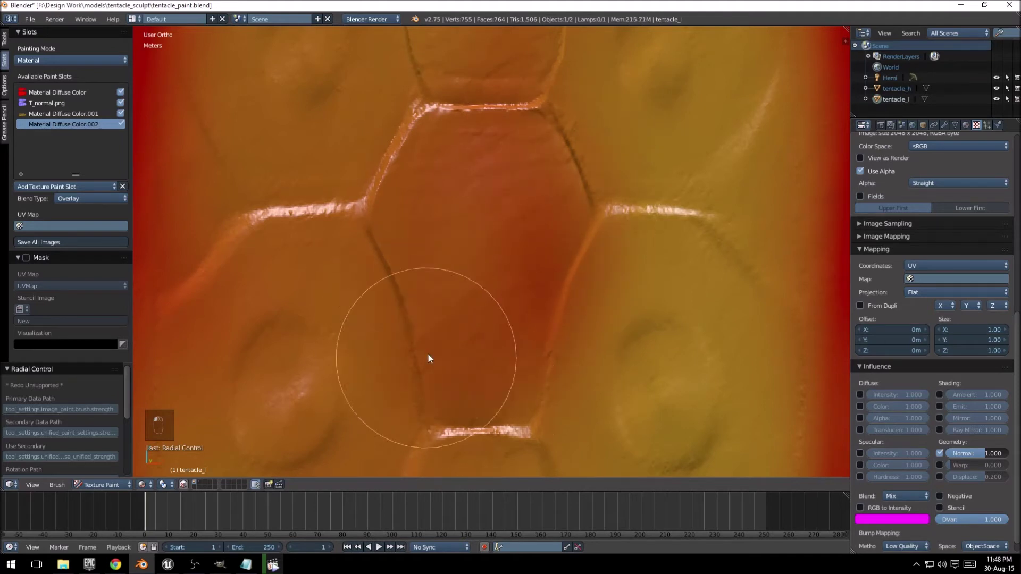
key("f")
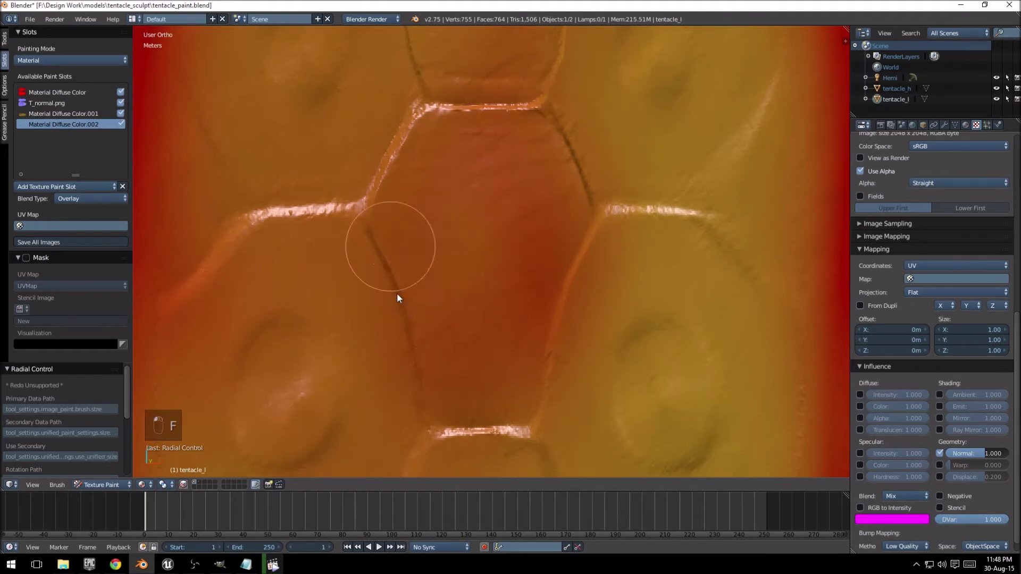
left_click(511, 213)
middle_click_drag(511, 213, 478, 436)
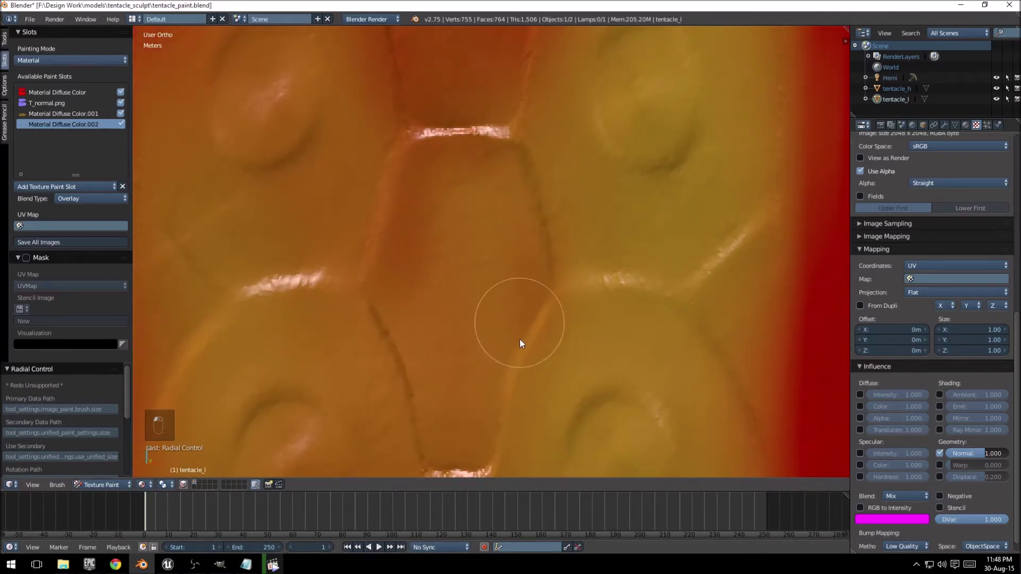
left_click_drag(452, 211, 484, 294)
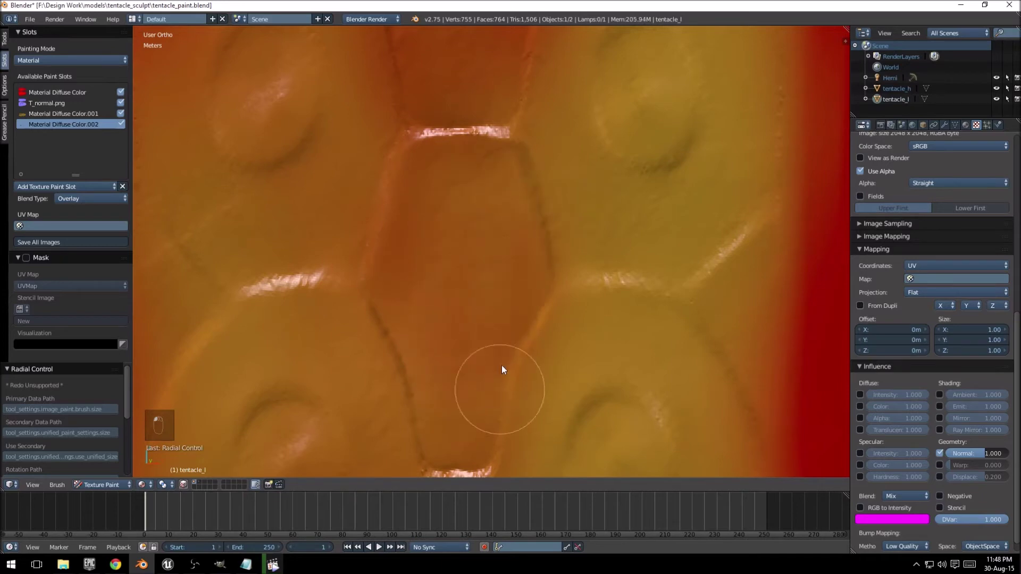
middle_click_drag(473, 390, 477, 209)
scroll(478, 209, "down", 5)
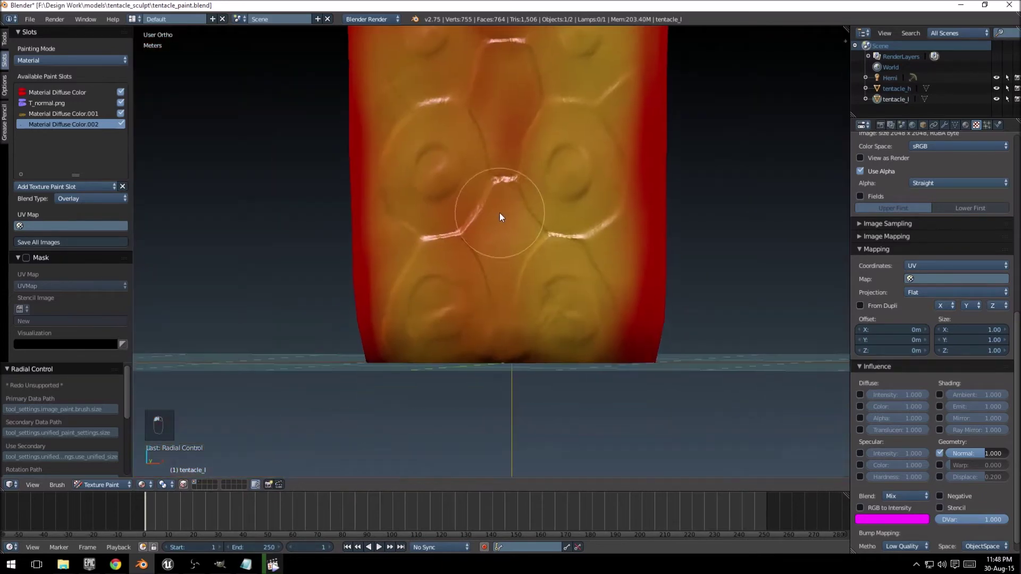
scroll(499, 213, "up", 5)
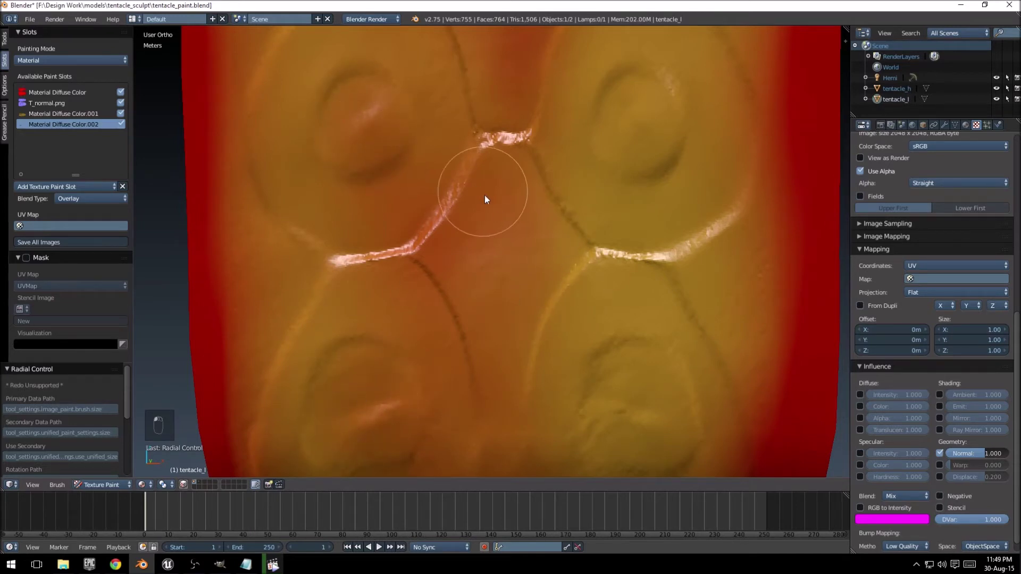
Adjust brush strength and paint red spots on the upper-right and lower-right bumps
key("shift+f")
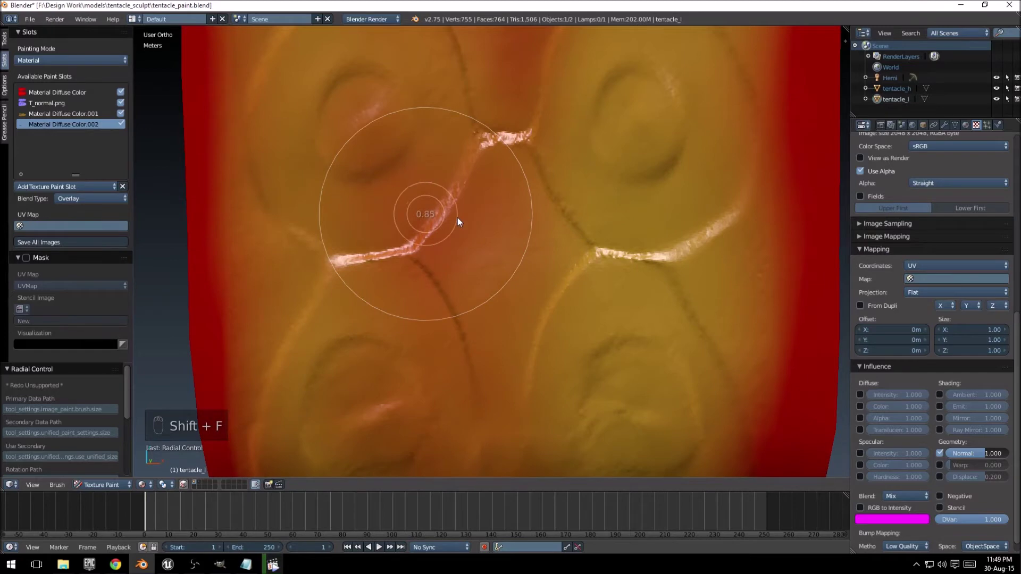
left_click(457, 218)
left_click_drag(658, 115, 633, 117)
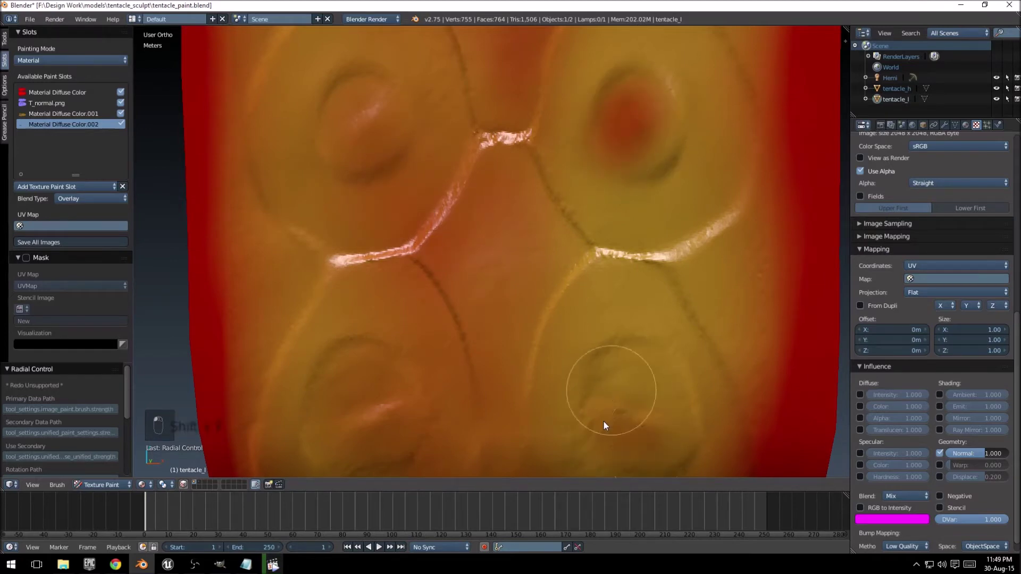
left_click(622, 423)
scroll(494, 216, "down", 3)
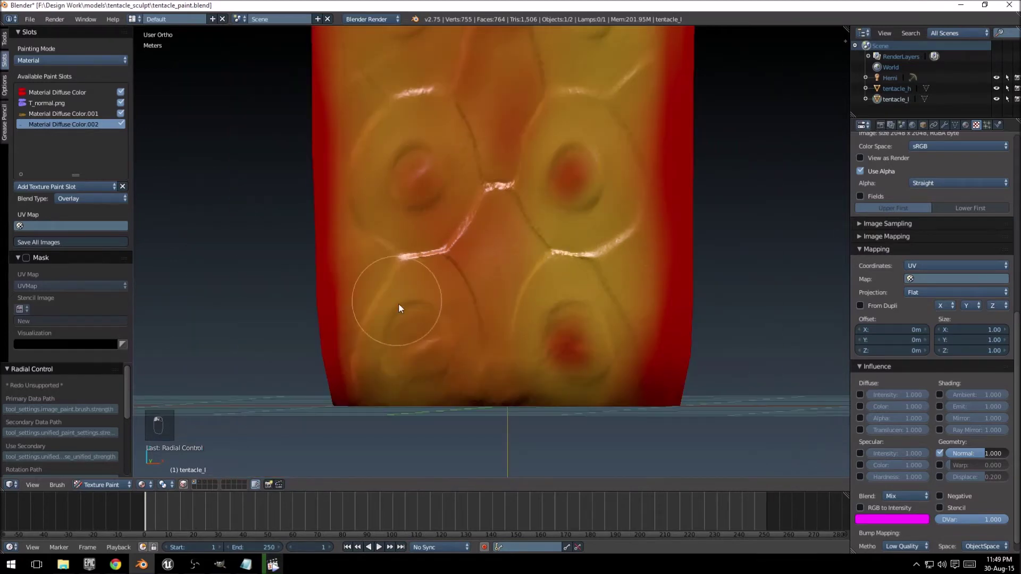
middle_click_drag(440, 311, 484, 387)
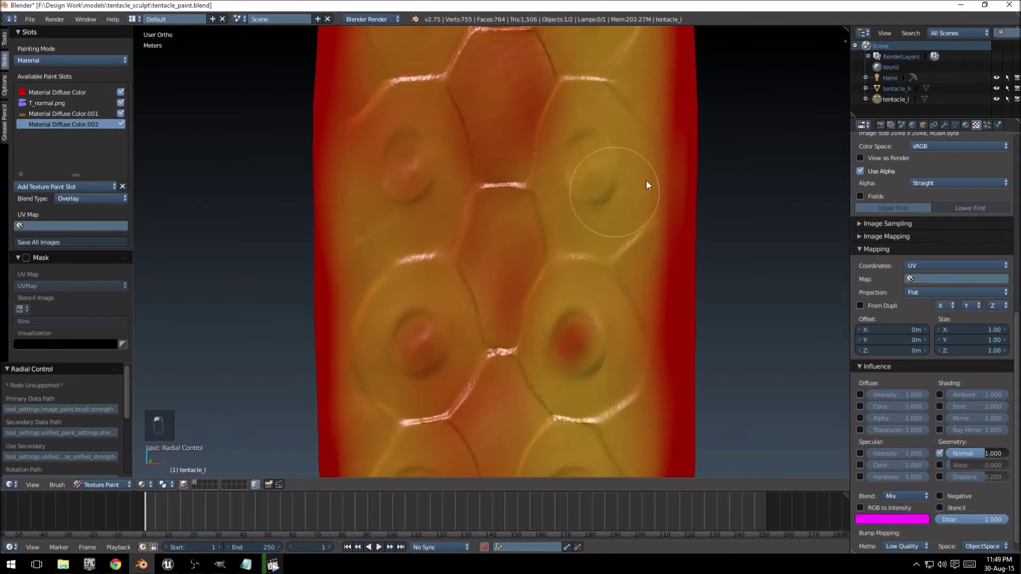
middle_click_drag(595, 174, 574, 135)
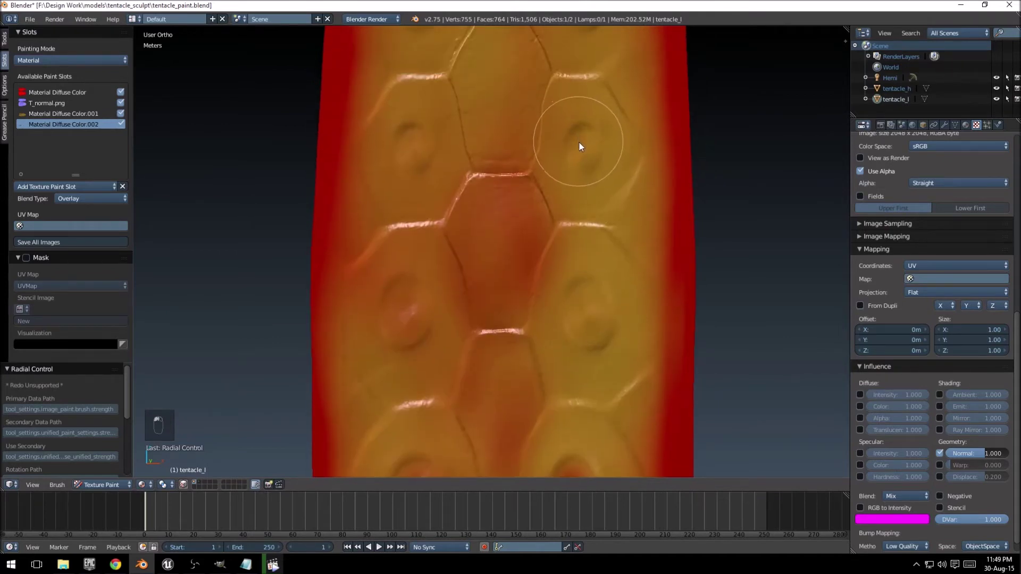
middle_click_drag(466, 141, 502, 161)
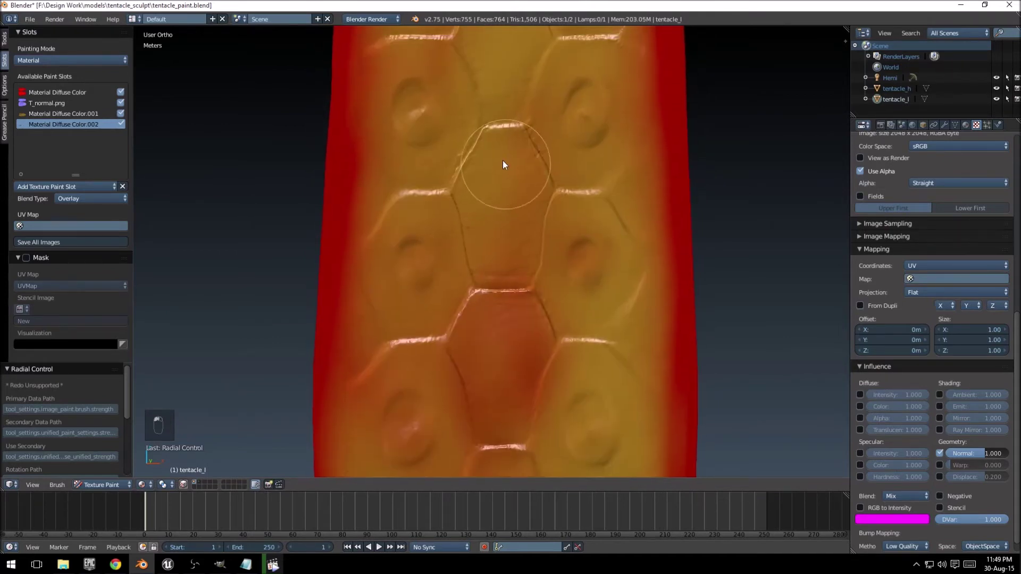
scroll(533, 219, "up", 3)
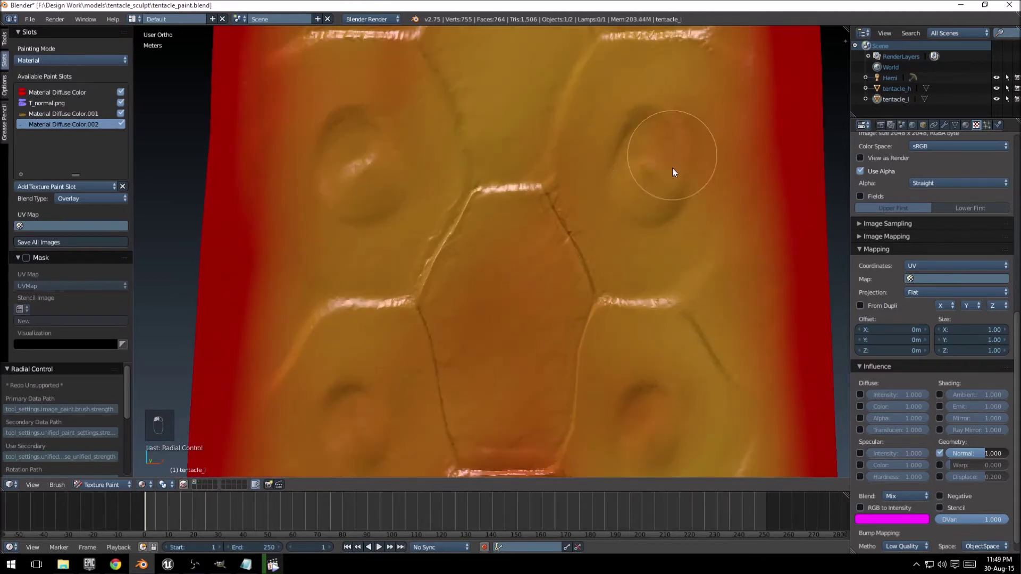
Paint red on more bumps, the lower-middle hexagon and the central hexagon edge
left_click_drag(672, 172, 645, 160)
left_click_drag(335, 135, 360, 184)
middle_click_drag(361, 185, 475, 398)
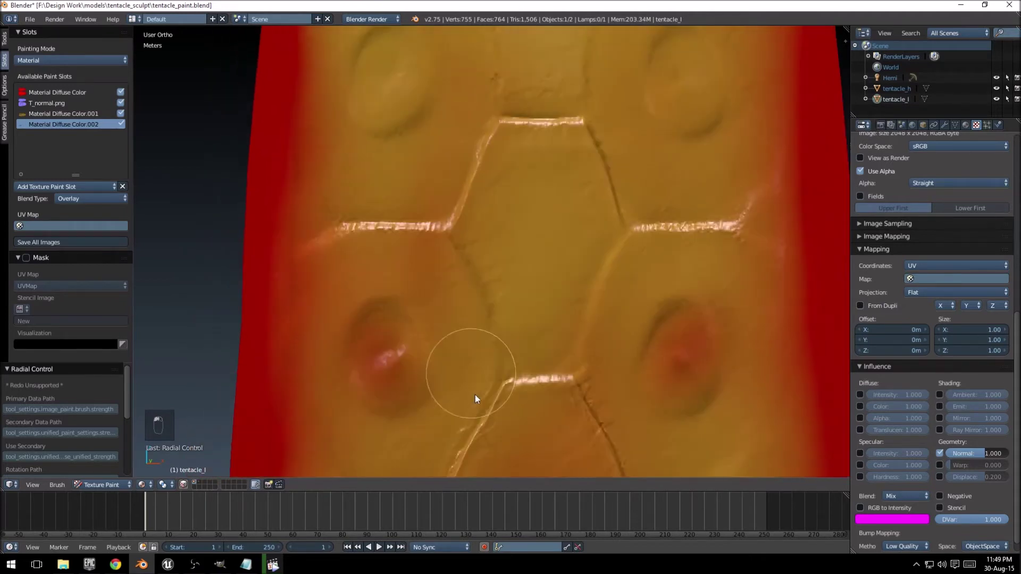
left_click_drag(398, 96, 395, 89)
middle_click_drag(395, 89, 498, 252)
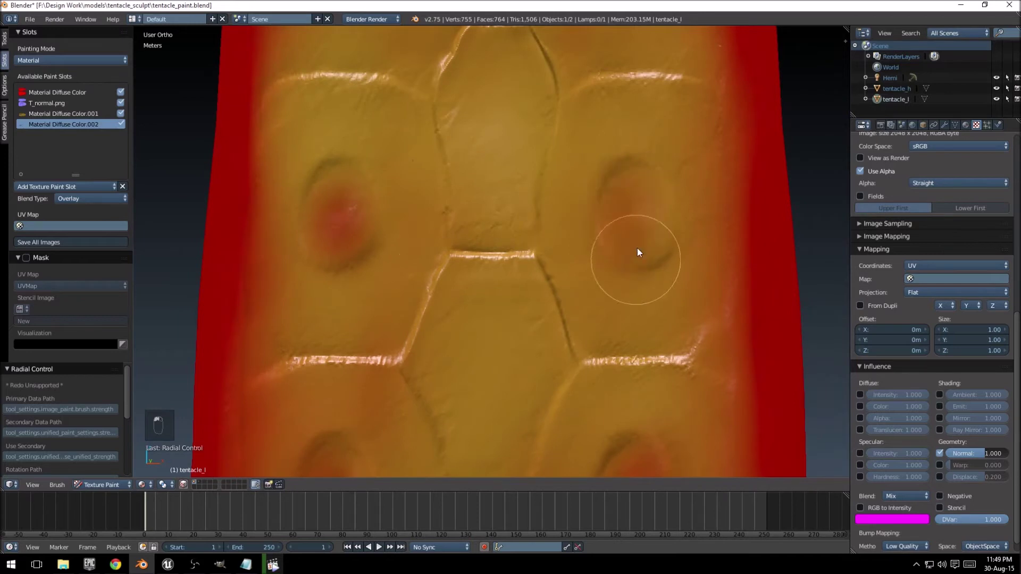
left_click(523, 330)
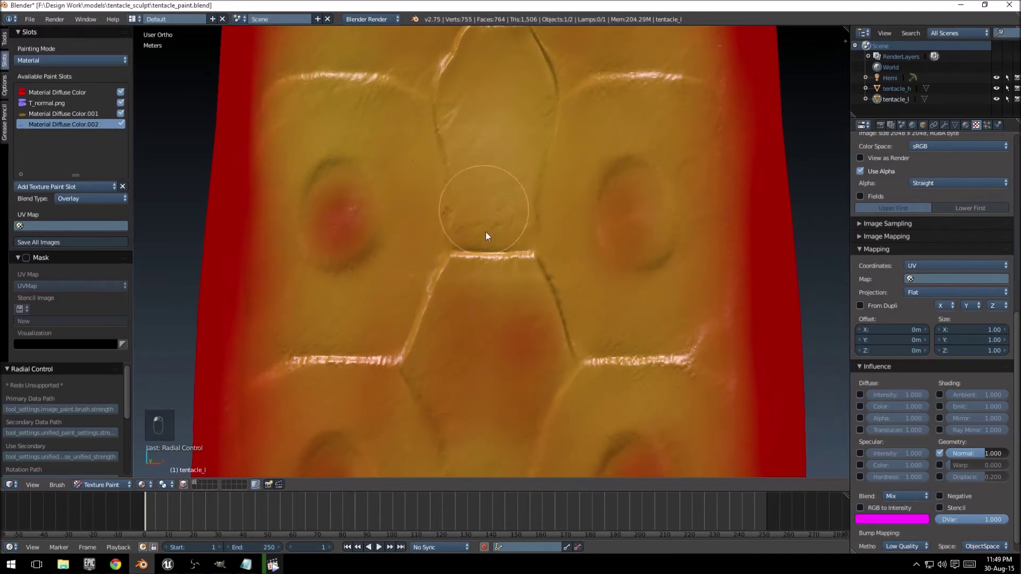
middle_click_drag(557, 161, 486, 336)
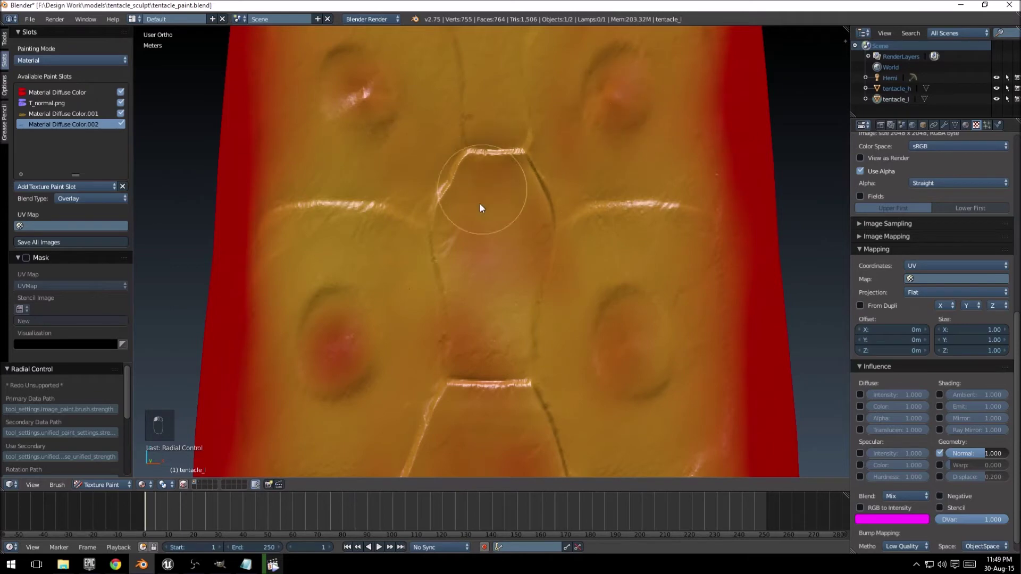
middle_click_drag(527, 194, 503, 291)
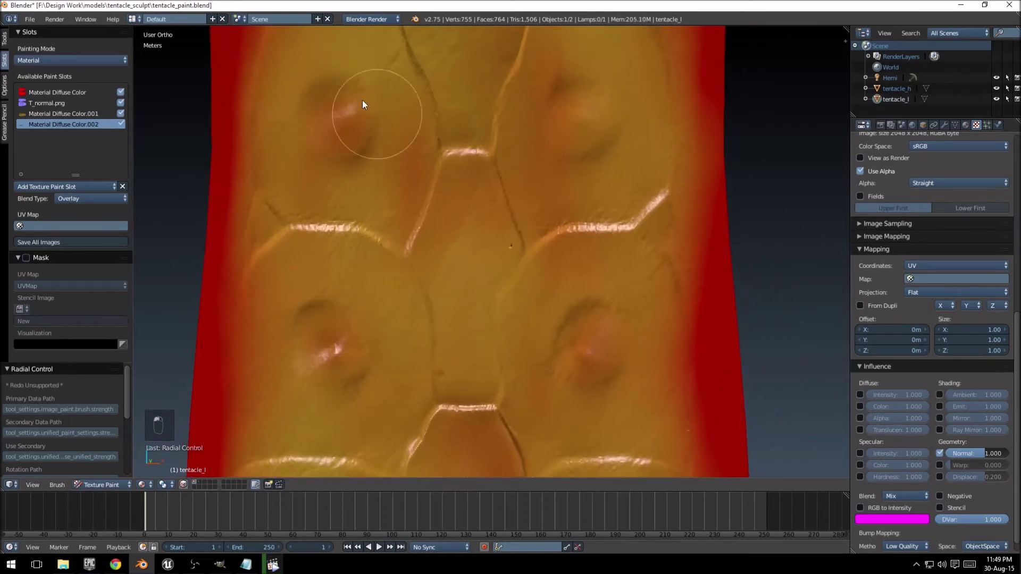
scroll(610, 134, "down", 2)
scroll(541, 176, "down", 1)
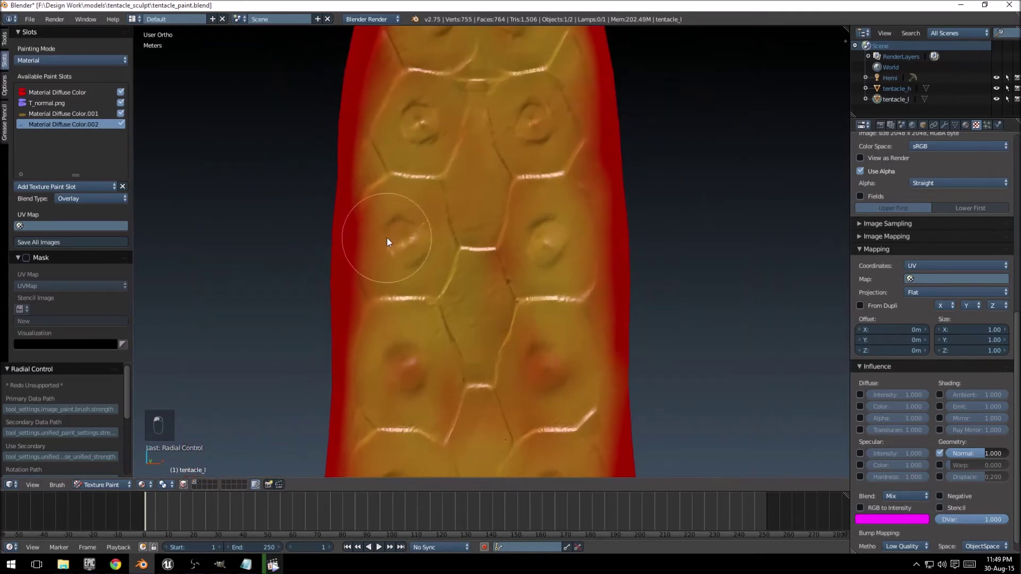
scroll(387, 237, "up", 2)
middle_click_drag(428, 208, 428, 232)
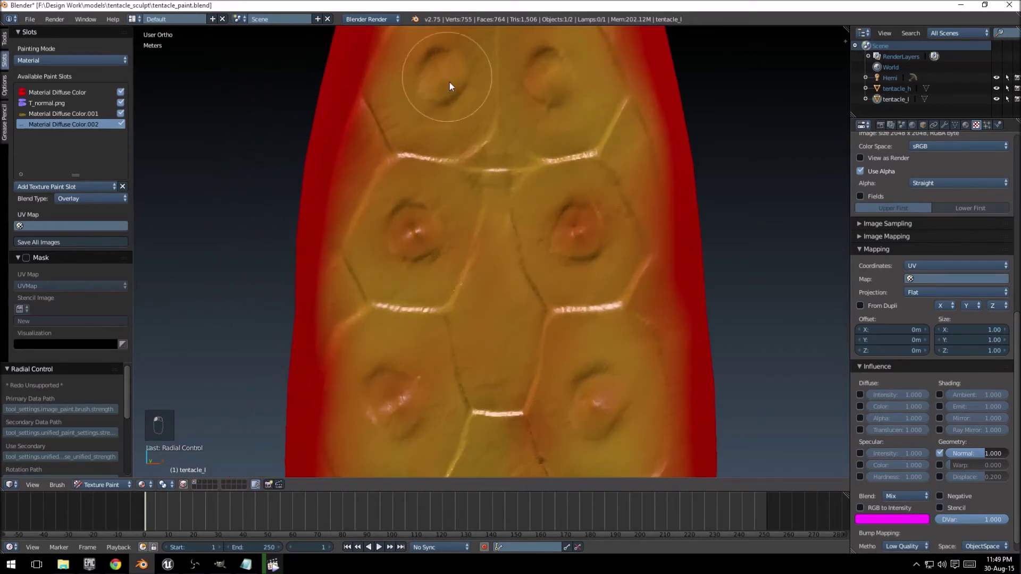
left_click_drag(550, 94, 490, 347)
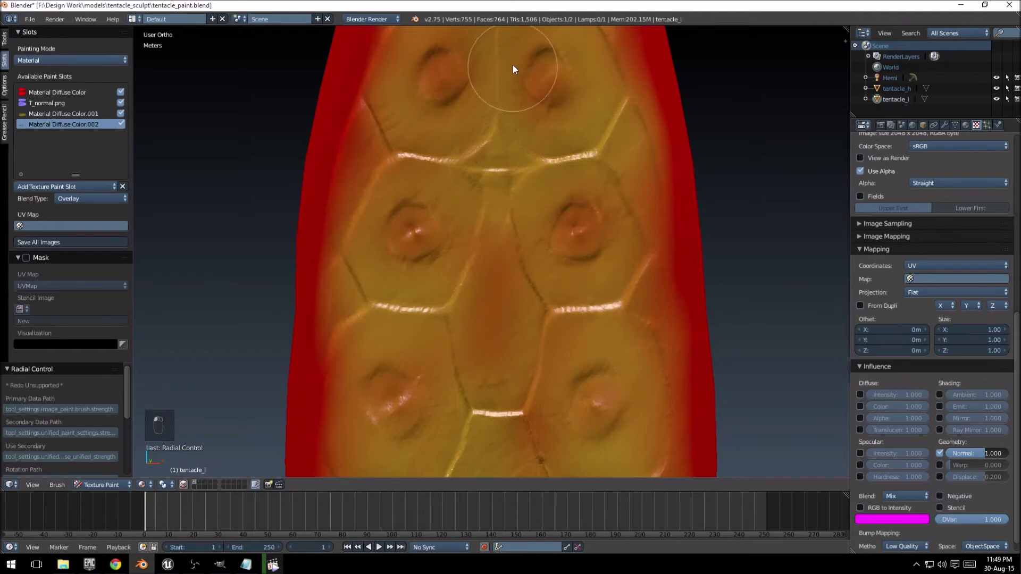
scroll(493, 216, "down", 8)
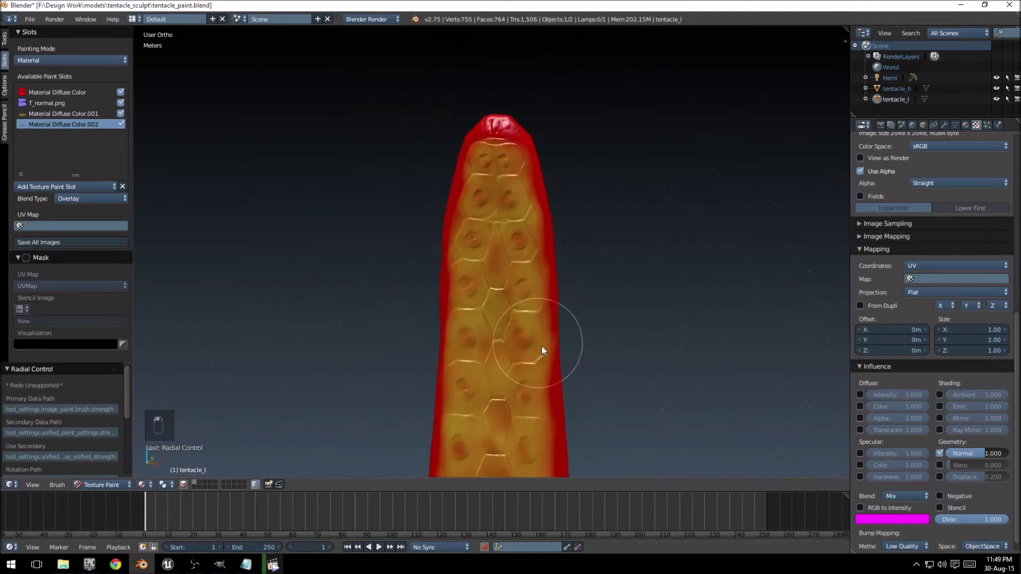
scroll(577, 73, "up", 4)
scroll(525, 321, "down", 6)
mouse_move(525, 321)
middle_mouse_down()
mouse_move(561, 257)
mouse_move(516, 308)
mouse_move(586, 319)
mouse_move(526, 290)
mouse_move(513, 312)
mouse_move(576, 301)
middle_mouse_up()
scroll(526, 290, "up", 2)
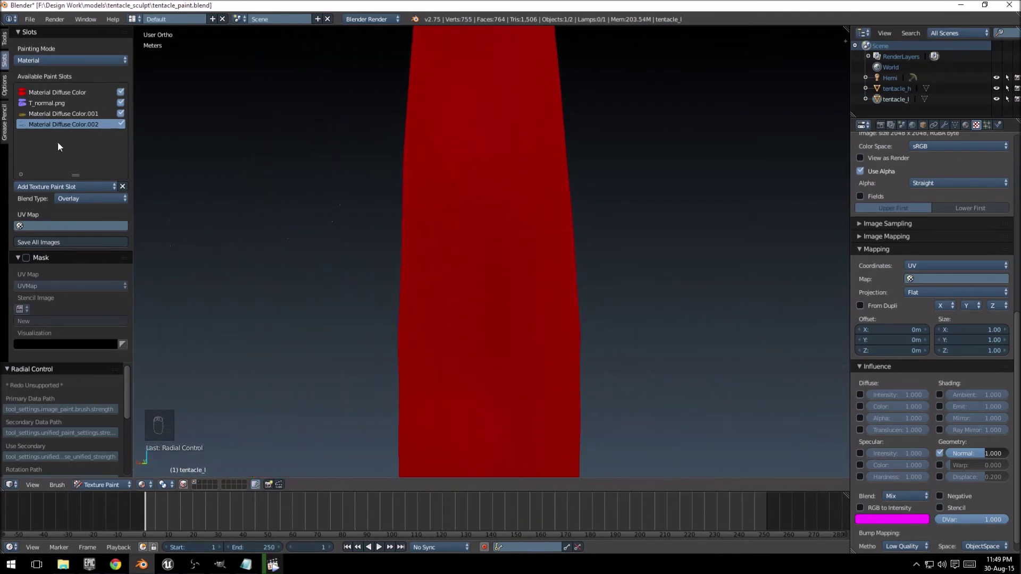
key("f")
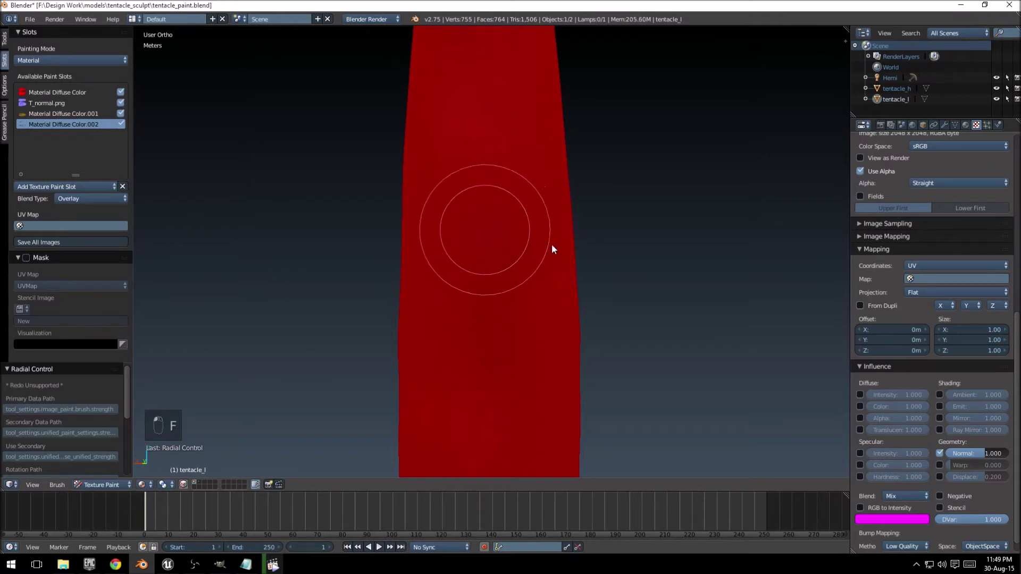
left_click(552, 245)
left_click(69, 113)
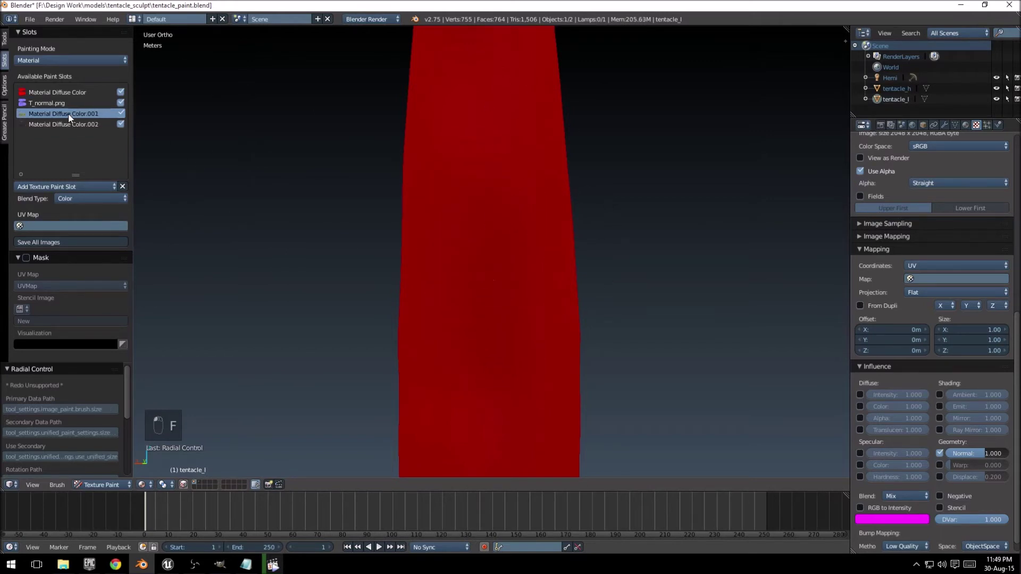
mouse_move(437, 228)
left_mouse_down()
mouse_move(464, 274)
mouse_move(506, 296)
left_mouse_up()
key("ctrl+z")
key("ctrl+z")
key("ctrl+z")
key("shift+f")
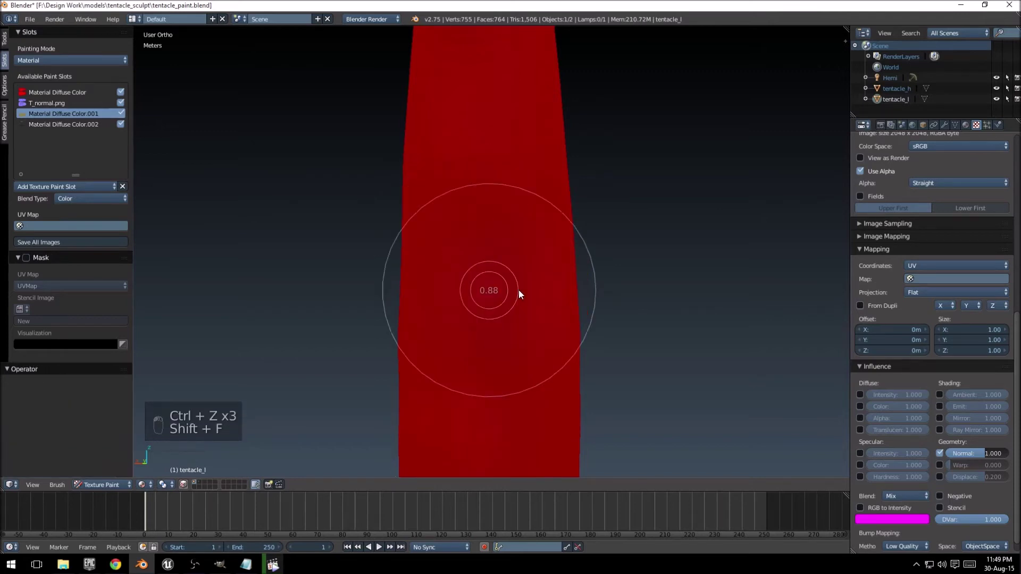
left_click(582, 325)
mouse_move(500, 154)
middle_mouse_down()
mouse_move(482, 181)
mouse_move(438, 466)
mouse_move(496, 204)
mouse_move(463, 77)
middle_mouse_up()
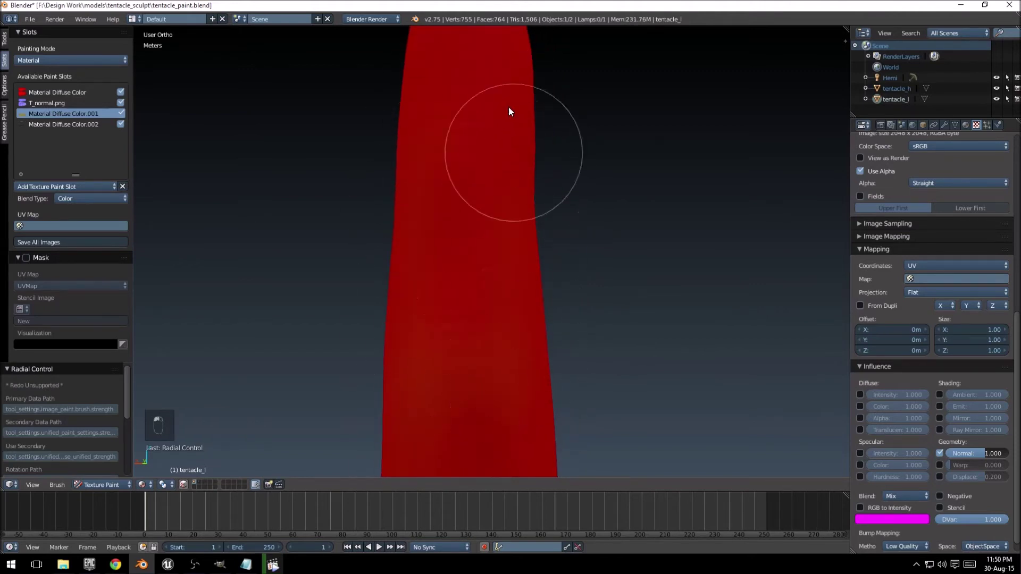
mouse_move(508, 109)
middle_mouse_down()
mouse_move(479, 205)
mouse_move(501, 99)
mouse_move(495, 337)
mouse_move(440, 381)
middle_mouse_up()
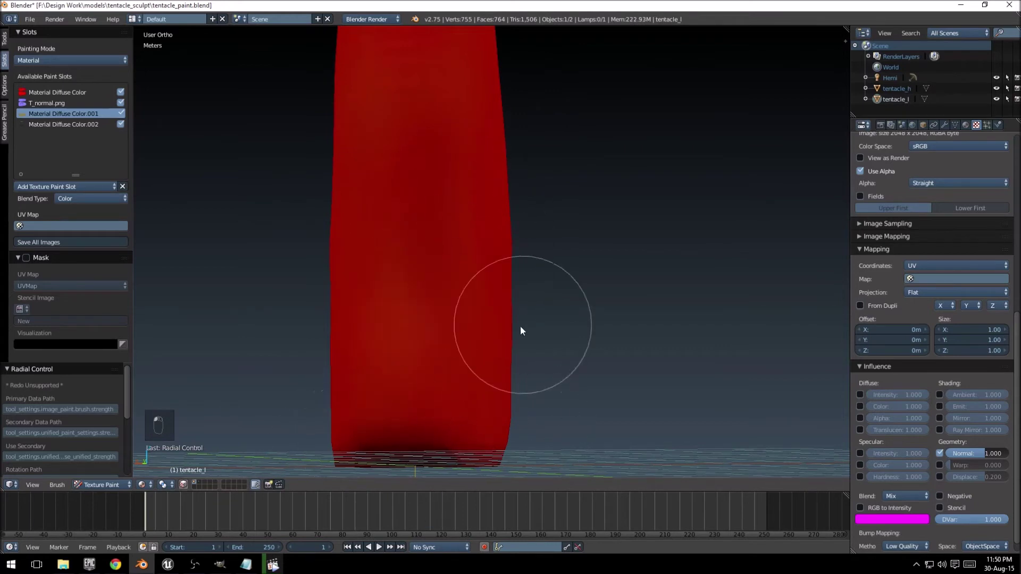
middle_click_drag(520, 330, 407, 343)
mouse_move(313, 394)
middle_mouse_down()
mouse_move(362, 306)
mouse_move(381, 141)
mouse_move(392, 188)
mouse_move(360, 262)
middle_mouse_up()
middle_click_drag(313, 387, 349, 285)
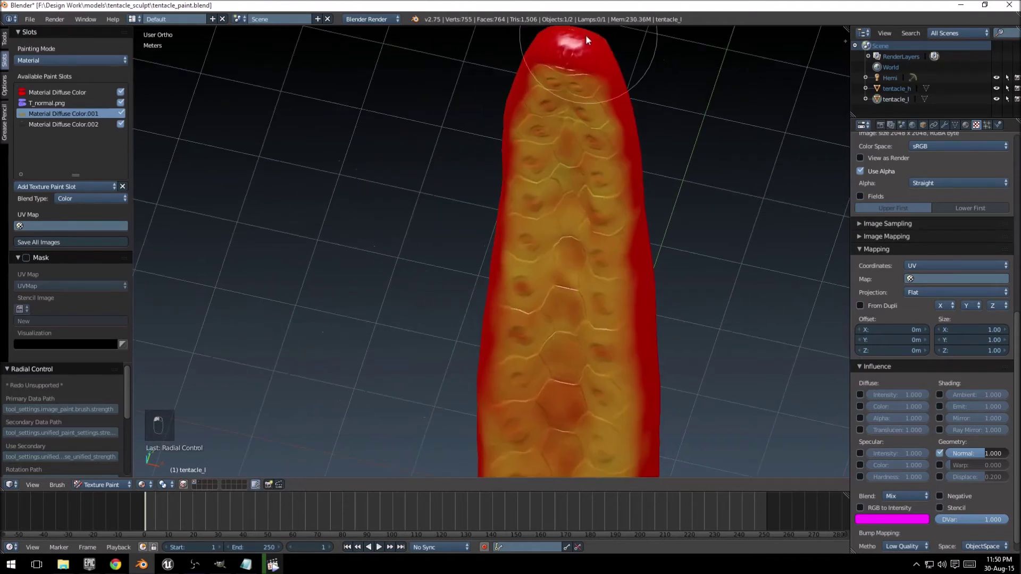
middle_click_drag(687, 239, 535, 141)
middle_click_drag(505, 319, 468, 343)
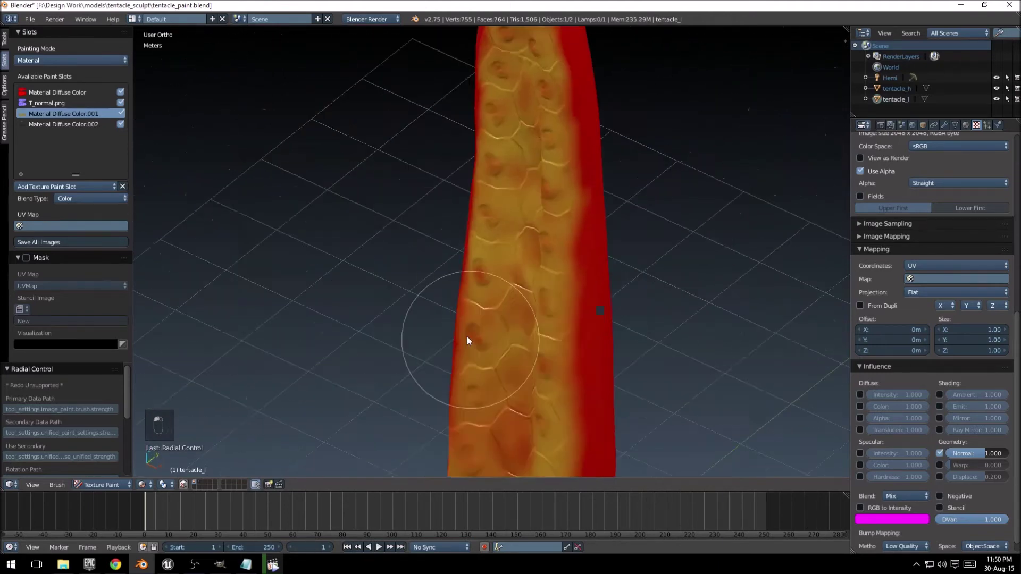
scroll(628, 426, "down", 2)
scroll(605, 369, "down", 2)
scroll(605, 370, "up", 2)
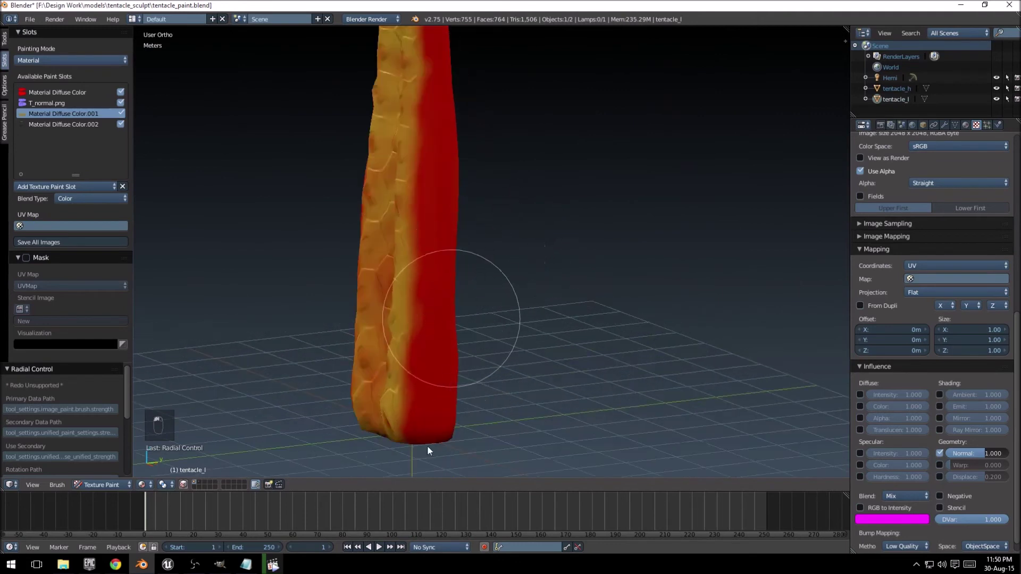
mouse_move(427, 445)
middle_mouse_down()
mouse_move(447, 321)
mouse_move(504, 302)
mouse_move(483, 187)
middle_mouse_up()
mouse_move(508, 399)
left_mouse_down()
mouse_move(492, 118)
mouse_move(499, 311)
mouse_move(475, 124)
mouse_move(503, 182)
left_mouse_up()
middle_click_drag(503, 187, 499, 288)
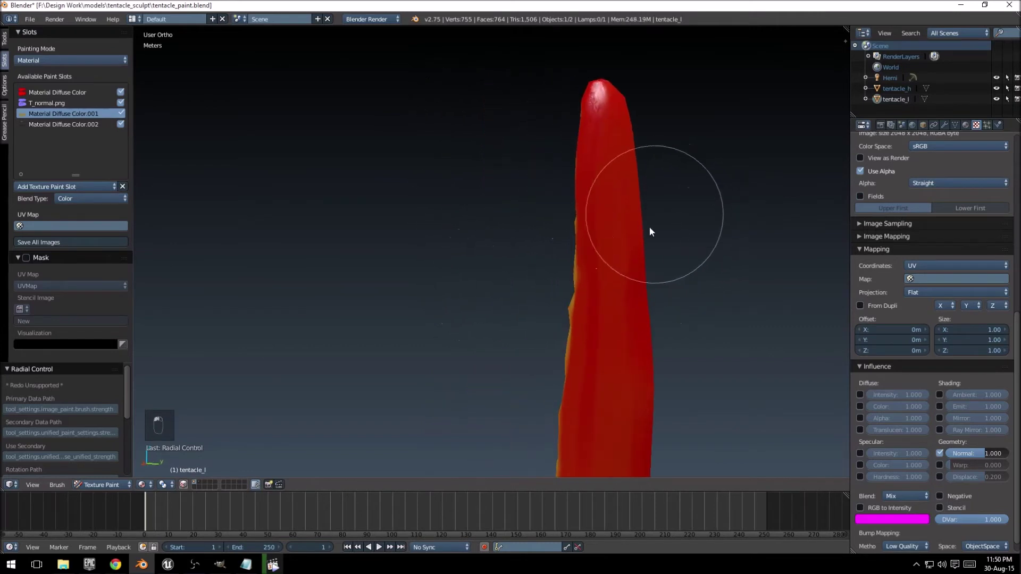
scroll(584, 359, "down", 5)
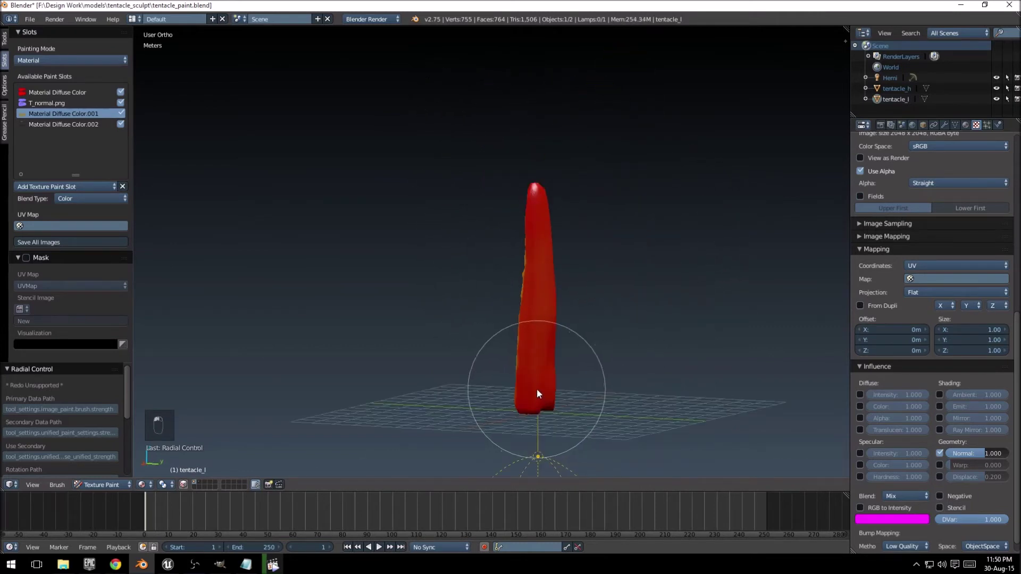
mouse_move(537, 389)
middle_mouse_down()
mouse_move(524, 305)
mouse_move(659, 302)
middle_mouse_up()
key("KP_1")
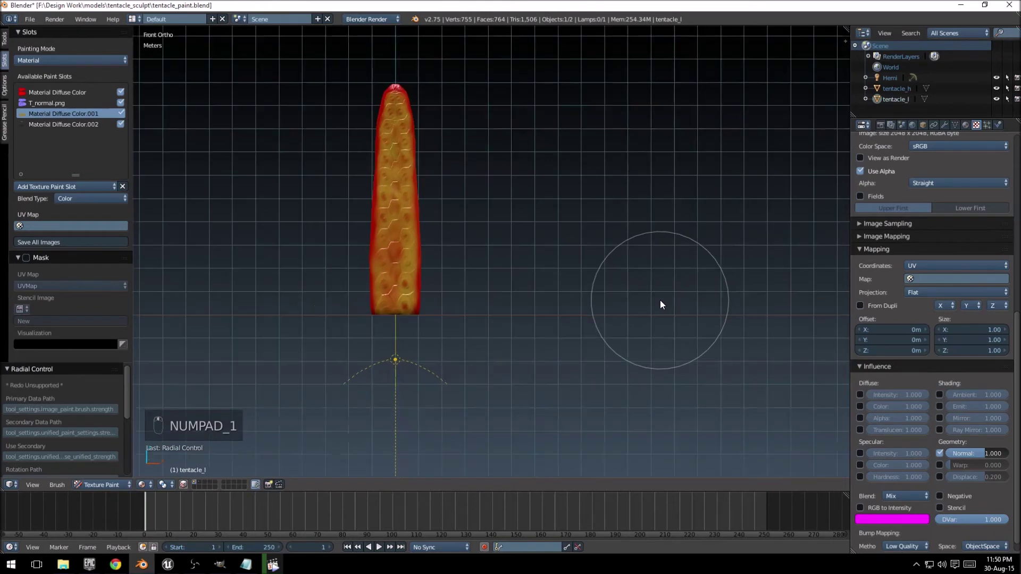
scroll(345, 237, "up", 5)
middle_click_drag(345, 237, 575, 412, "shift")
scroll(478, 346, "up", 3)
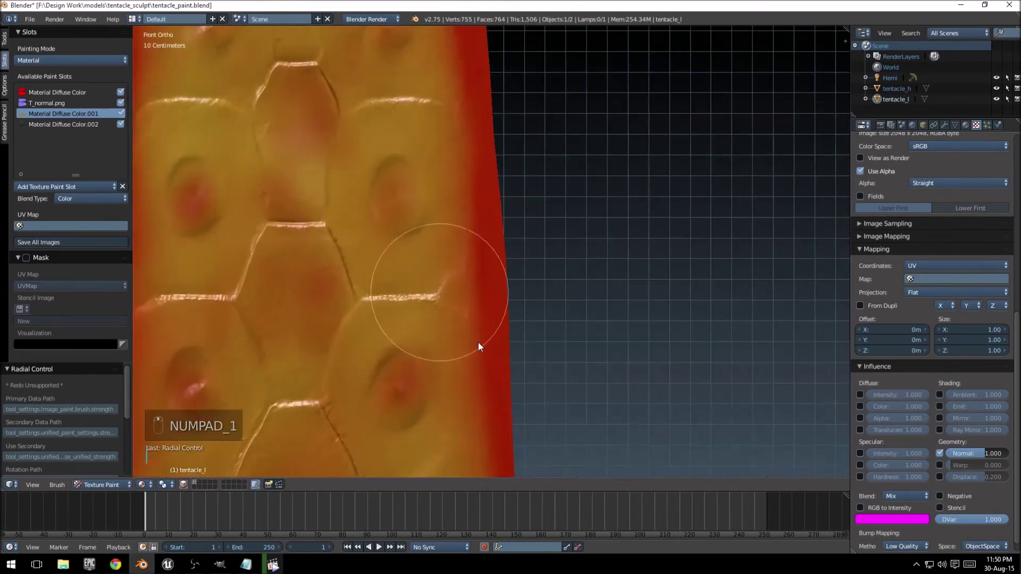
scroll(519, 240, "down", 2)
scroll(563, 152, "down", 1)
scroll(575, 292, "down", 5)
scroll(615, 303, "up", 3)
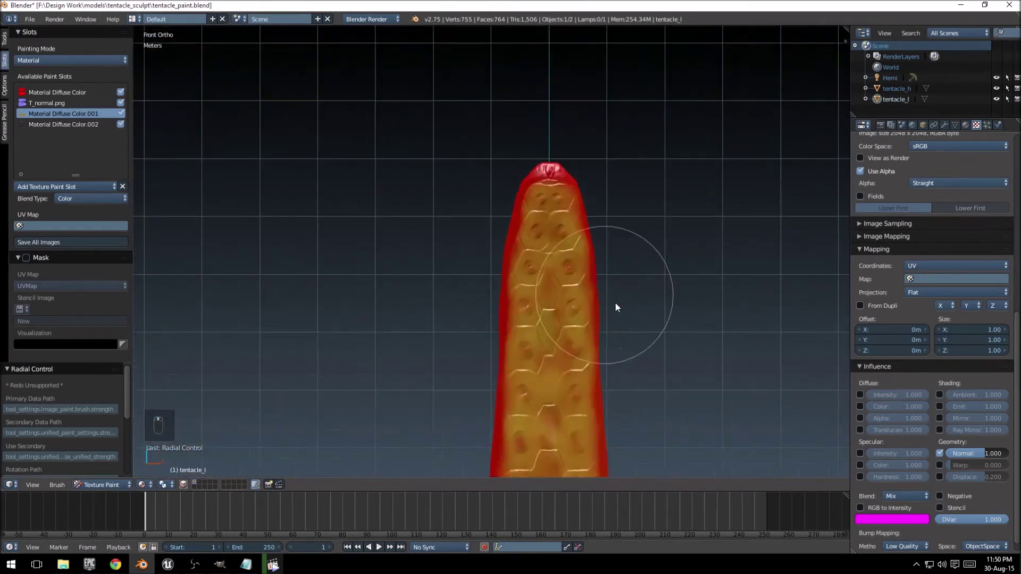
scroll(486, 144, "up", 3)
scroll(489, 200, "up", 4)
mouse_move(489, 197)
middle_mouse_down()
mouse_move(597, 41)
mouse_move(619, 204)
mouse_move(534, 119)
mouse_move(523, 195)
mouse_move(569, 185)
middle_mouse_up()
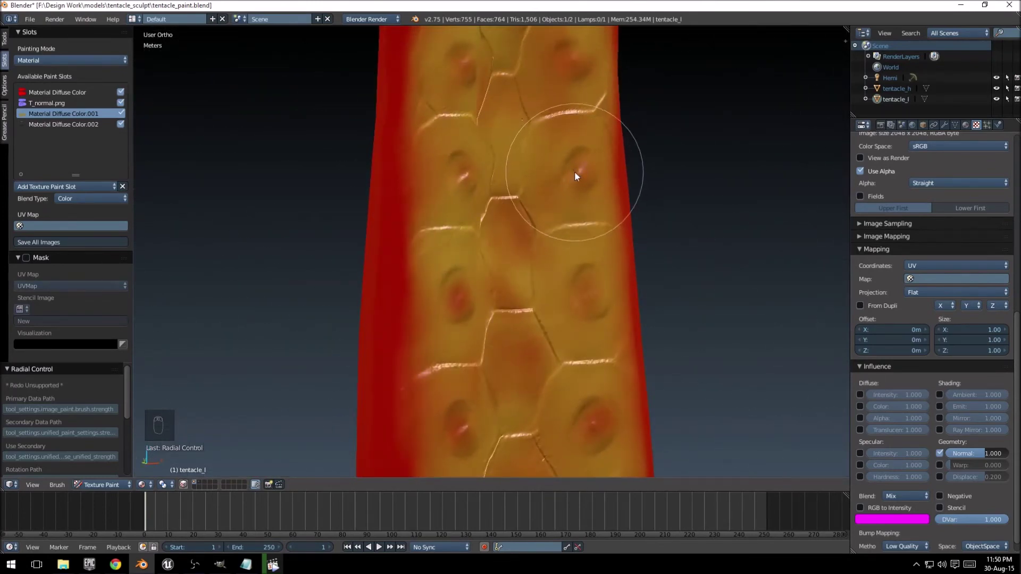
scroll(576, 172, "down", 2)
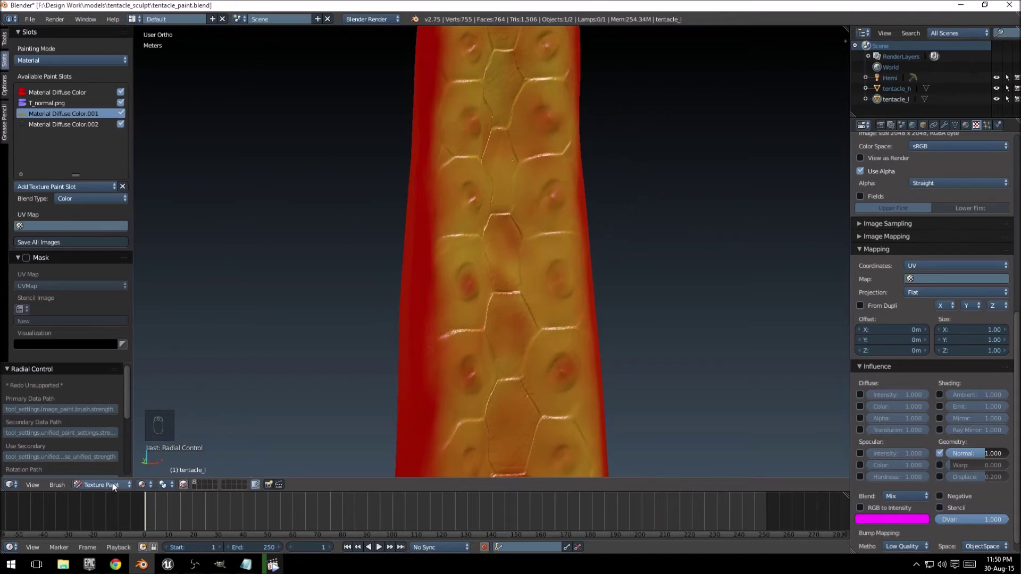
mouse_move(561, 191)
middle_mouse_down()
mouse_move(509, 200)
mouse_move(618, 180)
mouse_move(546, 147)
mouse_move(554, 186)
mouse_move(631, 192)
mouse_move(502, 226)
middle_mouse_up()
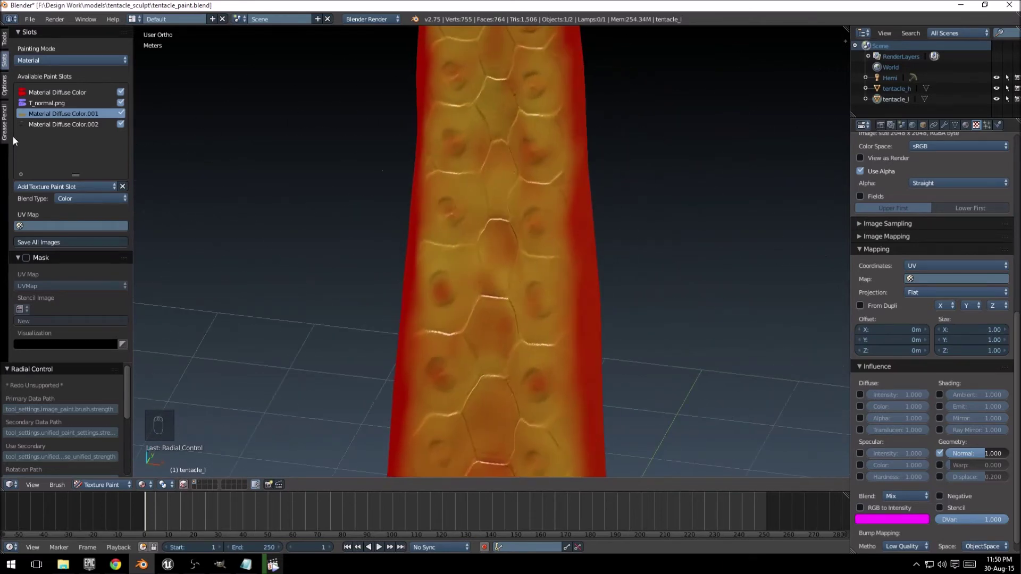
Cycle through the three diffuse paint slots, ending on the base Material Diffuse Color
left_click(72, 93)
left_click(80, 118)
left_click(80, 114)
left_click(82, 94)
left_click(94, 116)
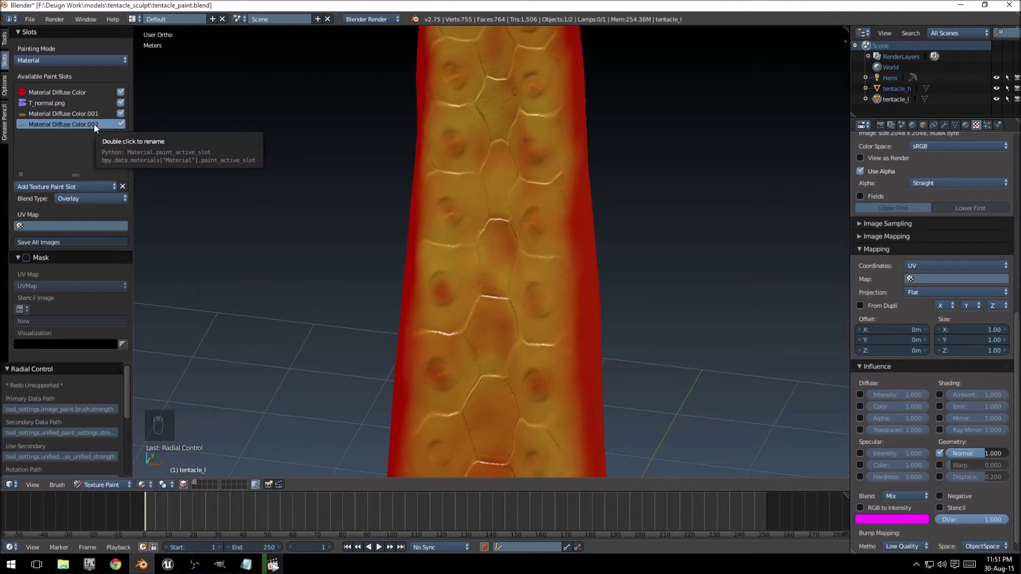
left_click(94, 114)
left_click(94, 95)
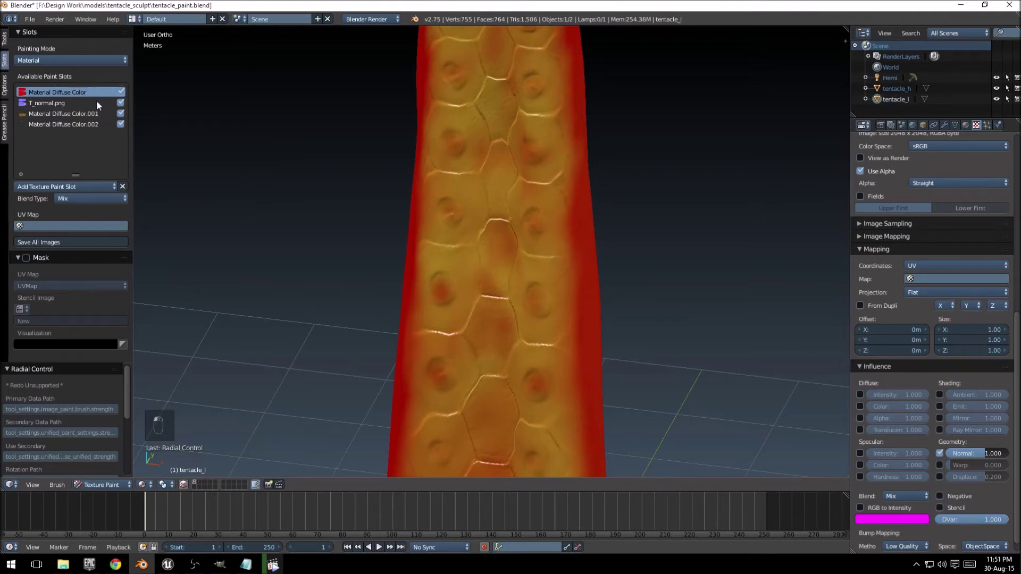
middle_click_drag(464, 135, 508, 145)
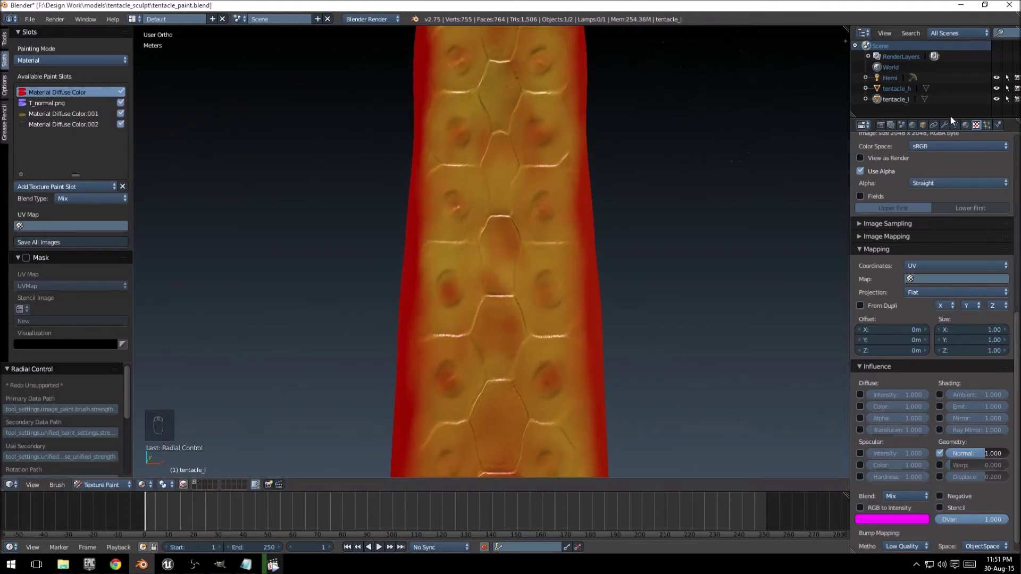
Check material settings, then hide and re-show the red base and yellow painted layers
left_click(965, 125)
left_click(976, 124)
scroll(925, 280, "down", 5)
scroll(925, 280, "up", 3)
scroll(930, 198, "up", 3)
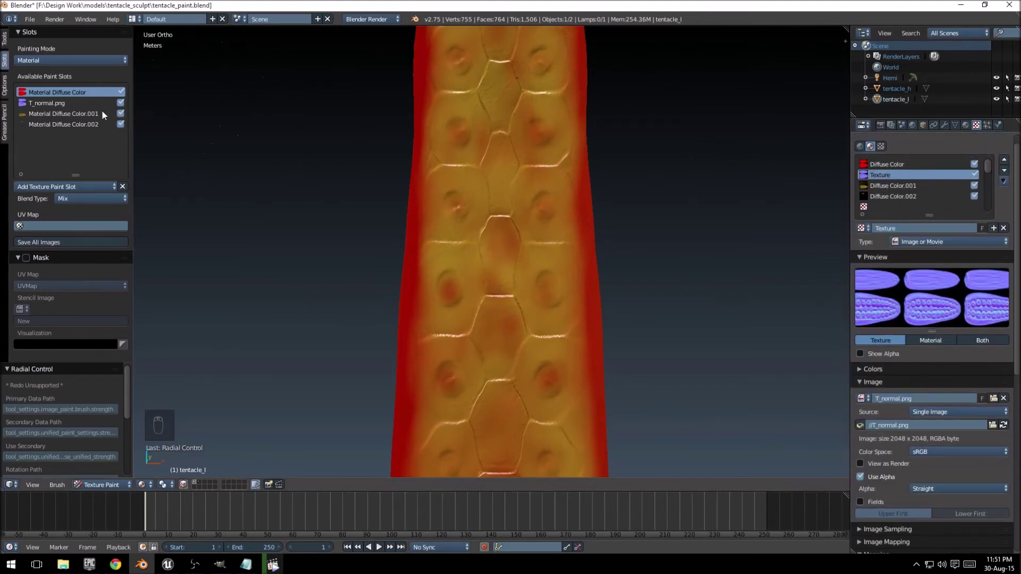
scroll(489, 191, "up", 3)
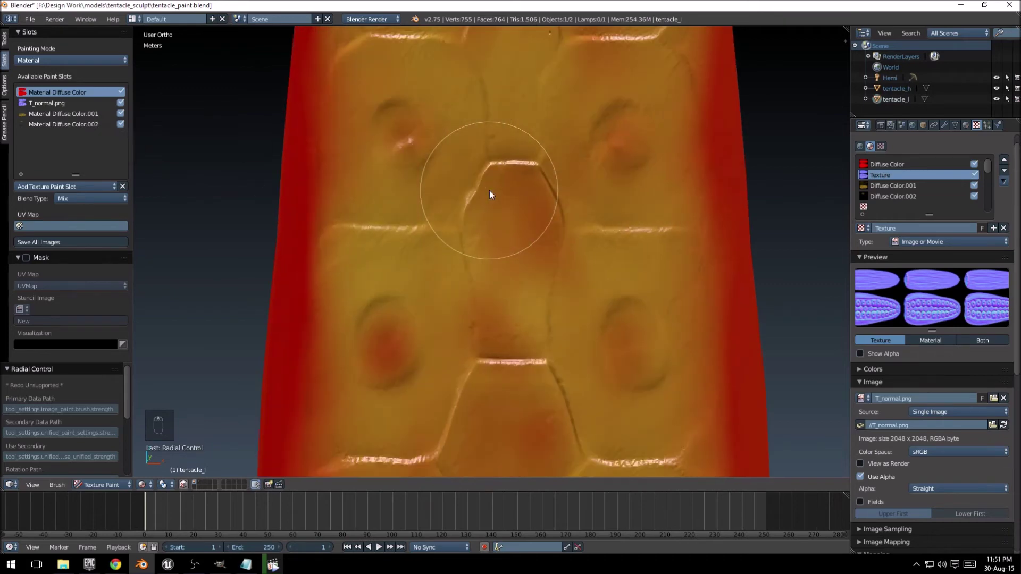
scroll(489, 190, "down", 4)
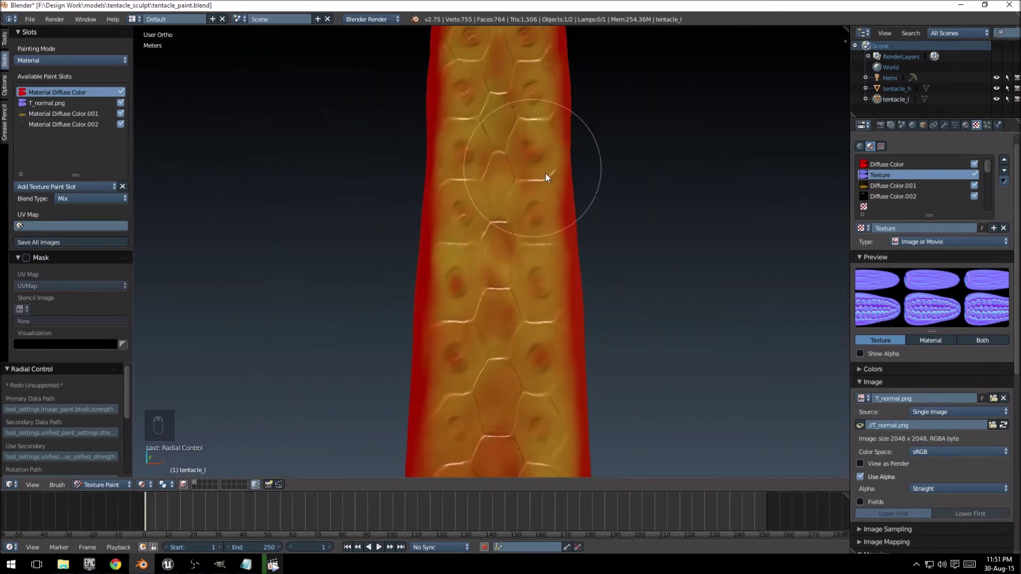
left_click(121, 92)
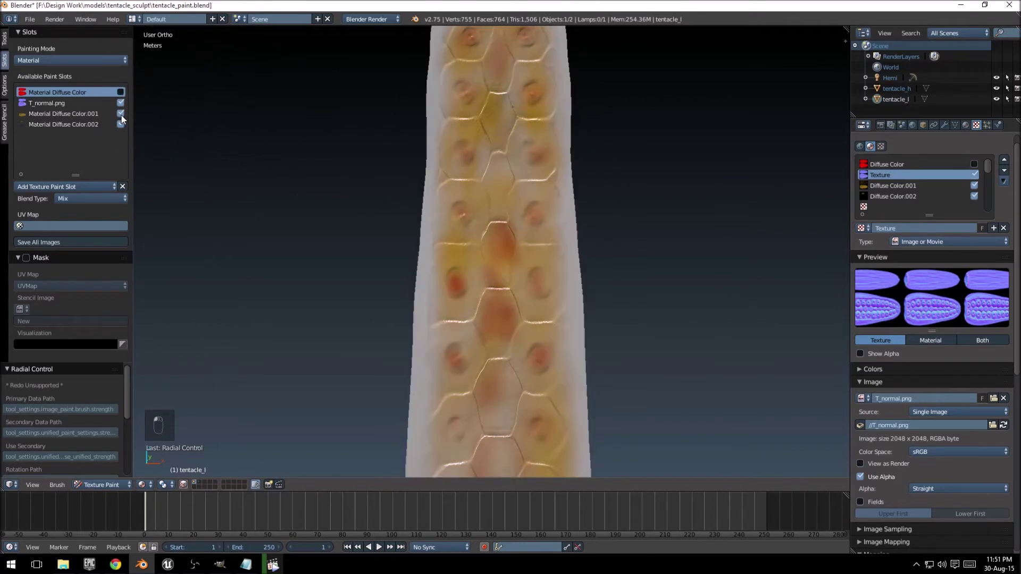
left_click(120, 114)
left_click(120, 114)
left_click(121, 93)
mouse_move(598, 181)
middle_mouse_down()
mouse_move(416, 203)
mouse_move(504, 212)
middle_mouse_up()
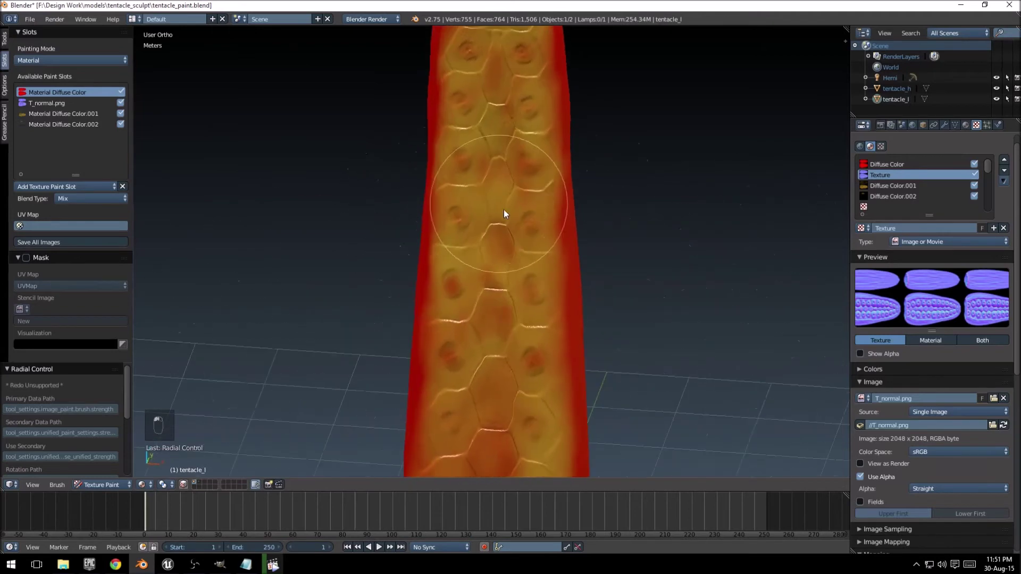
Show the Render settings and turn the viewport into a UV/Image Editor showing the tentacle's UVs
left_click(880, 125)
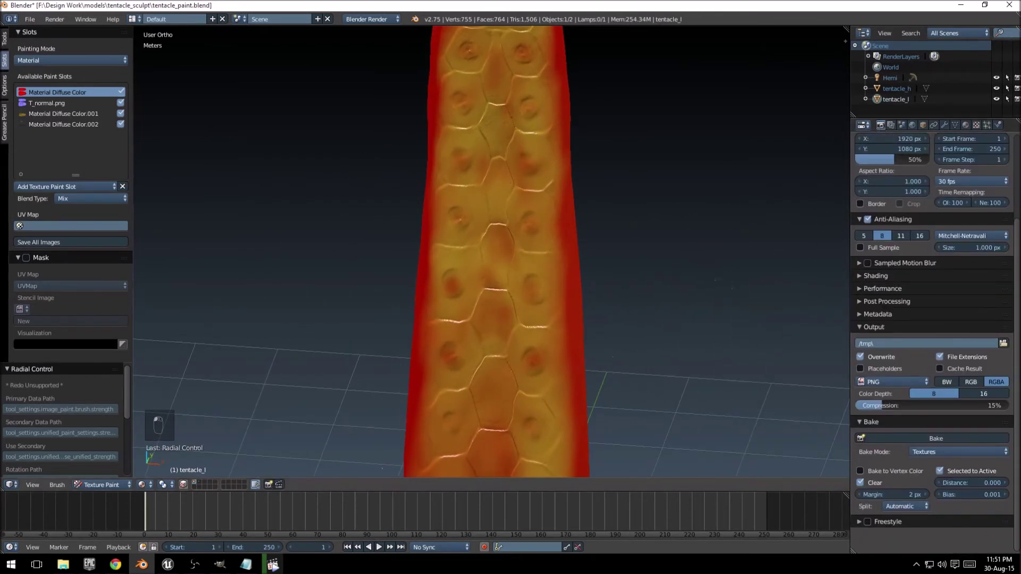
left_click(11, 485)
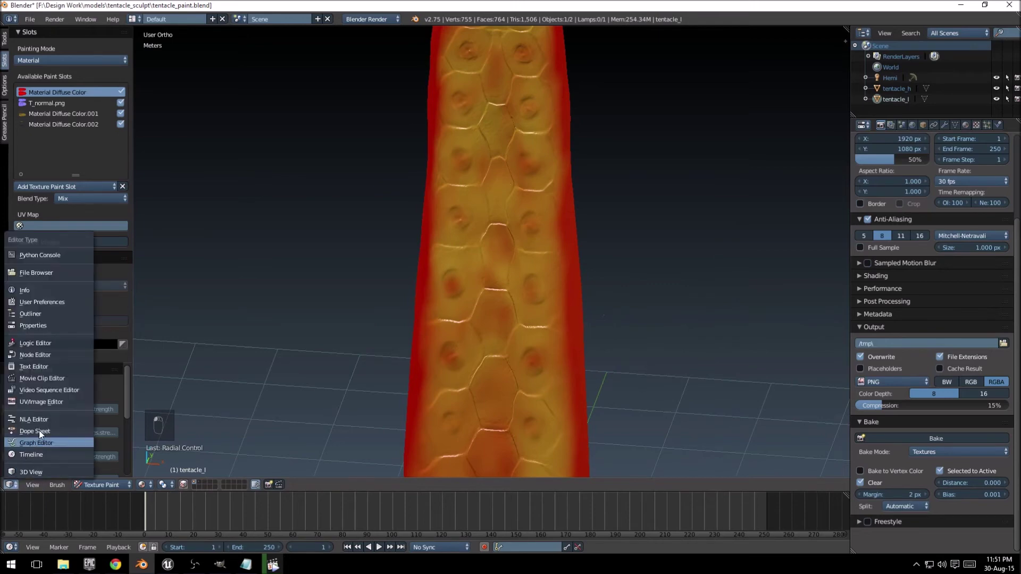
left_click(46, 400)
middle_click_drag(373, 347, 402, 419)
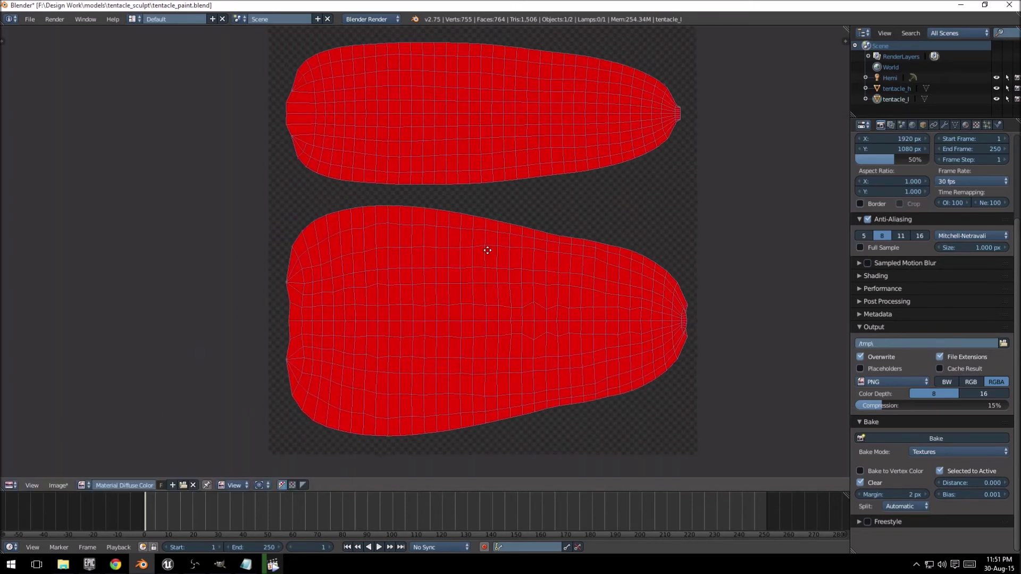
Create a new blank 2048×2048 image named diffuse
left_click(172, 485)
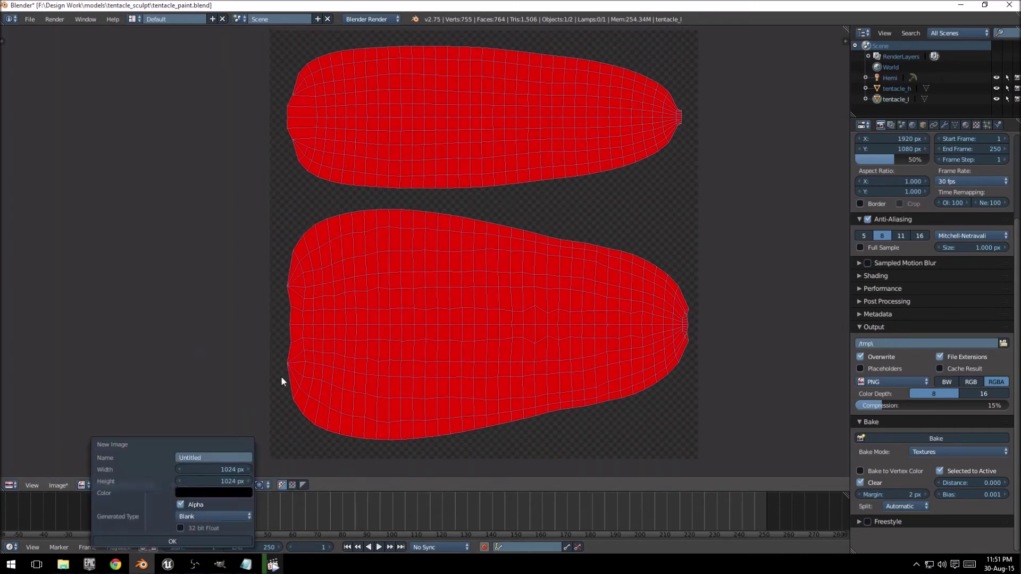
left_click(223, 471)
type("2048")
key("Tab")
type("2048")
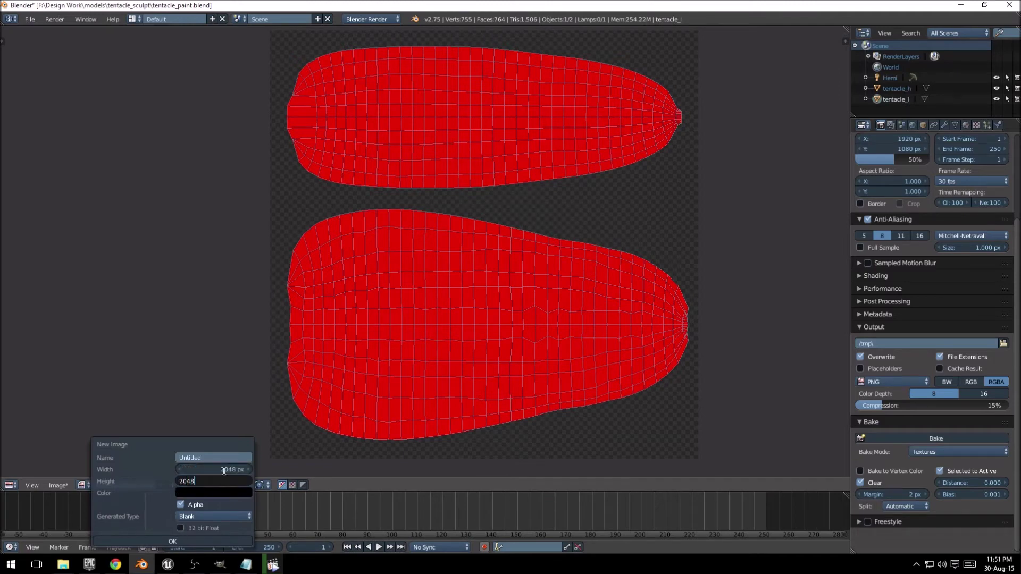
left_click(215, 457)
type("diffuse")
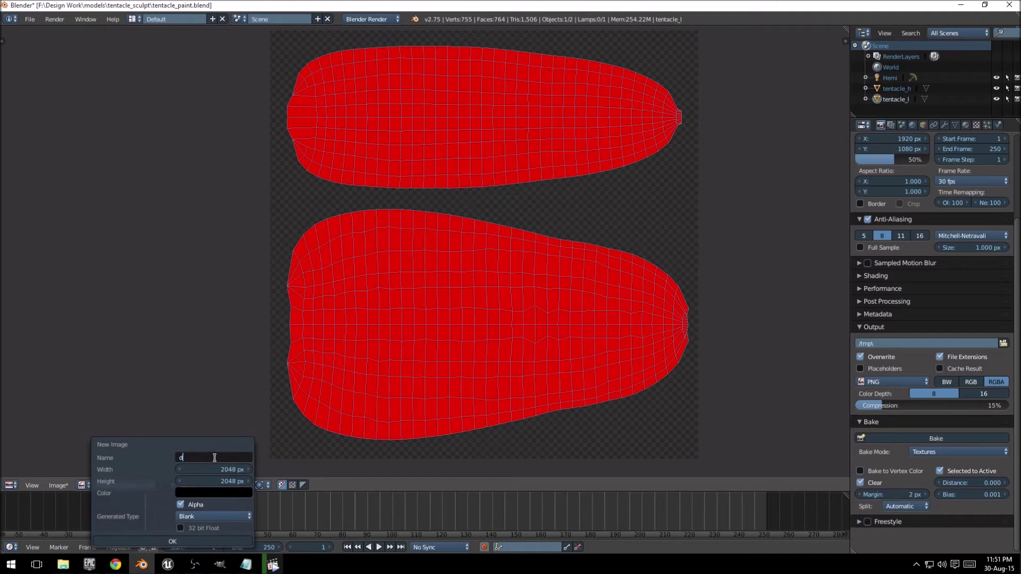
key("Return")
left_click(191, 544)
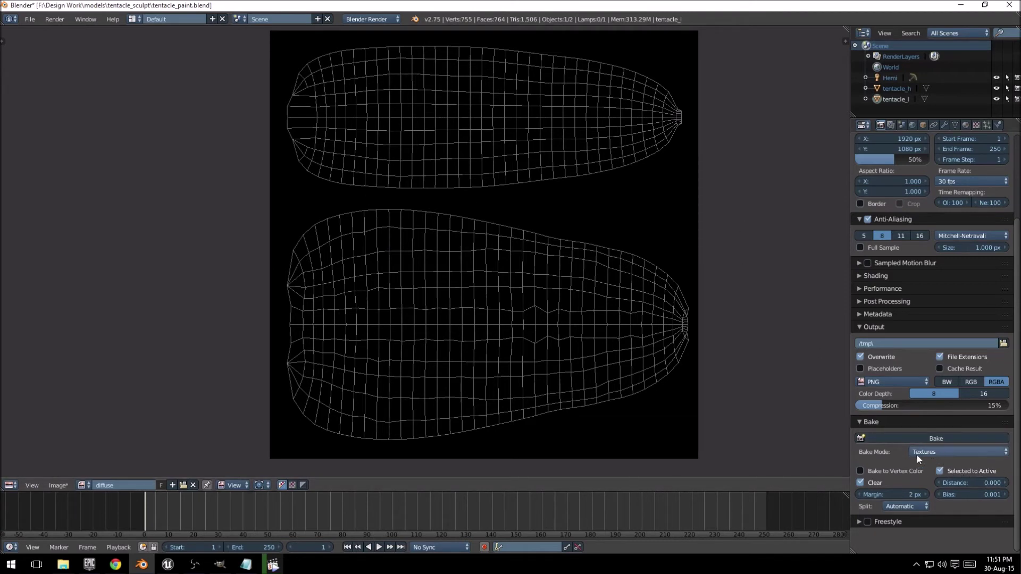
Bake the painted textures into the diffuse image with Bake Mode set to Textures
left_click(938, 438)
type("diffuse")
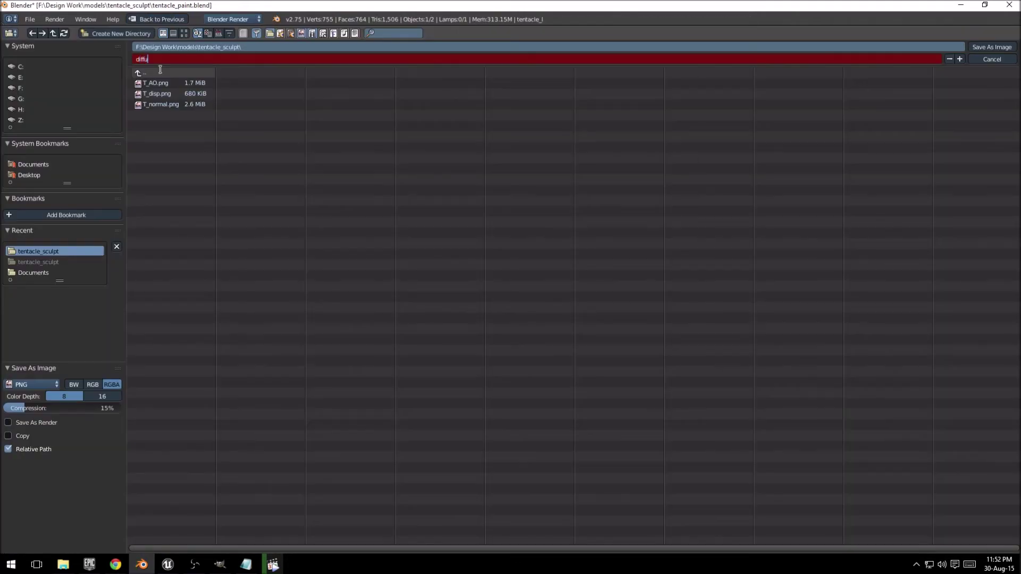
type(".png")
Save the baked image as diffuse.png and switch the editor back to a 3D View
key("Return")
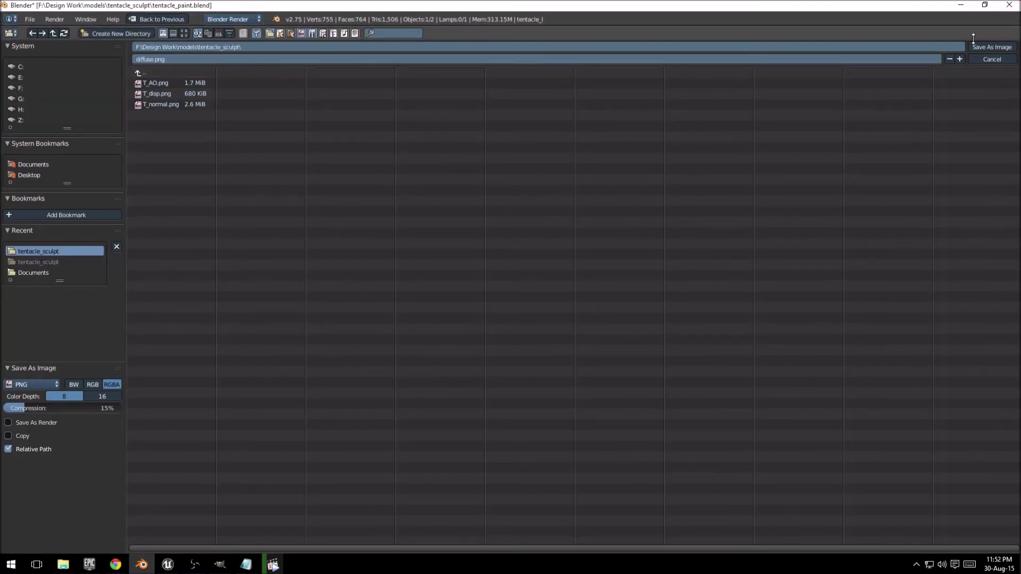
left_click(987, 50)
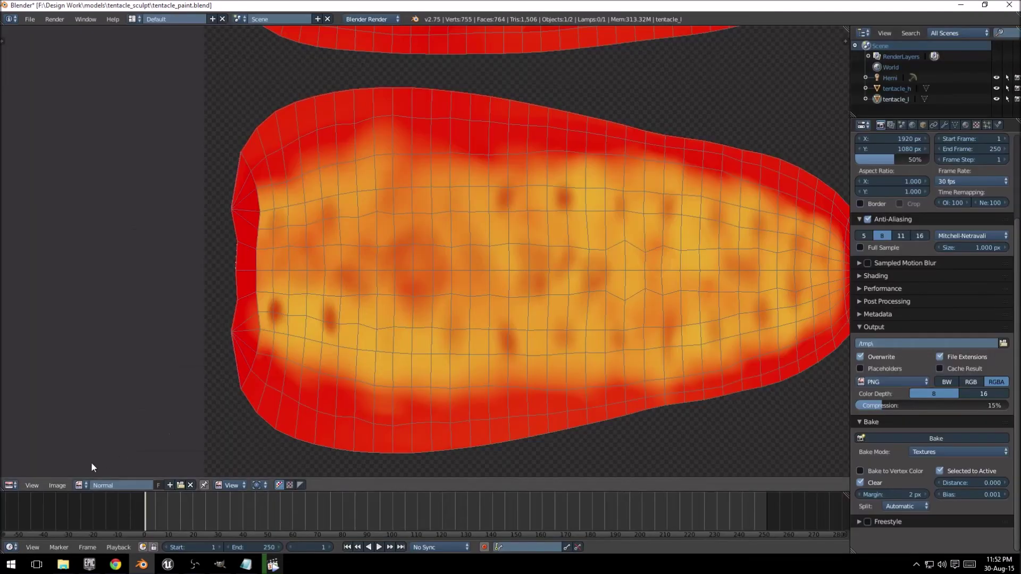
left_click(10, 485)
left_click(48, 473)
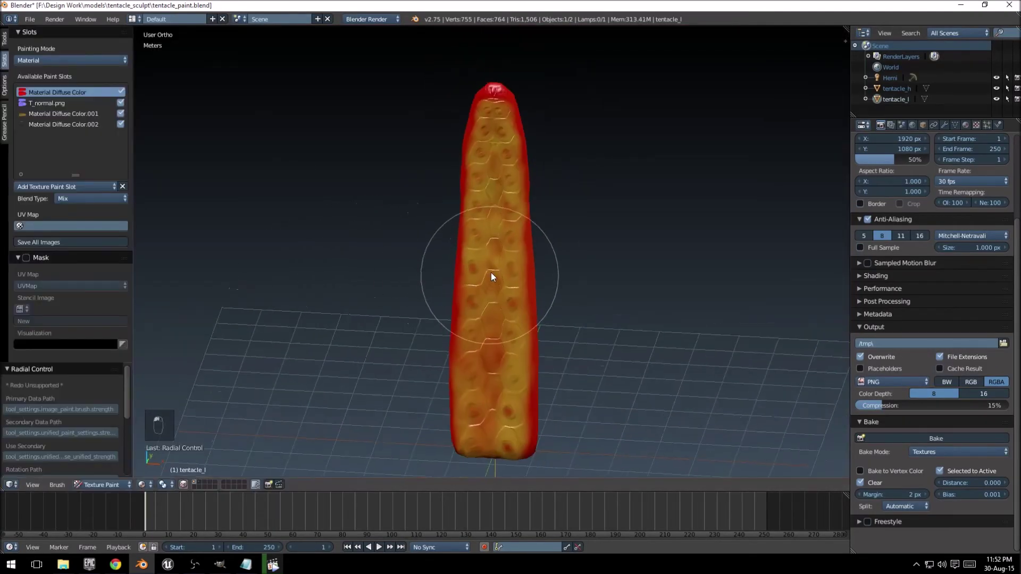
scroll(530, 277, "up", 4)
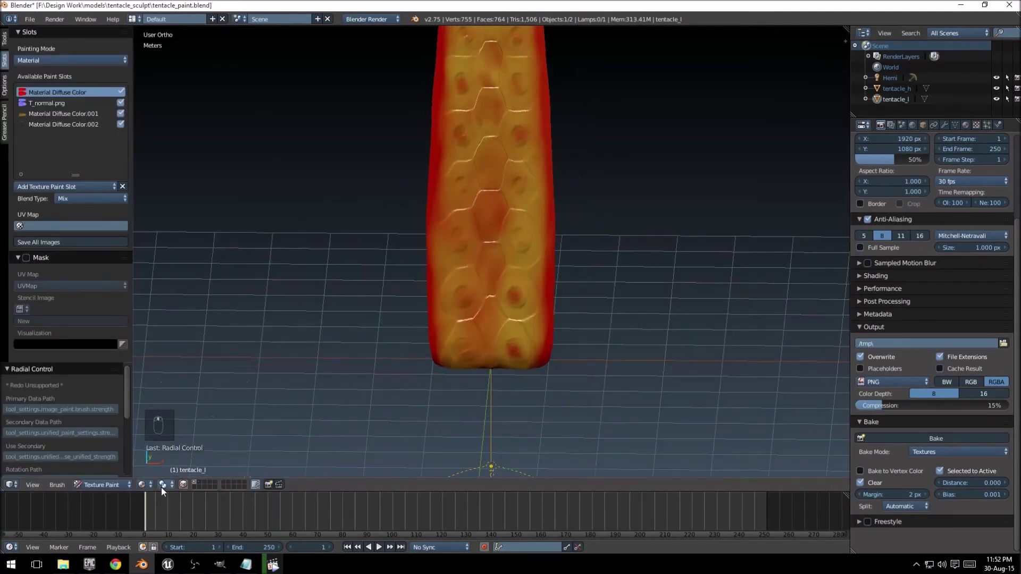
Switch the tentacle from Texture Paint to Object Mode and pan down to its base
left_click(95, 485)
left_click(96, 413)
middle_click_drag(446, 263, 476, 345, "shift")
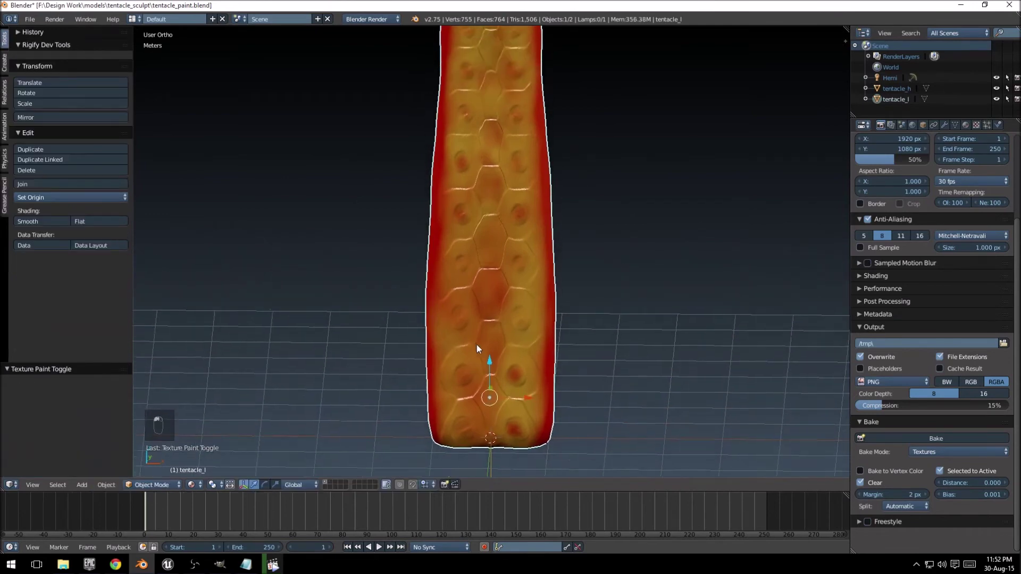
Export the scene to FBX, overwriting tentacle.fbx in the tentacle_sculpt folder
left_click(30, 19)
mouse_move(45, 221)
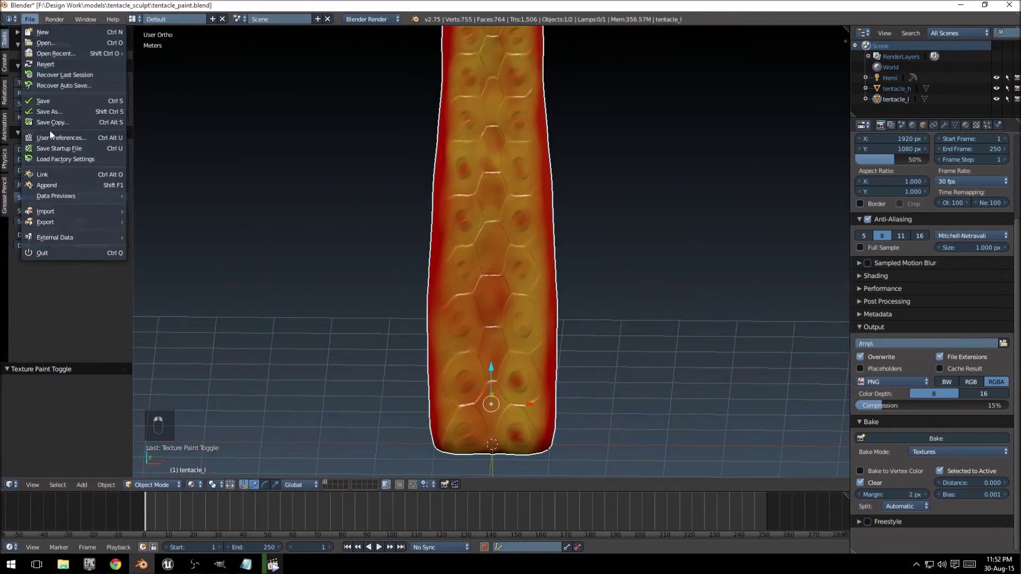
left_click(154, 243)
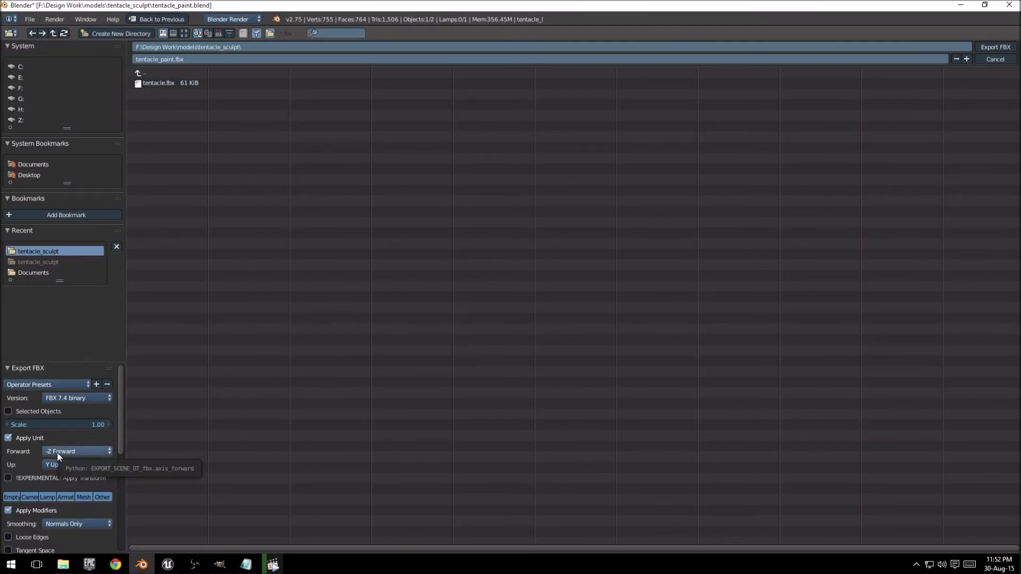
left_click(162, 82)
scroll(62, 453, "down", 2)
scroll(61, 453, "down", 2)
scroll(61, 453, "up", 4)
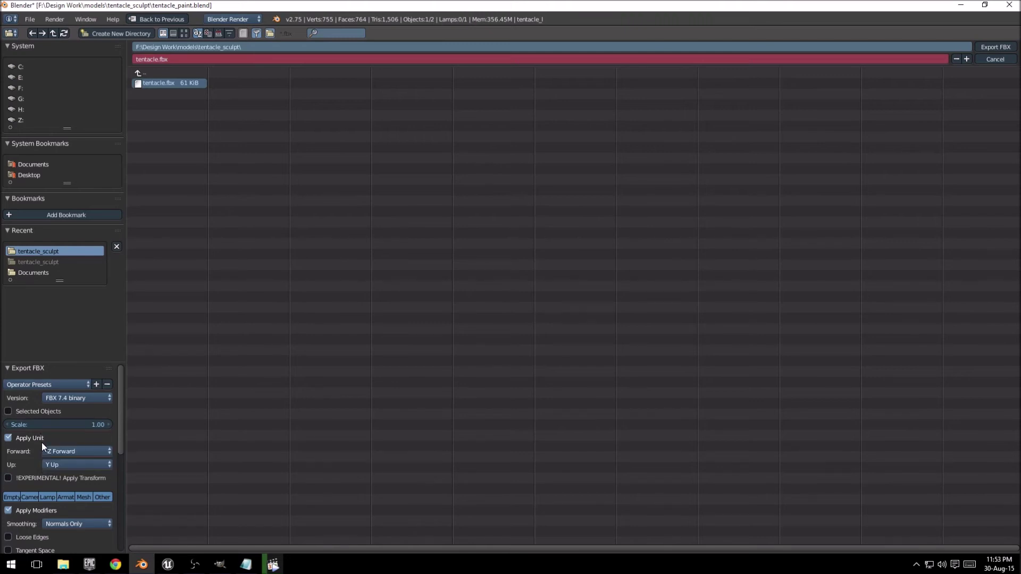
left_click(988, 50)
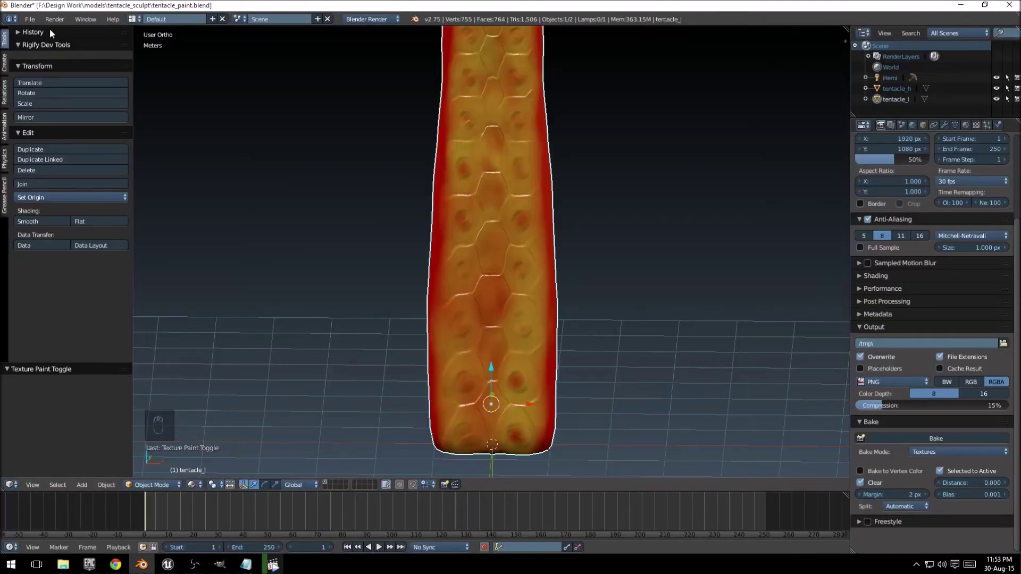
Re-export tentacle.fbx with Selected Objects ticked so only the tentacle is included
left_click(30, 19)
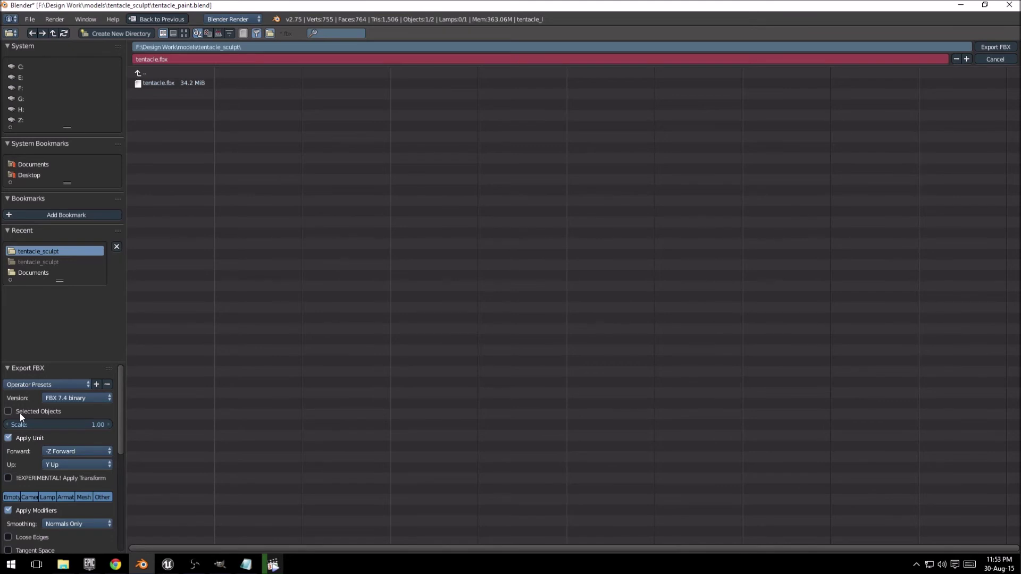
left_click(20, 413)
left_click(160, 82)
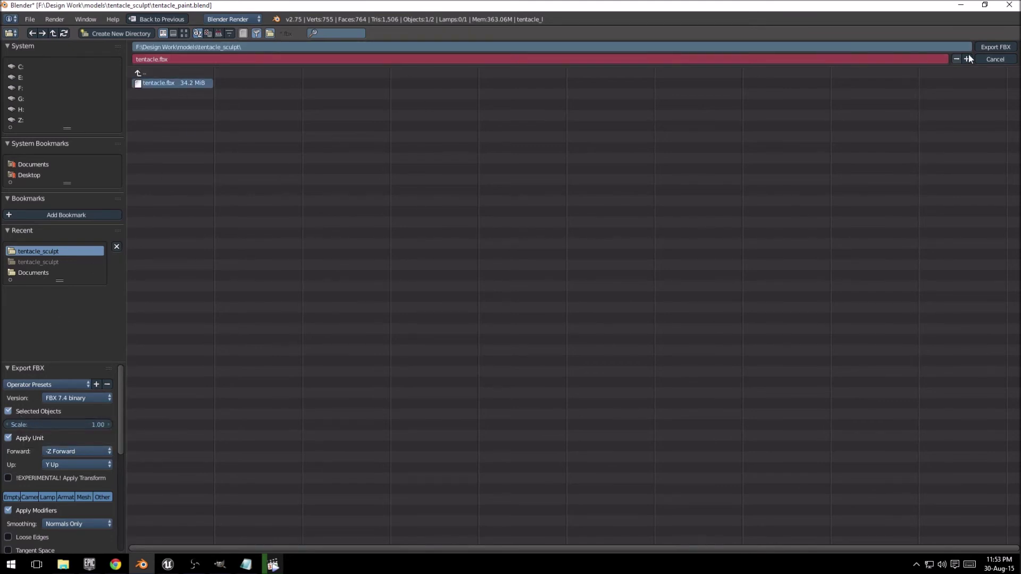
left_click(995, 47)
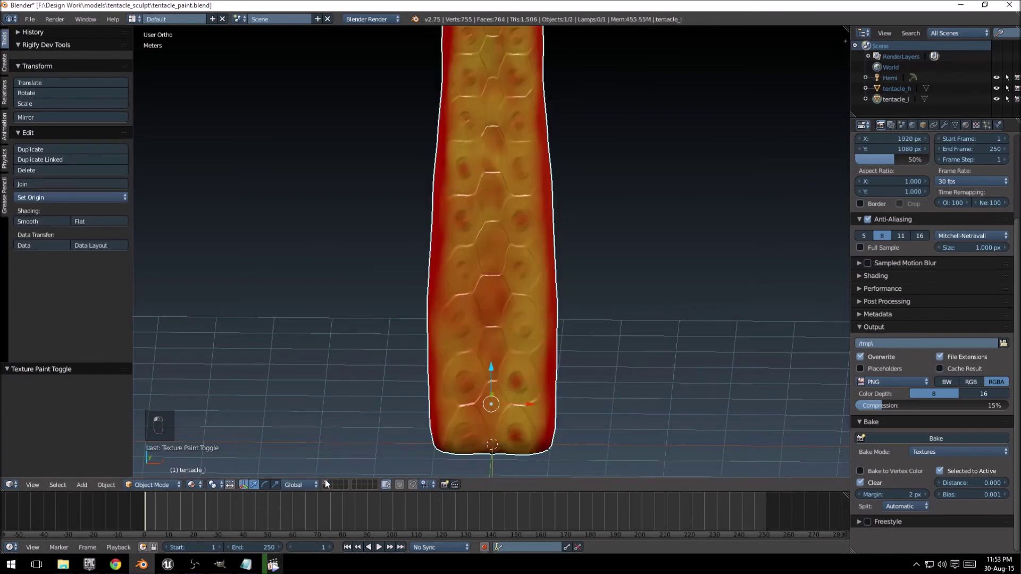
middle_click_drag(341, 226, 442, 180)
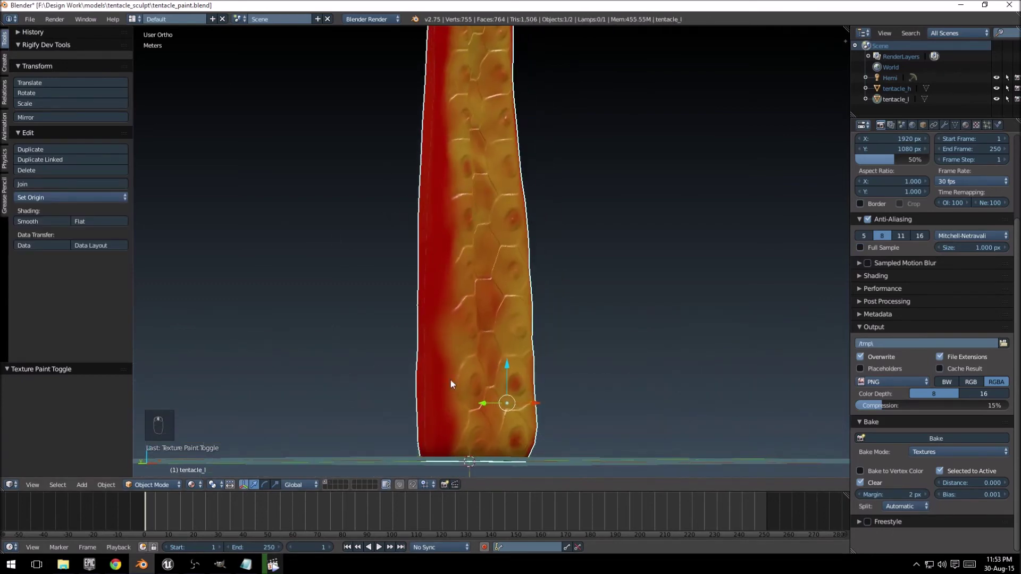
middle_click_drag(451, 380, 463, 232)
left_click(29, 19)
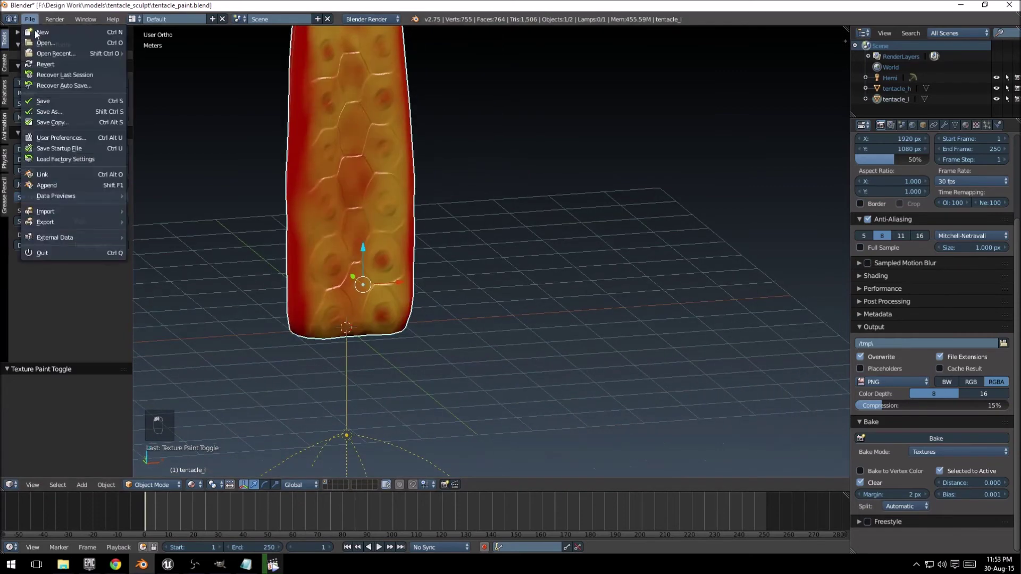
mouse_move(45, 222)
left_click(159, 242)
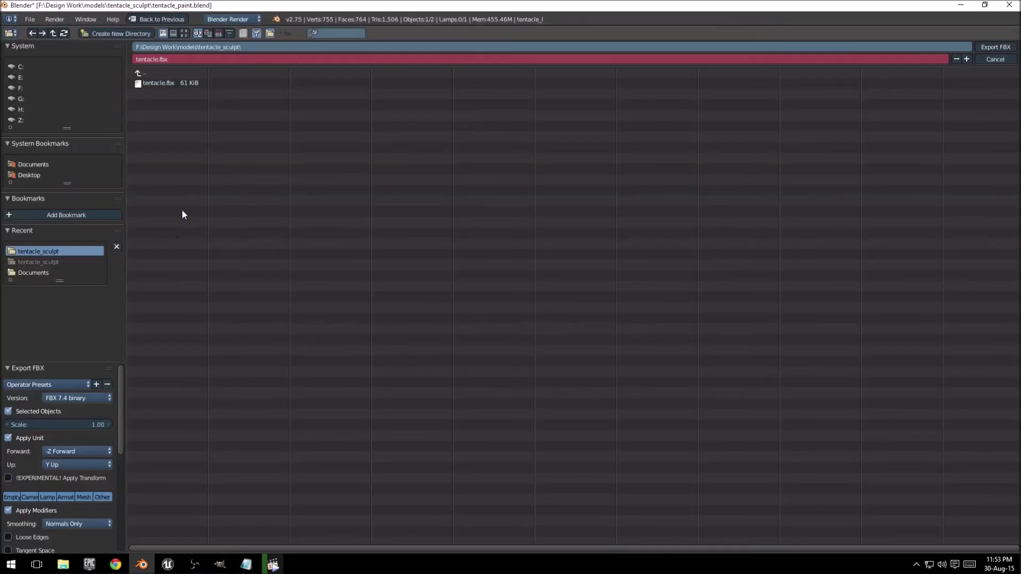
left_click(995, 48)
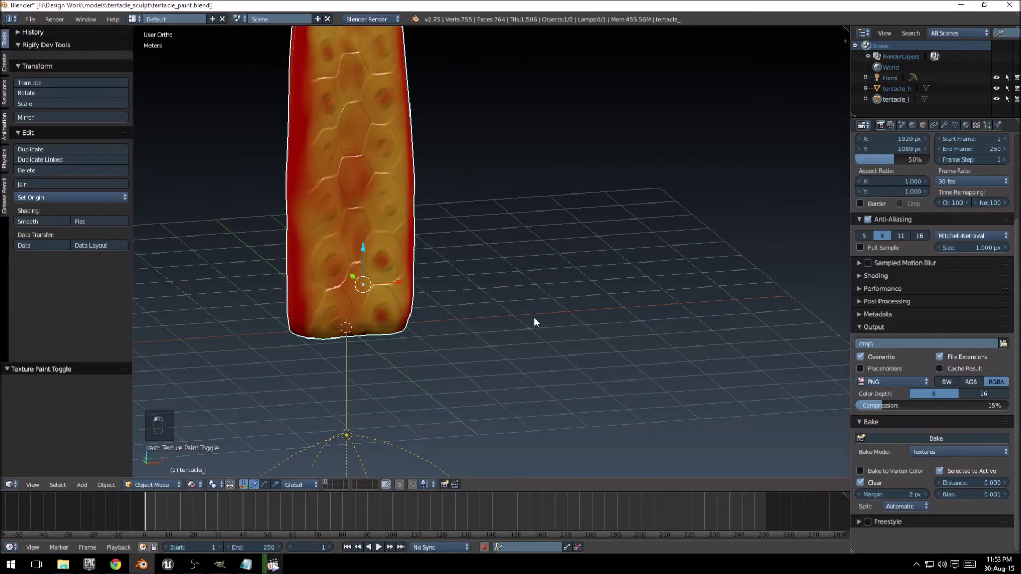
middle_click_drag(534, 322, 336, 313)
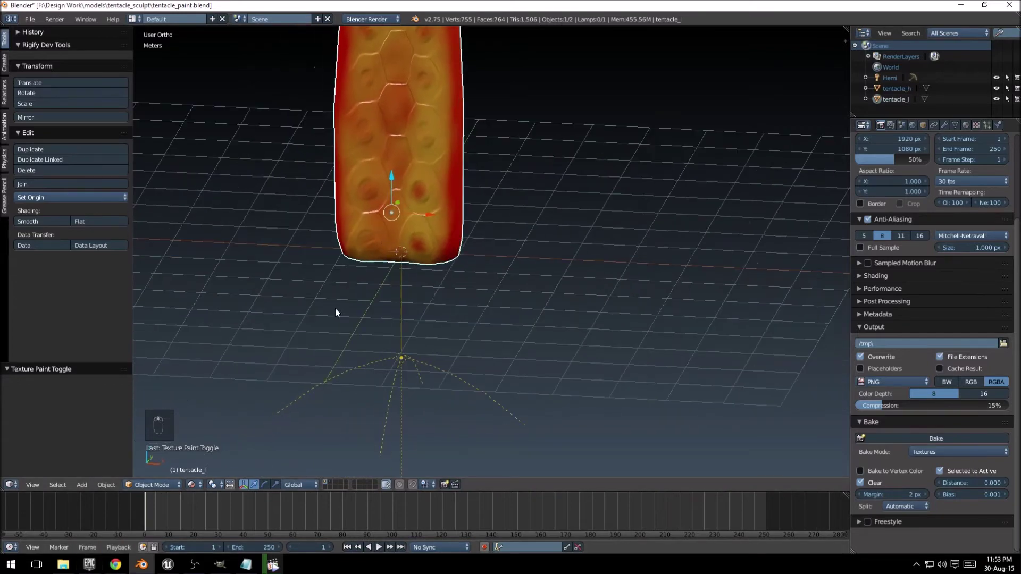
left_click(168, 564)
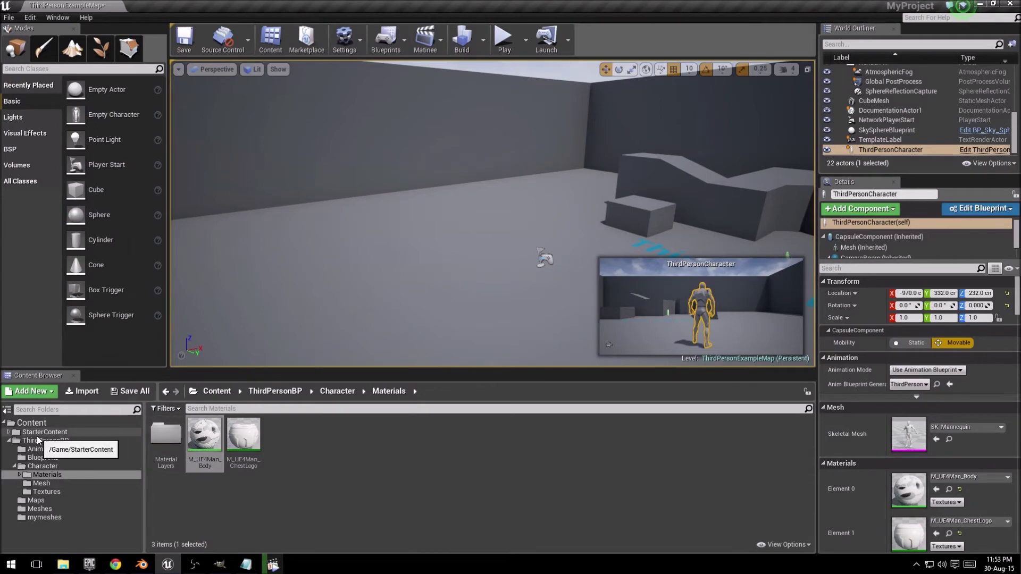
Import tentacle.fbx plus the diffuse, AO, disp and normal images into mymeshes
left_click(46, 517)
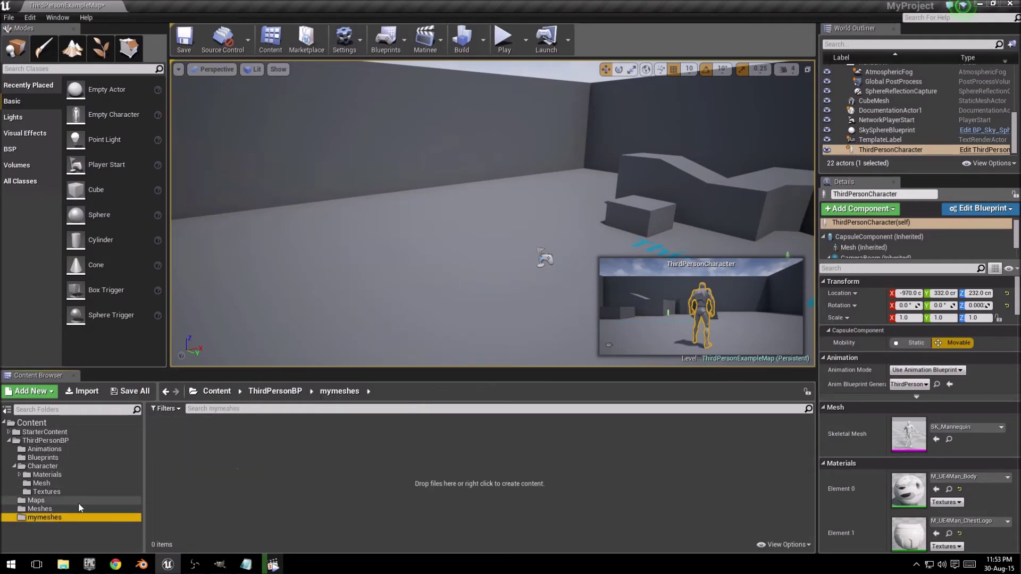
left_click(84, 391)
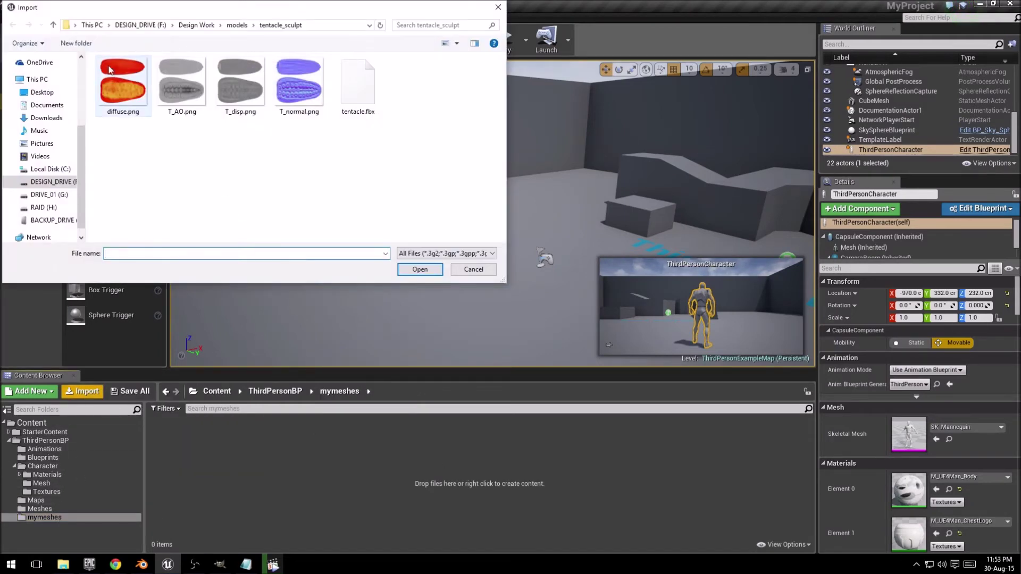
left_click(110, 70)
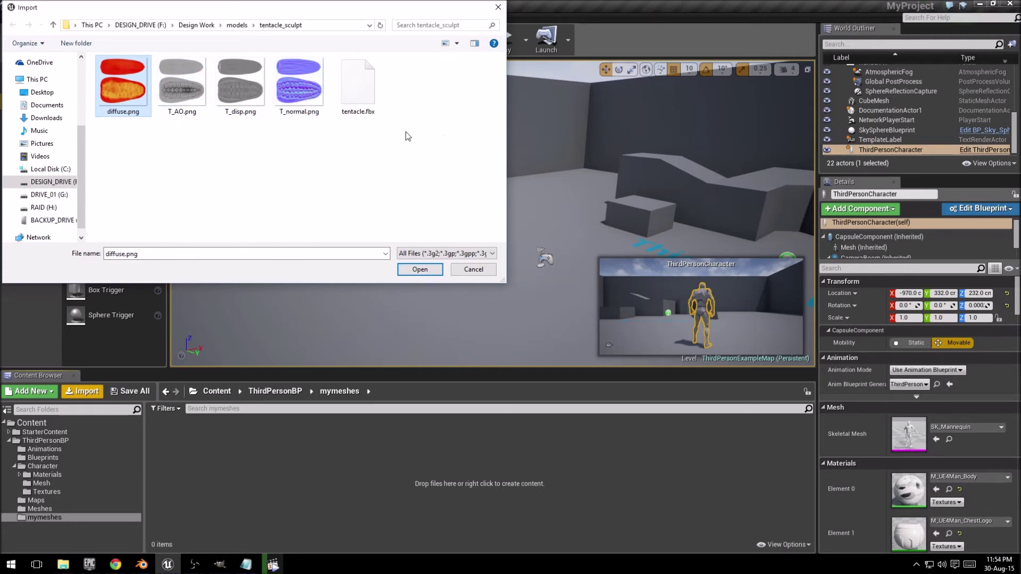
left_click(371, 73)
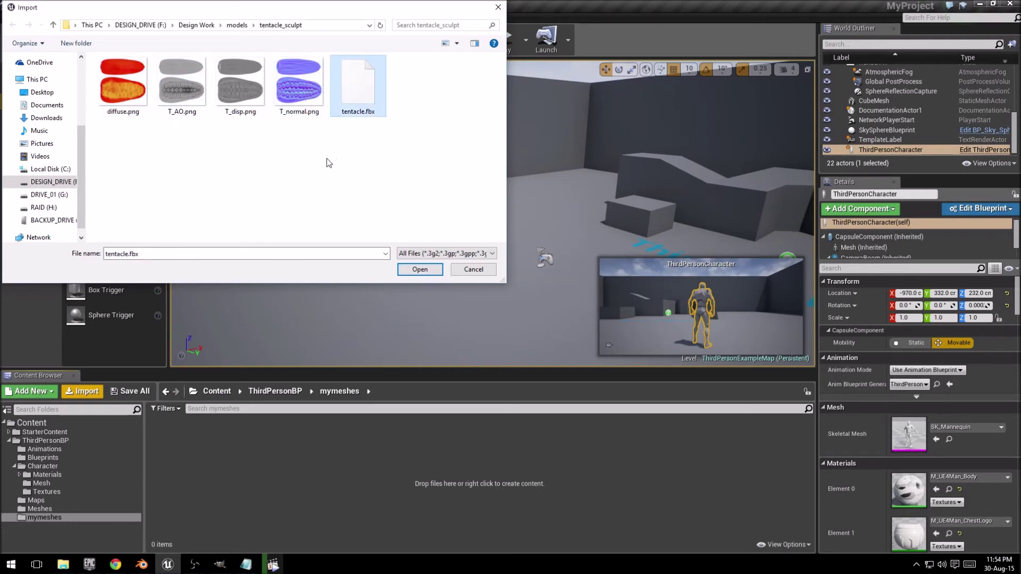
left_click_drag(315, 157, 120, 48)
left_click(404, 271)
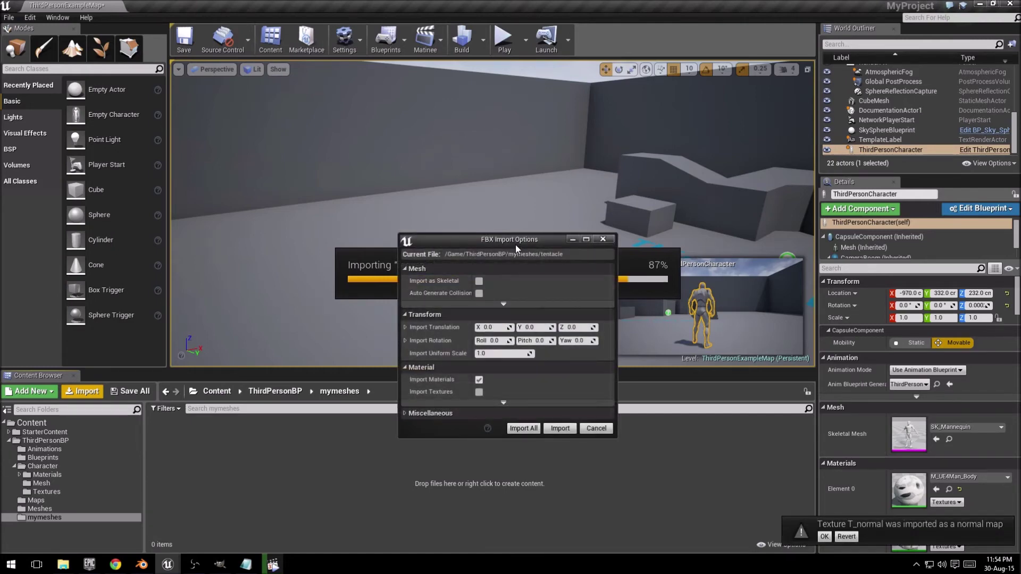
Move the FBX import options aside and put the Blender tentacle into Texture Paint mode
left_click_drag(503, 243, 477, 114)
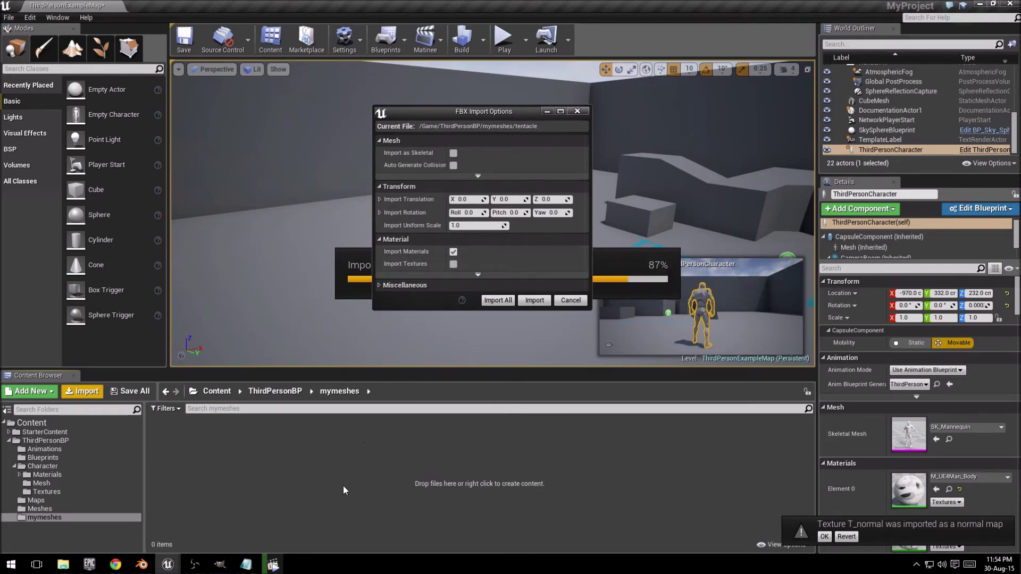
left_click(142, 564)
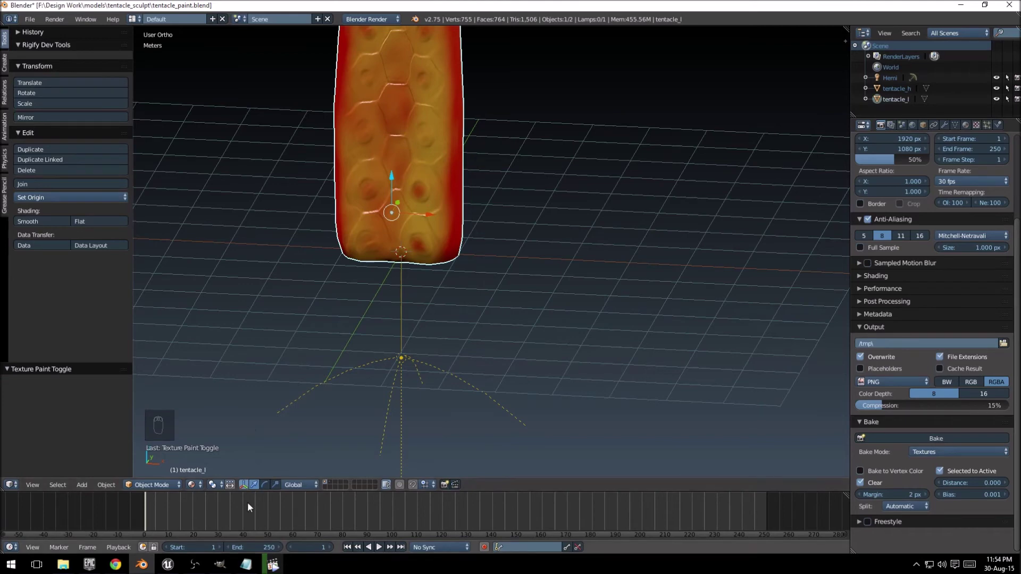
left_click(165, 484)
left_click(164, 412)
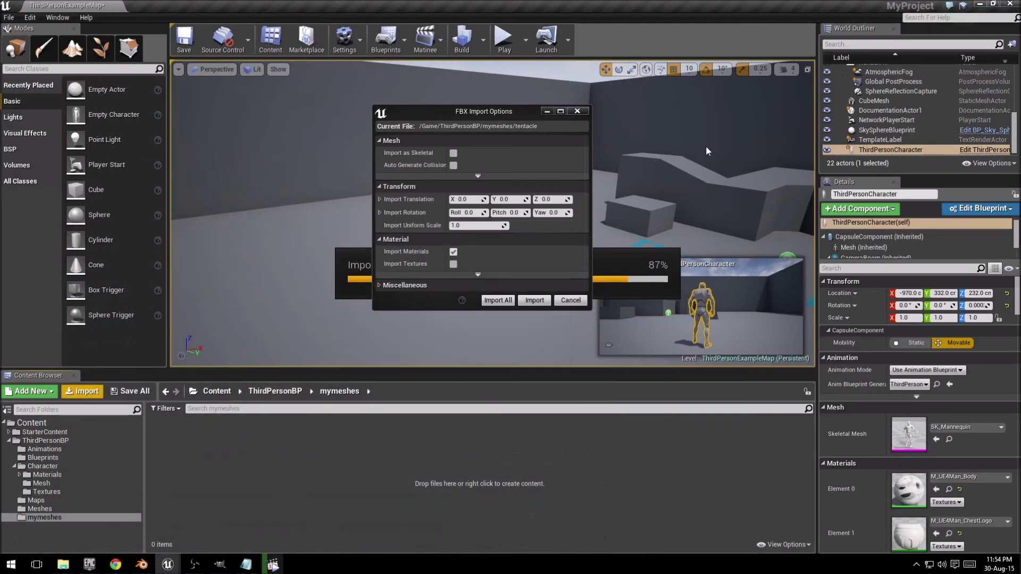
Back in Unreal, accept the import with Import All and close the Message Log
left_click(960, 5)
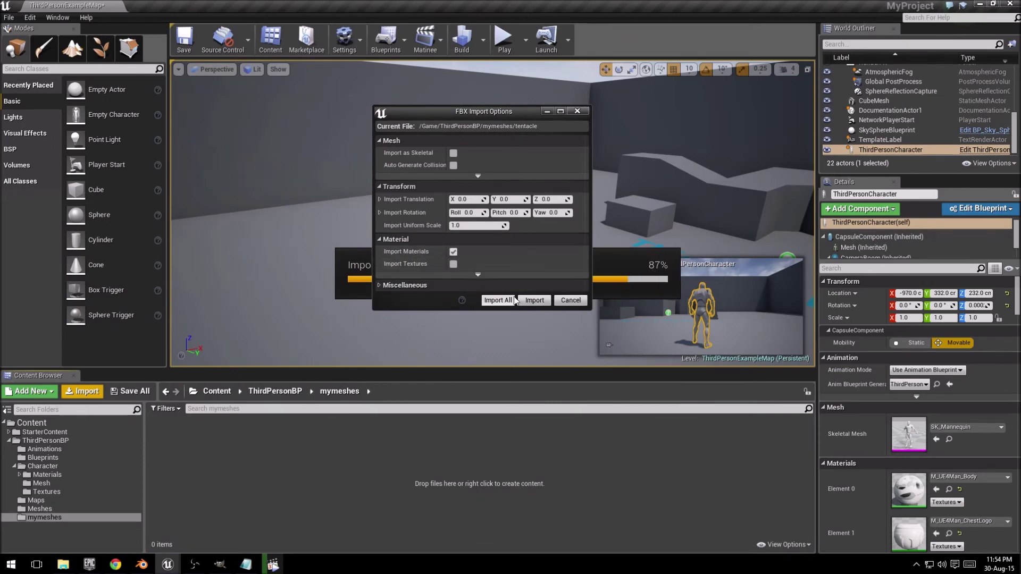
left_click(533, 300)
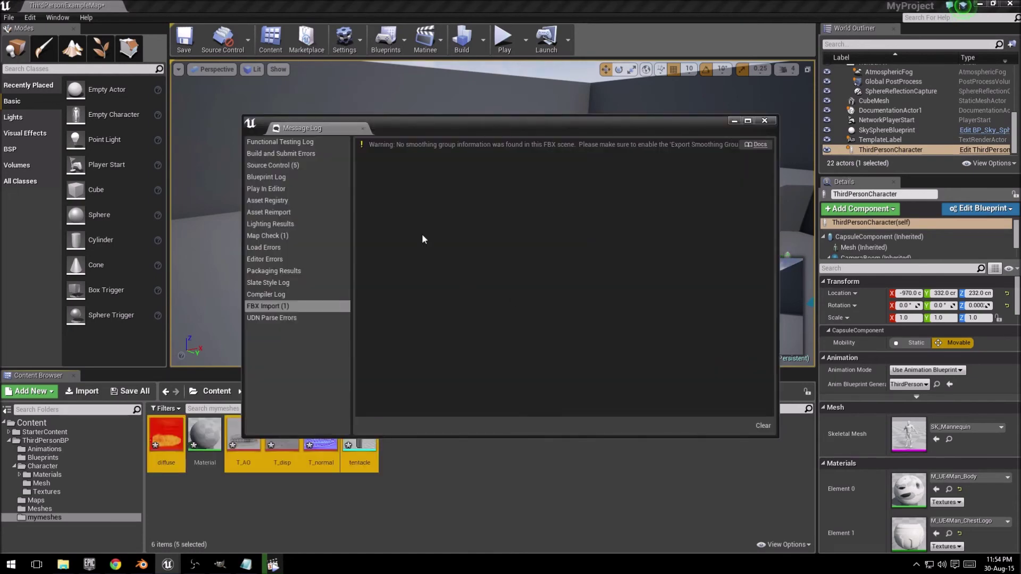
left_click(363, 128)
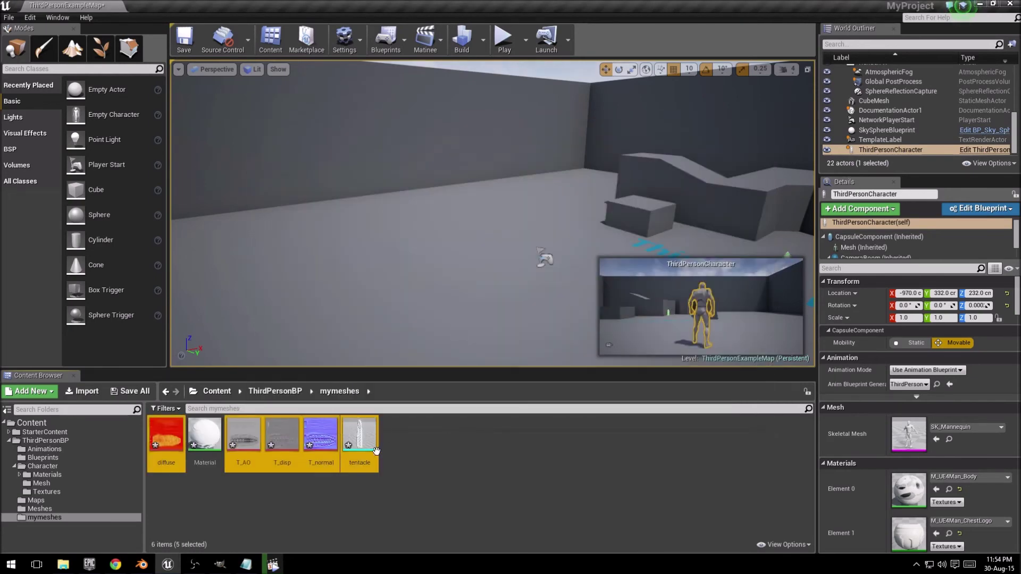
Open the Material, rearrange its nodes and delete the placeholder constant colour node
left_click(204, 437)
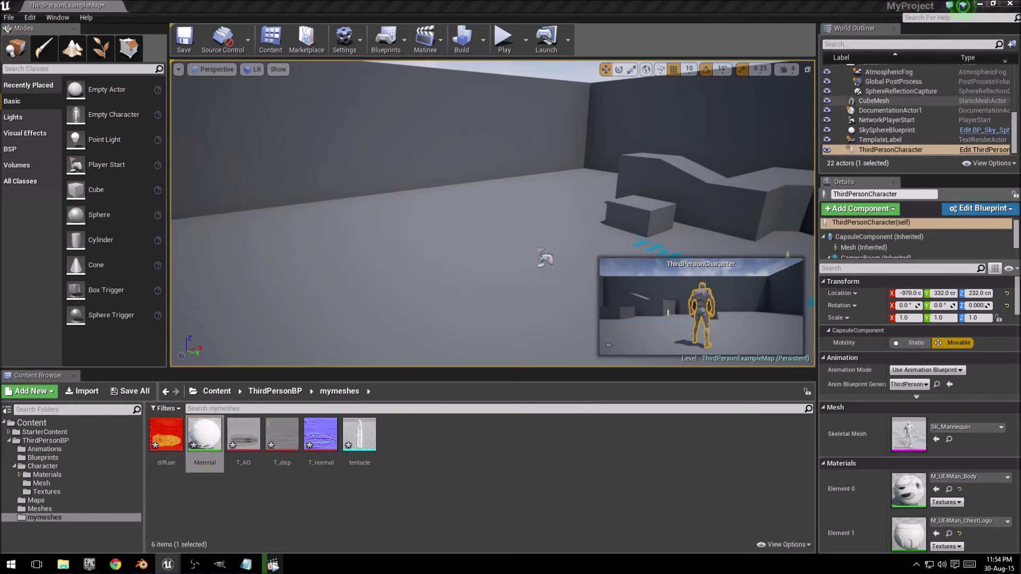
double_click(204, 437)
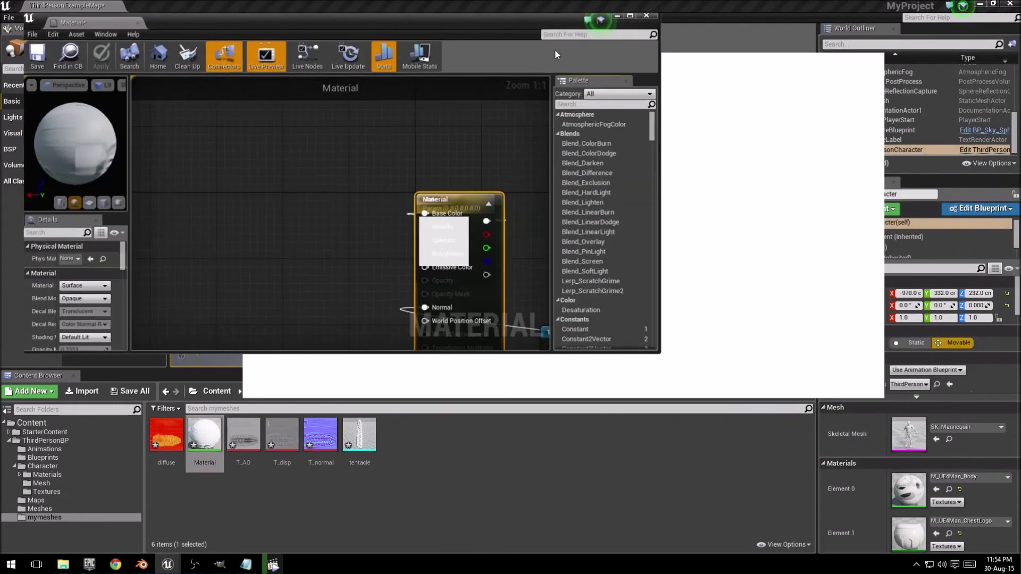
left_click_drag(474, 194, 388, 198)
left_click(615, 130)
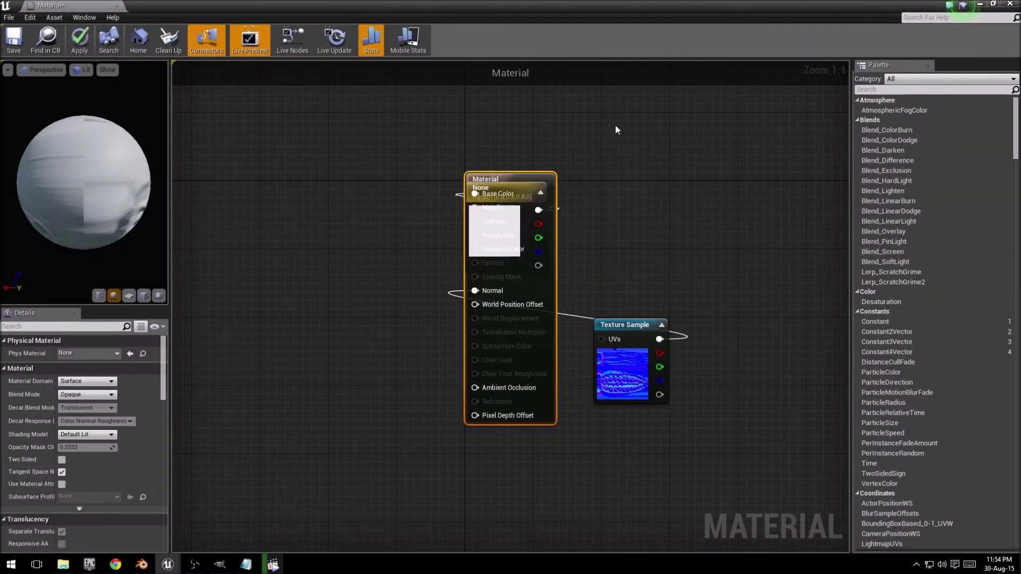
left_click_drag(529, 175, 779, 176)
left_click_drag(651, 328, 537, 336)
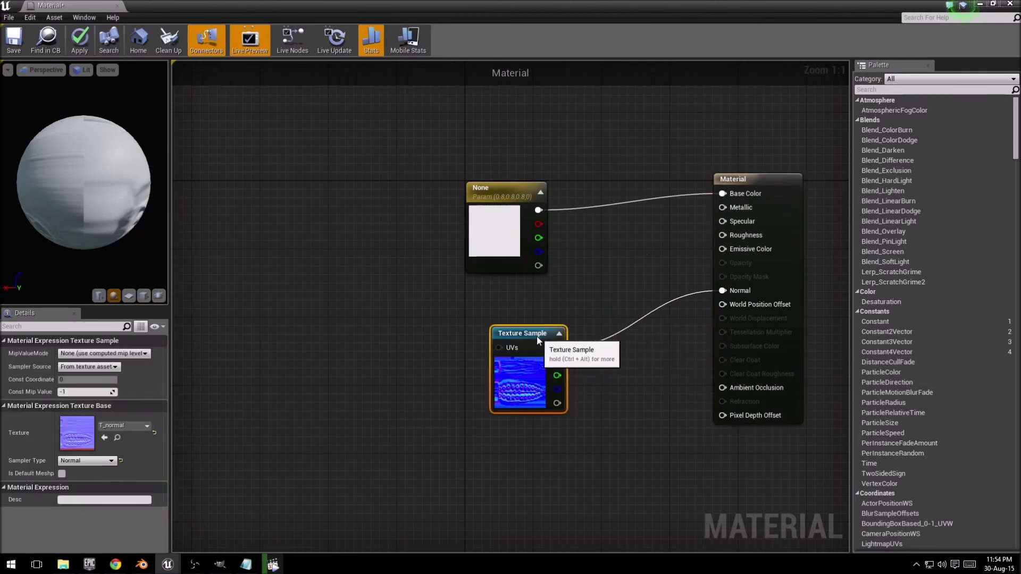
left_click(506, 204)
key("Delete")
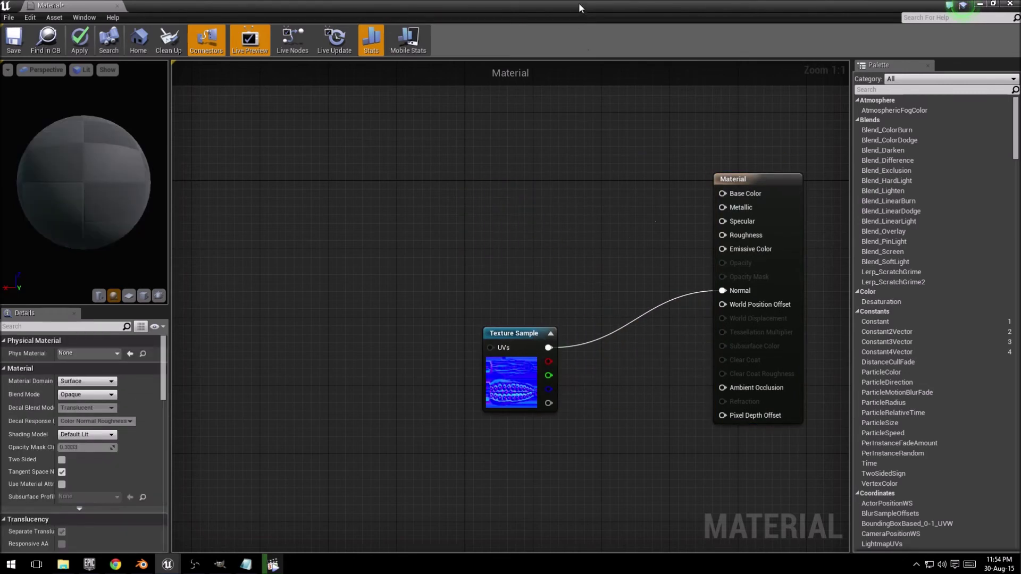
Add the diffuse texture node wired into Base Color, apply, and minimize the editor
double_click(578, 3)
scroll(617, 276, "down", 4)
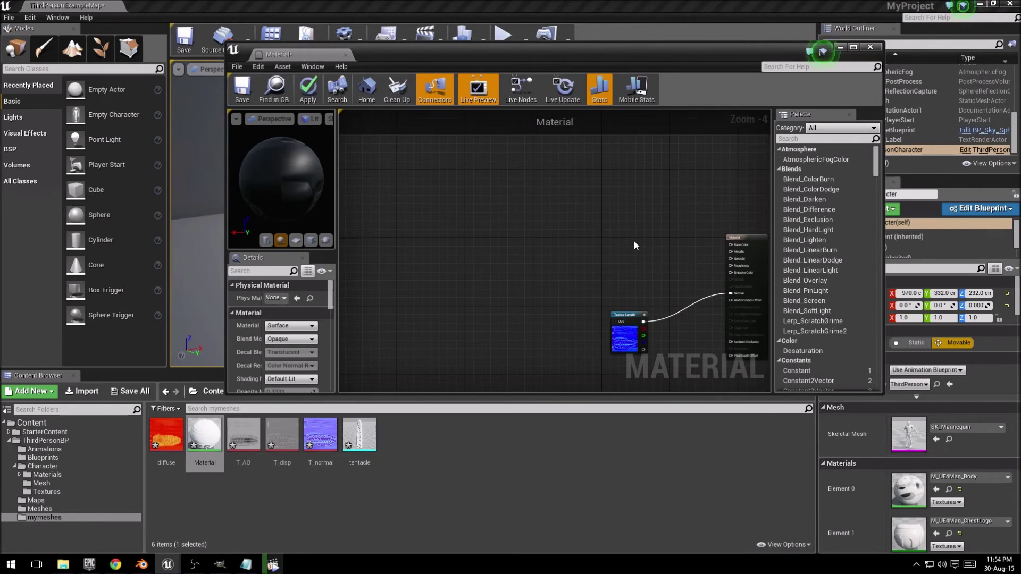
right_click_drag(646, 286, 562, 224)
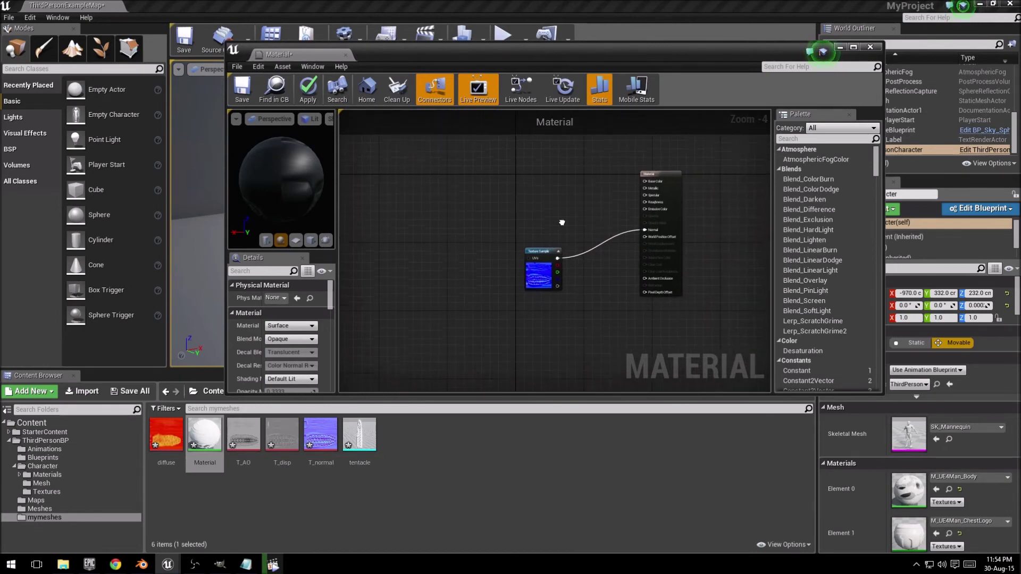
scroll(566, 235, "up", 3)
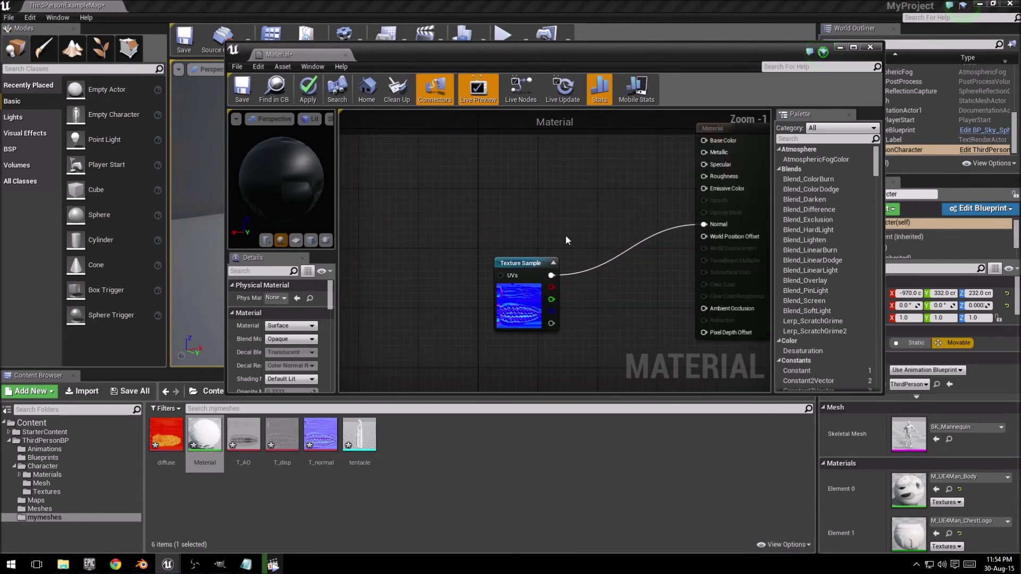
left_click(243, 438)
left_click(166, 437)
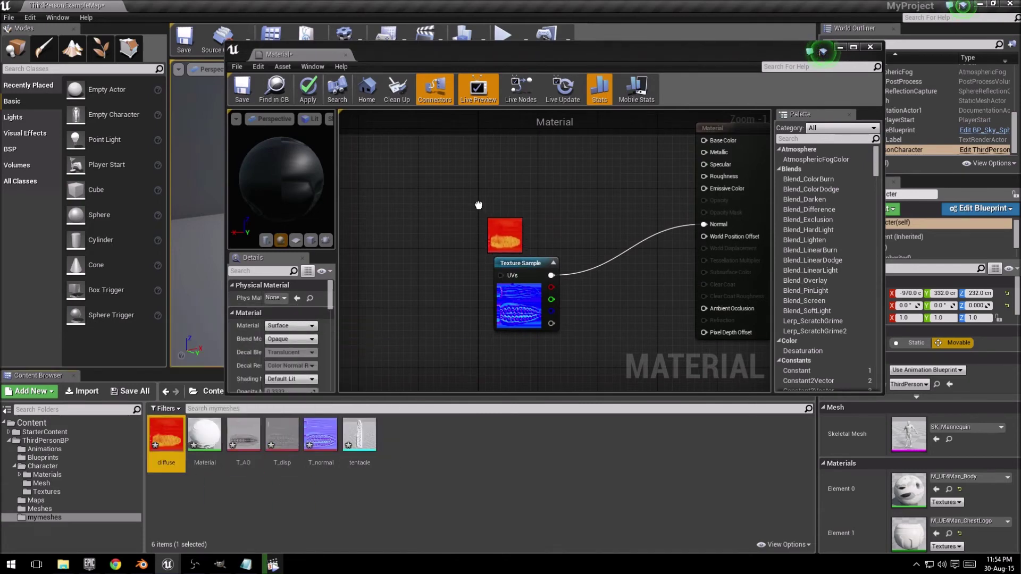
left_click_drag(166, 437, 507, 232)
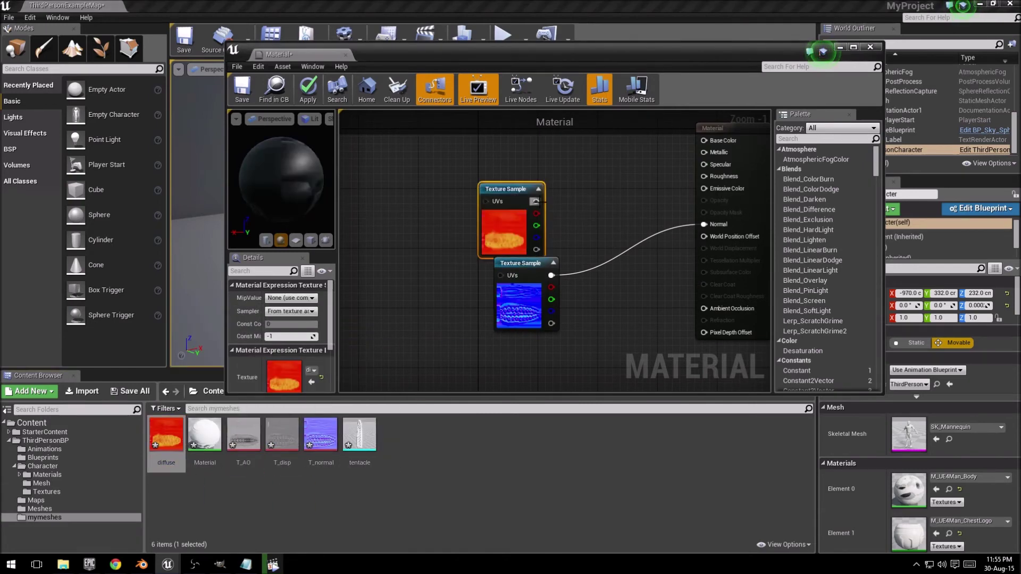
left_click_drag(536, 201, 703, 141)
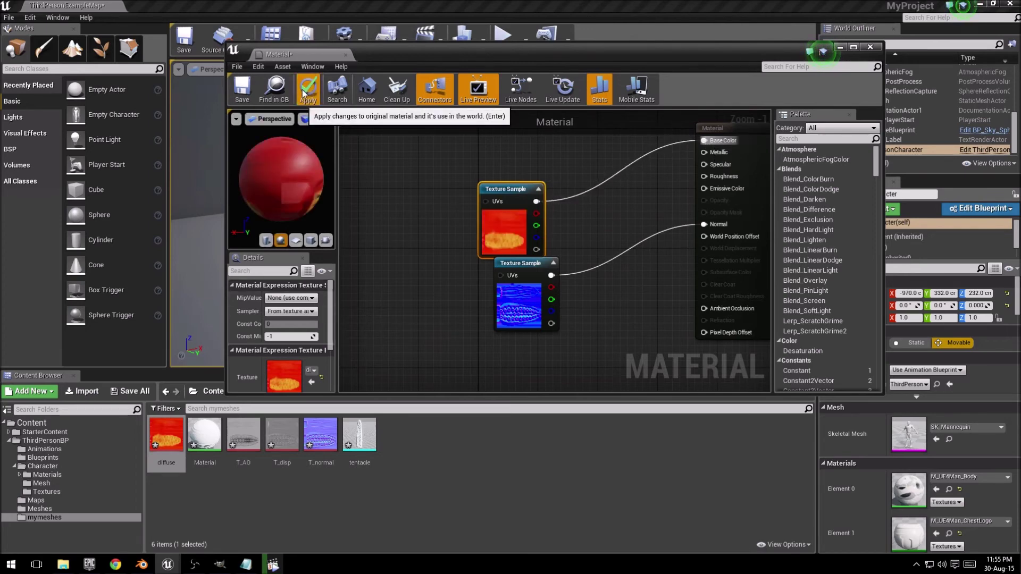
left_click(382, 467)
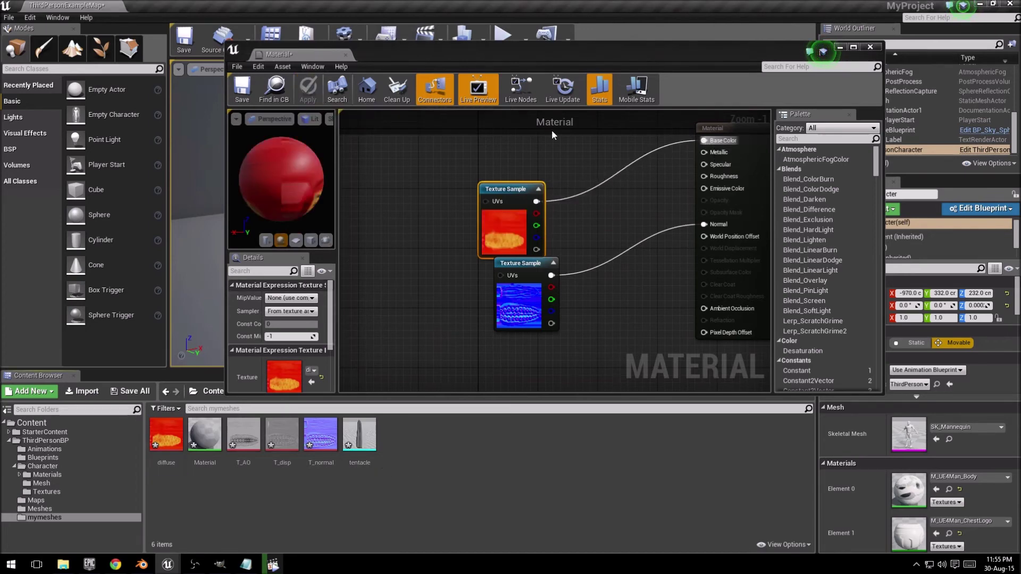
left_click(839, 48)
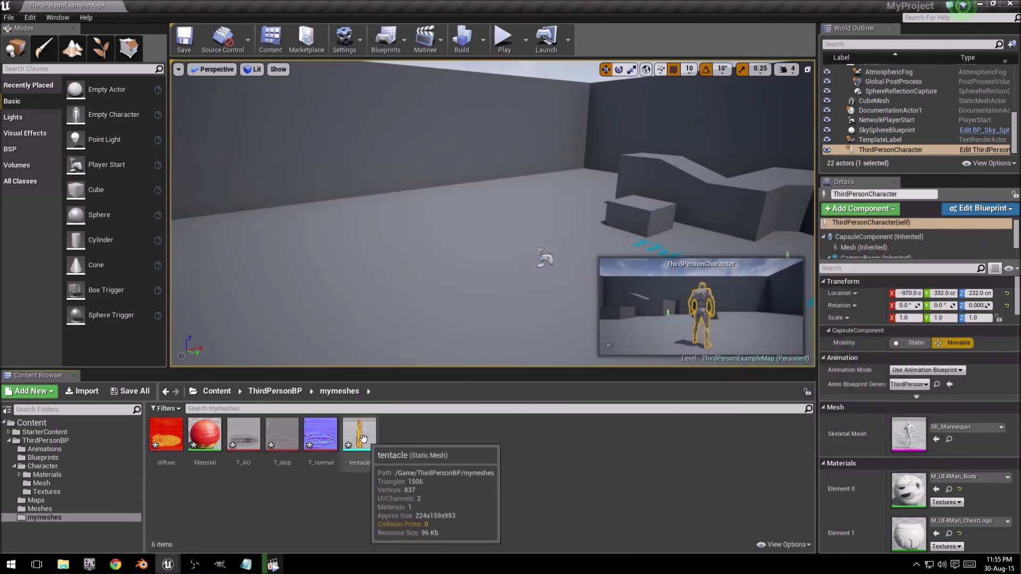
Place the tentacle static mesh from mymeshes into the level viewport
left_click_drag(359, 439, 428, 283)
mouse_move(428, 283)
right_mouse_down()
mouse_move(478, 239)
mouse_move(558, 240)
mouse_move(479, 240)
mouse_move(755, 302)
right_mouse_up()
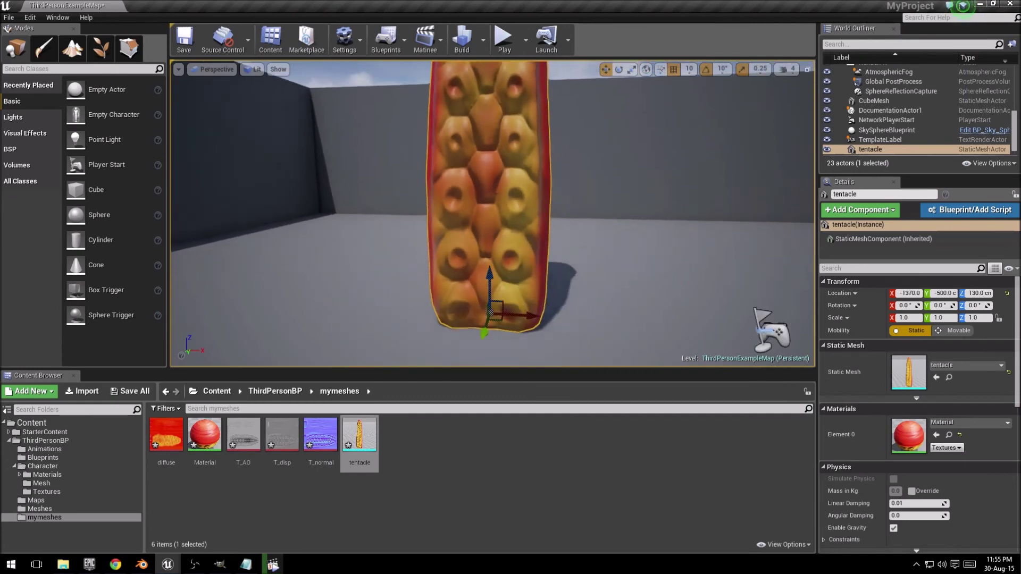
right_click_drag(479, 239, 483, 242)
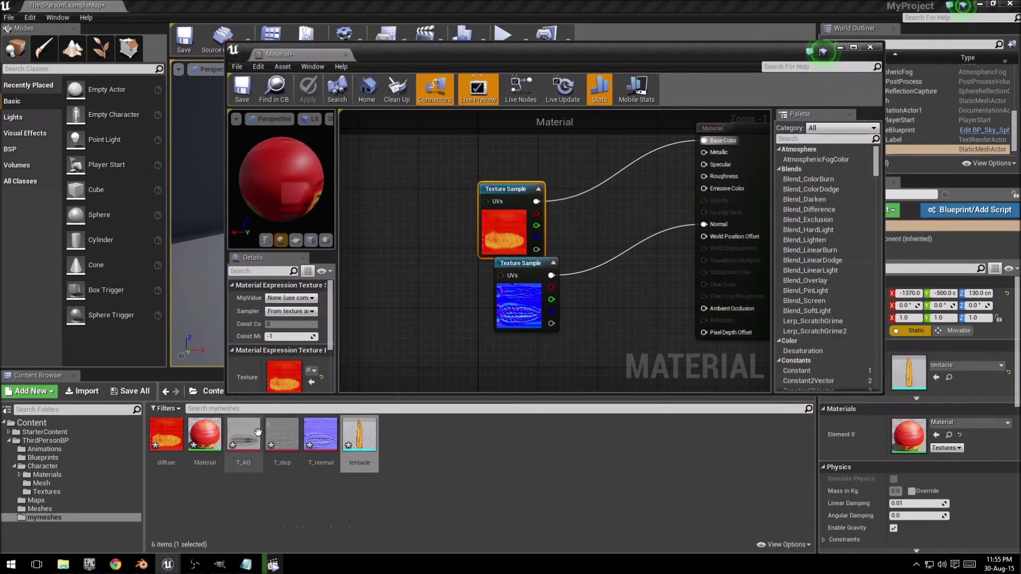
Add T_AO and T_disp nodes to the maximized material graph and arrange all texture nodes
left_click(244, 439)
left_click(281, 437, "ctrl")
left_click_drag(281, 437, 423, 341)
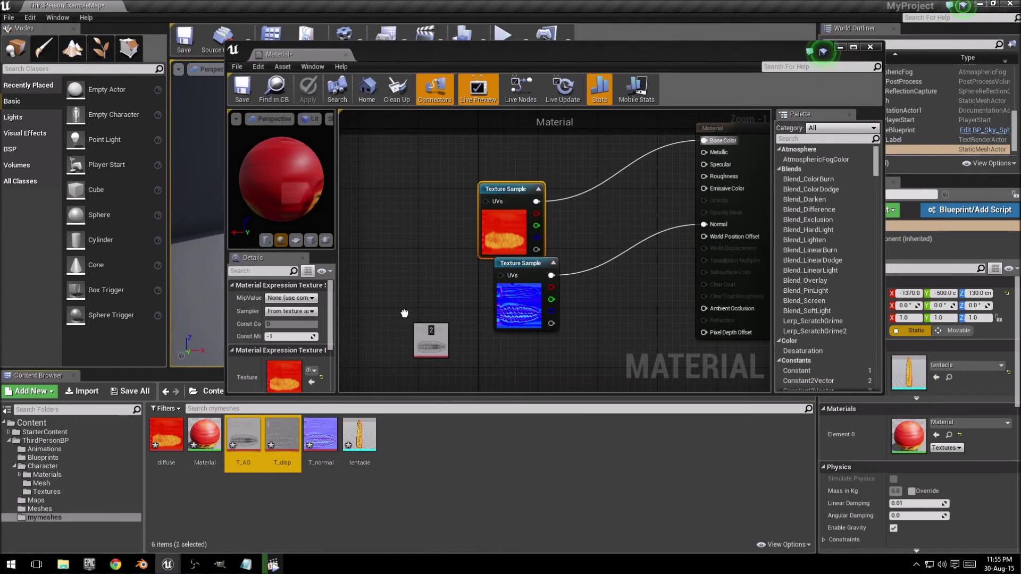
left_click_drag(510, 189, 458, 145)
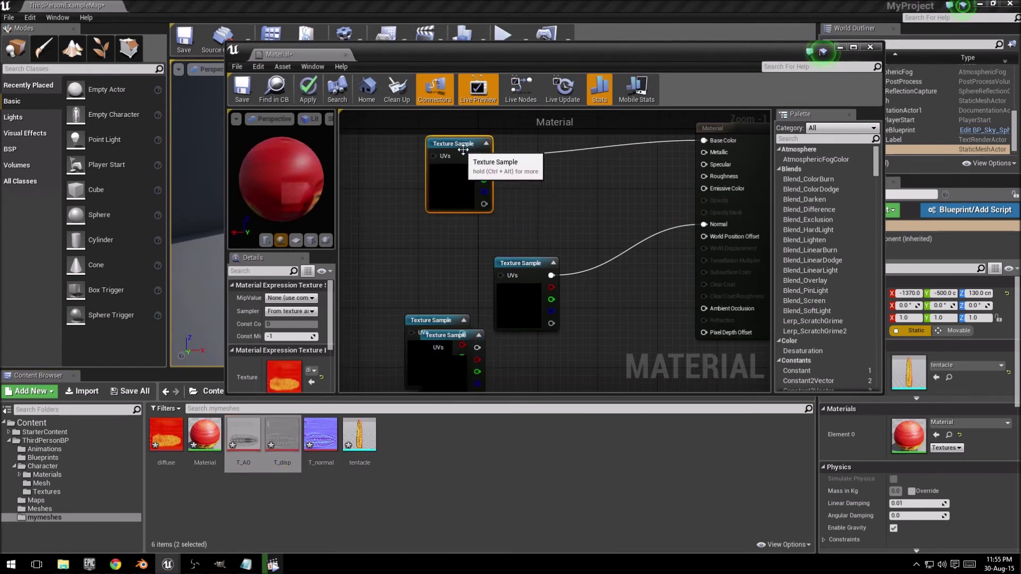
left_click(522, 263)
double_click(399, 55)
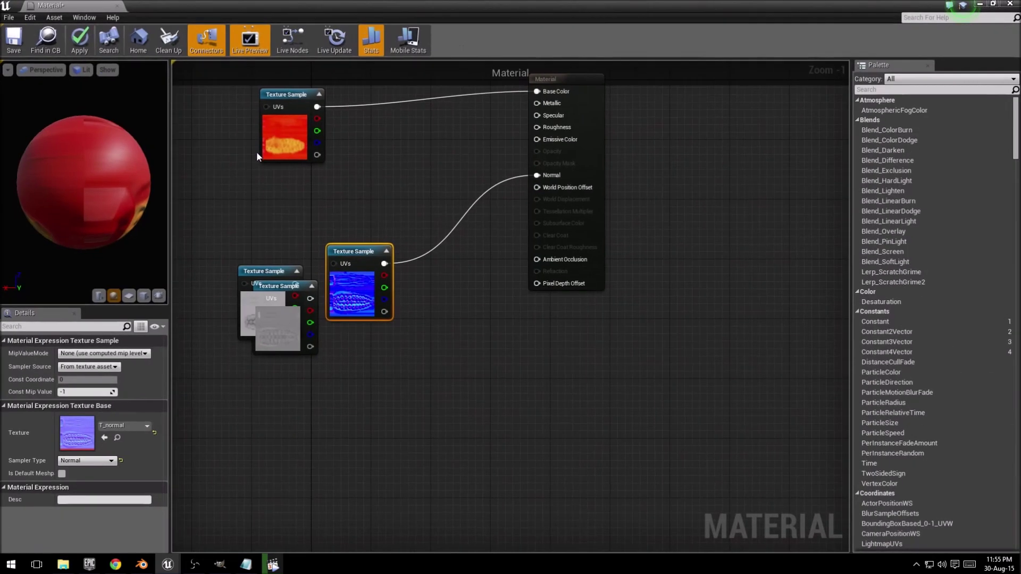
mouse_move(463, 185)
right_mouse_down()
mouse_move(614, 276)
mouse_move(486, 292)
right_mouse_up()
scroll(614, 276, "up", 1)
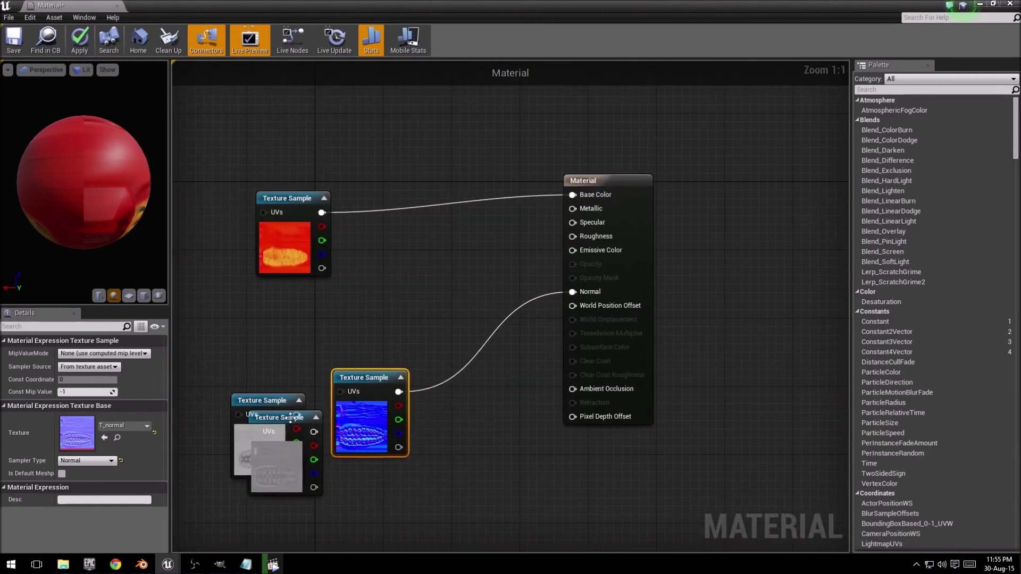
left_click_drag(263, 400, 289, 301)
left_click_drag(371, 378, 346, 412)
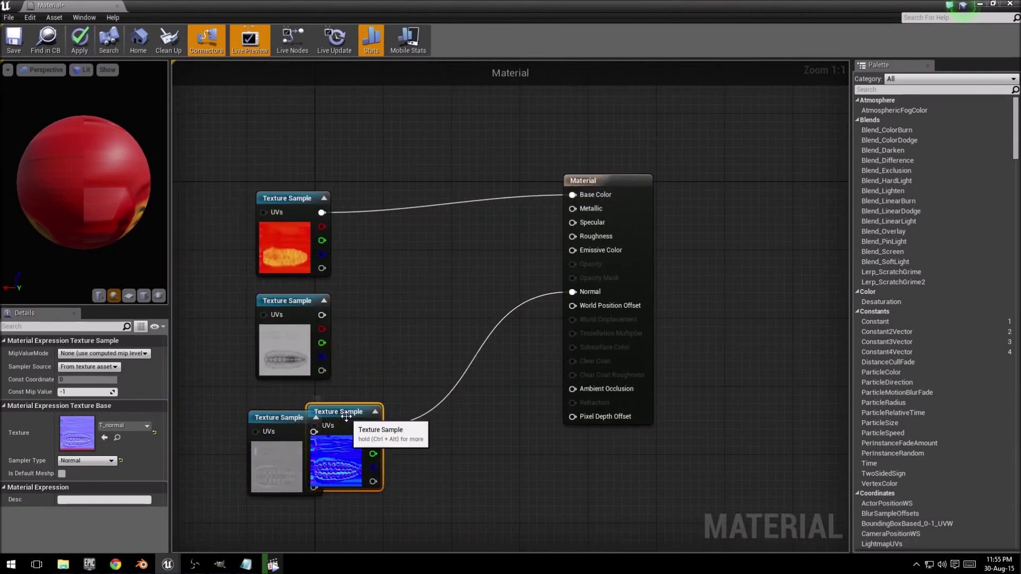
left_click_drag(276, 418, 267, 496)
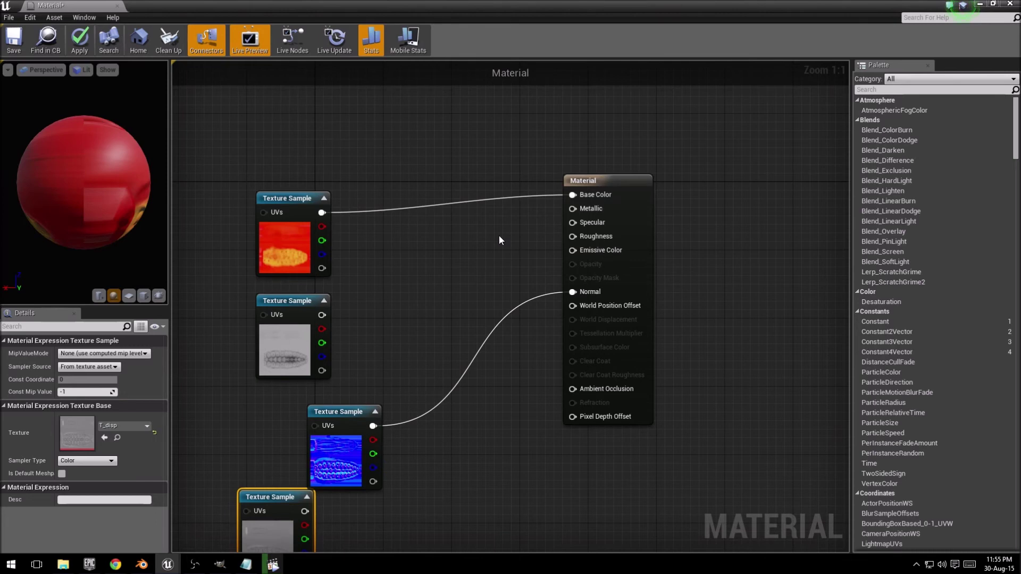
Preview the material on a plane and connect the diffuse output to Roughness
left_click(128, 295)
scroll(130, 242, "up", 3)
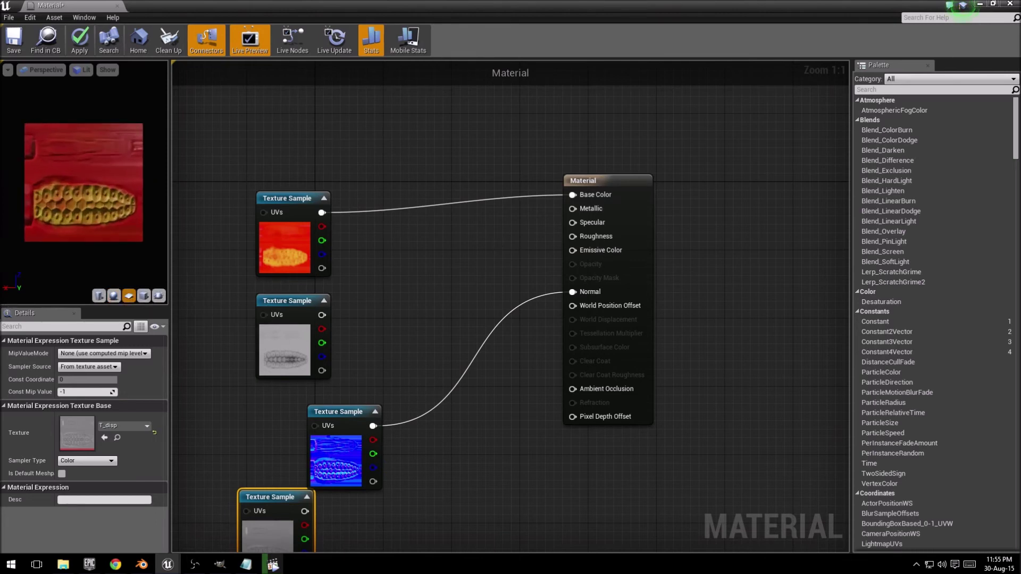
mouse_move(130, 241)
left_mouse_down()
mouse_move(111, 208)
mouse_move(328, 276)
left_mouse_up()
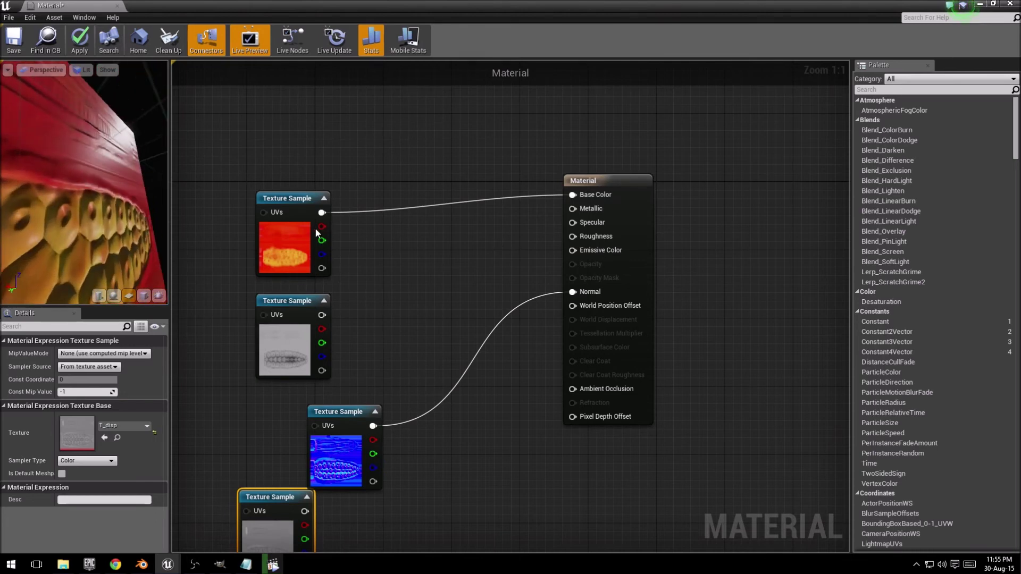
left_click_drag(322, 213, 327, 215)
left_click_drag(595, 245, 573, 236)
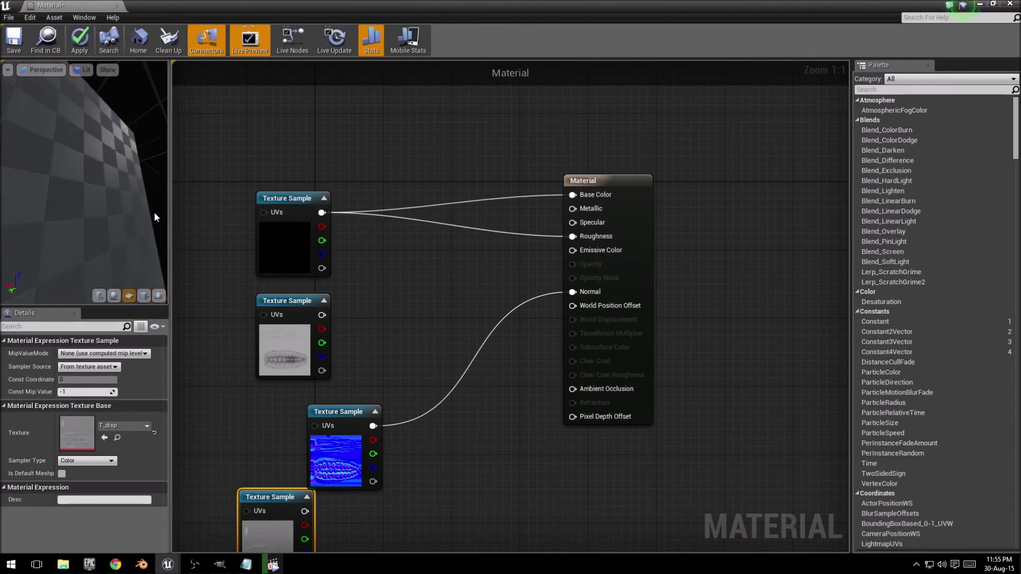
Rotate and zoom the preview surface, then bring up the diffuse output's link actions
left_click_drag(113, 197, 89, 212)
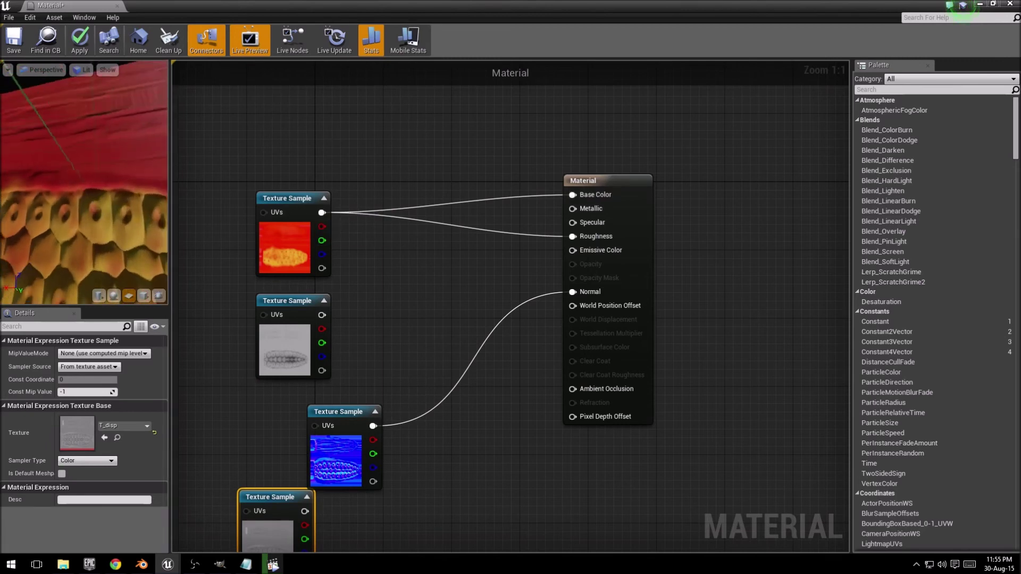
mouse_move(96, 200)
left_mouse_down()
mouse_move(124, 222)
mouse_move(88, 216)
left_mouse_up()
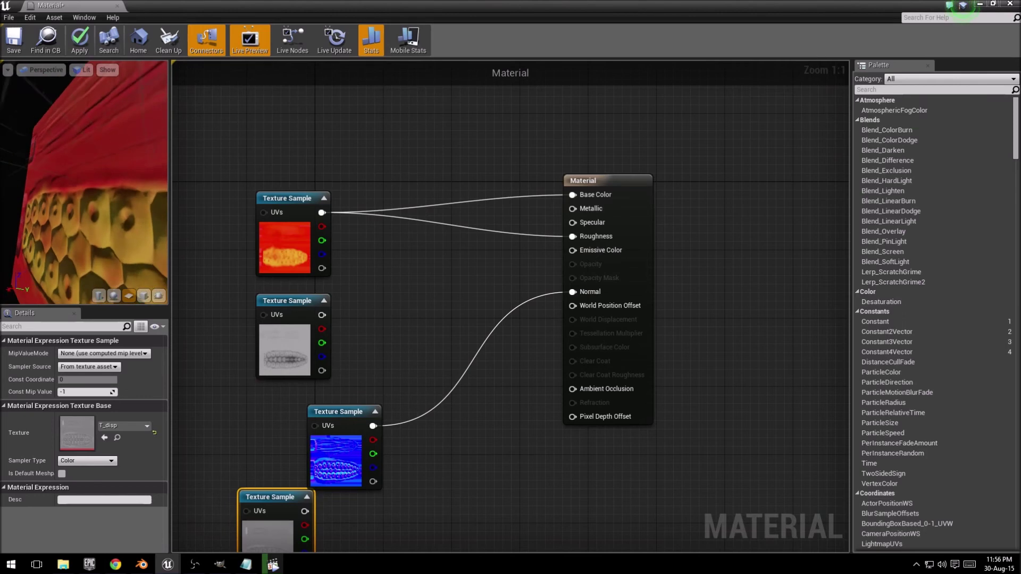
left_click_drag(88, 215, 309, 219)
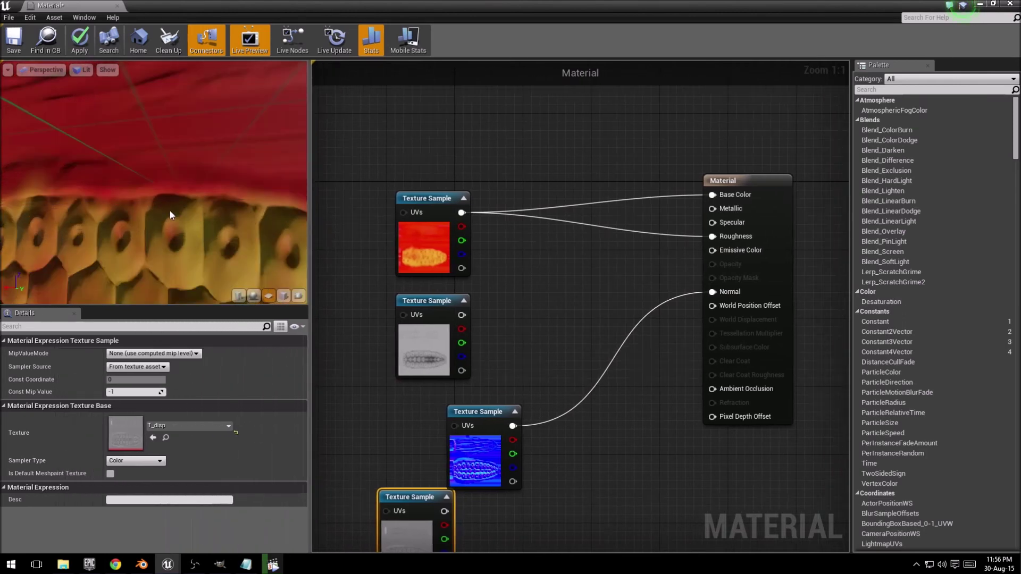
left_click_drag(171, 212, 186, 246)
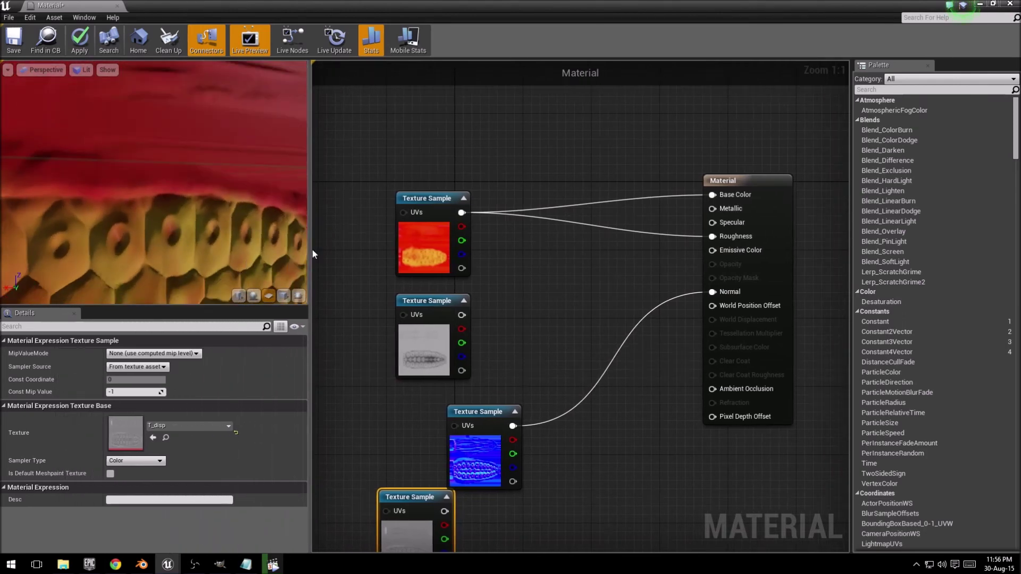
right_click(460, 212)
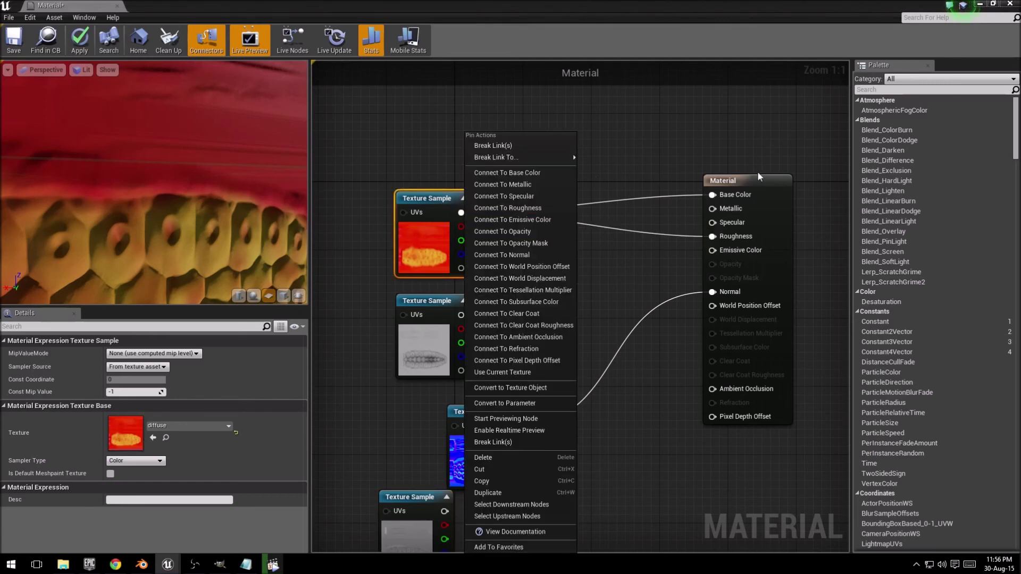
Replace the diffuse texture on the Roughness input with the T_AO map's RGB output
right_click(732, 224)
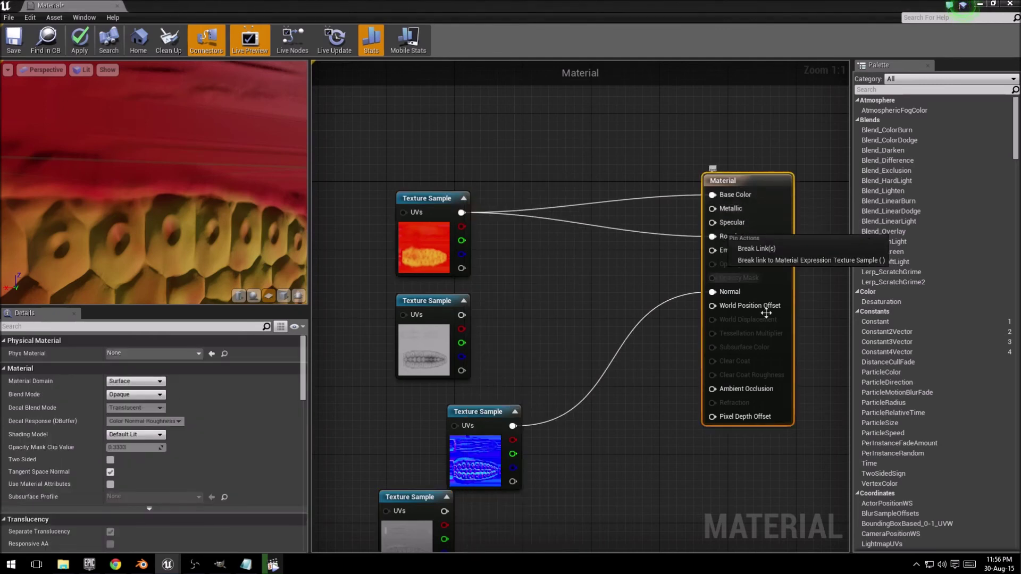
left_click(798, 260)
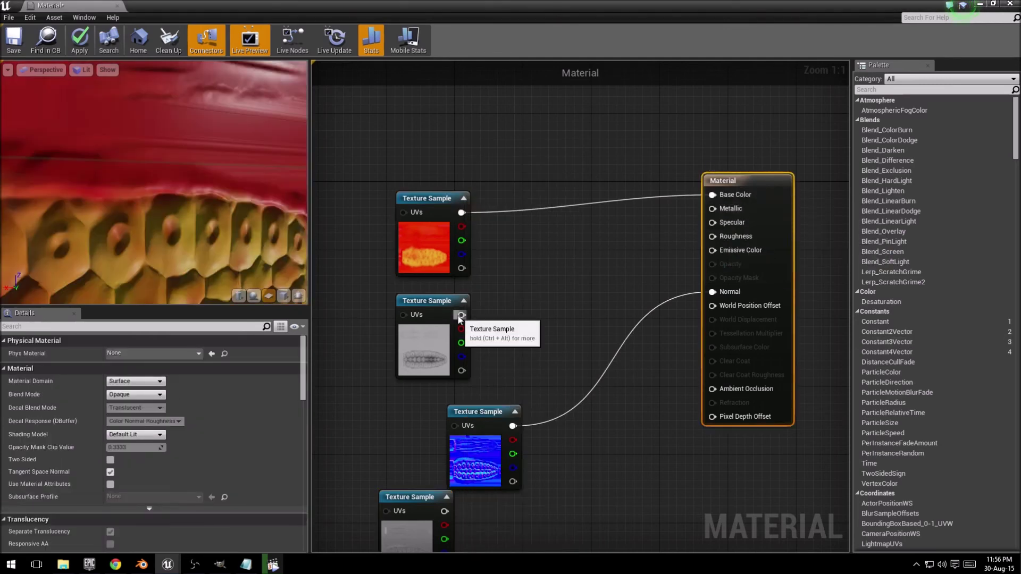
mouse_move(440, 315)
left_mouse_down()
mouse_move(539, 307)
mouse_move(497, 313)
mouse_move(731, 239)
left_mouse_up()
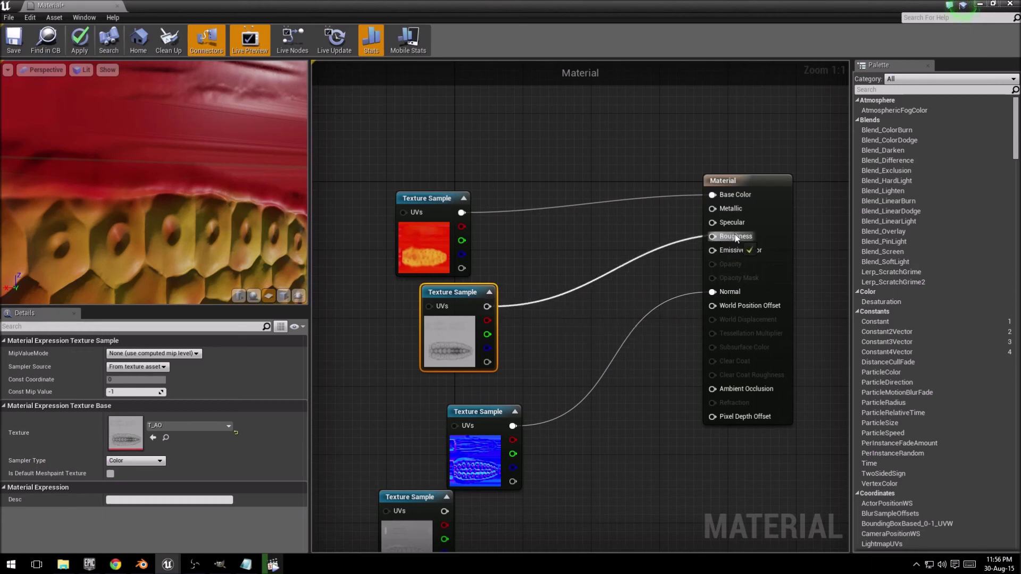
left_click_drag(731, 241, 729, 238)
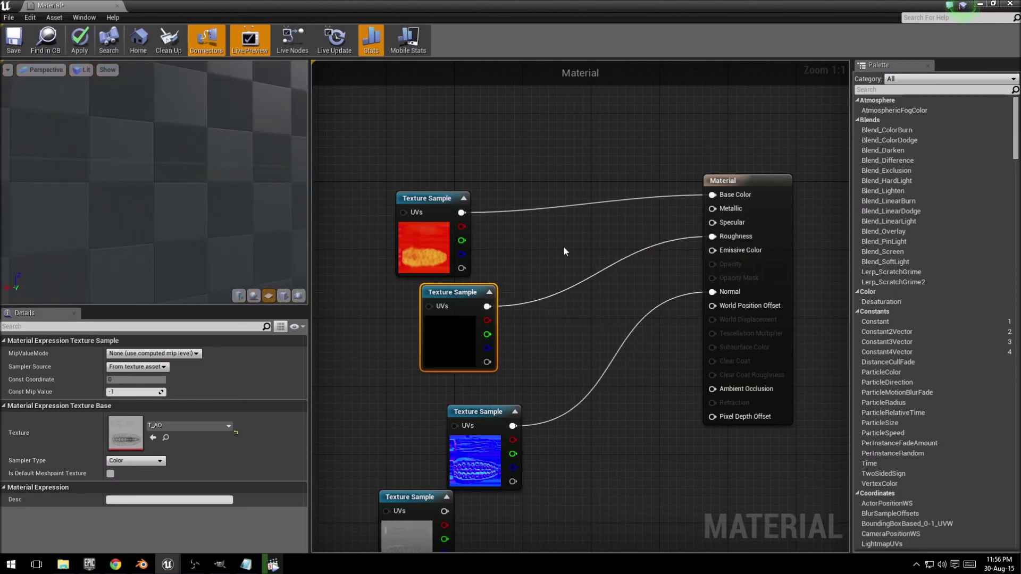
left_click_drag(199, 244, 160, 231)
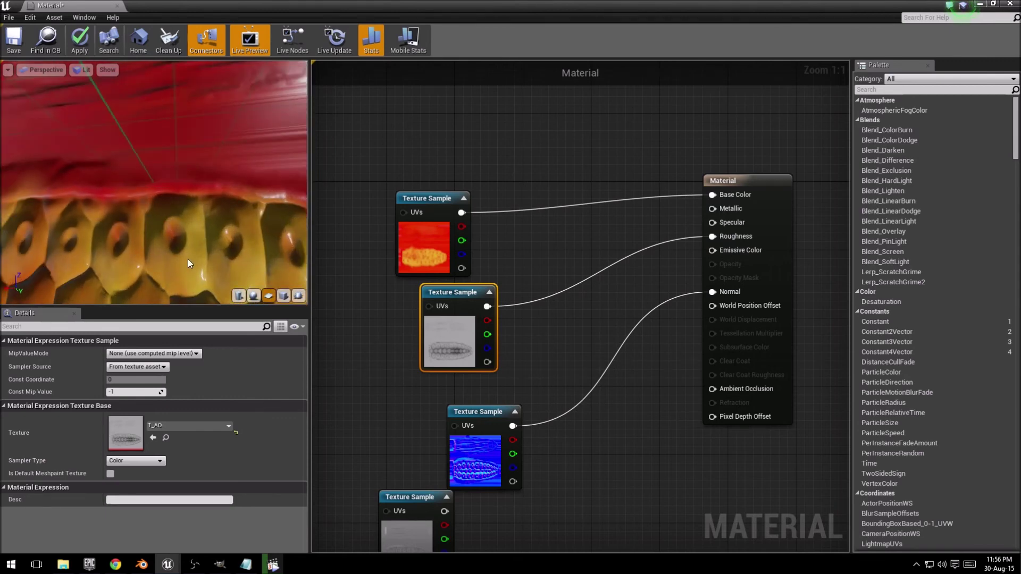
mouse_move(187, 260)
left_mouse_down()
mouse_move(200, 255)
mouse_move(196, 263)
left_mouse_up()
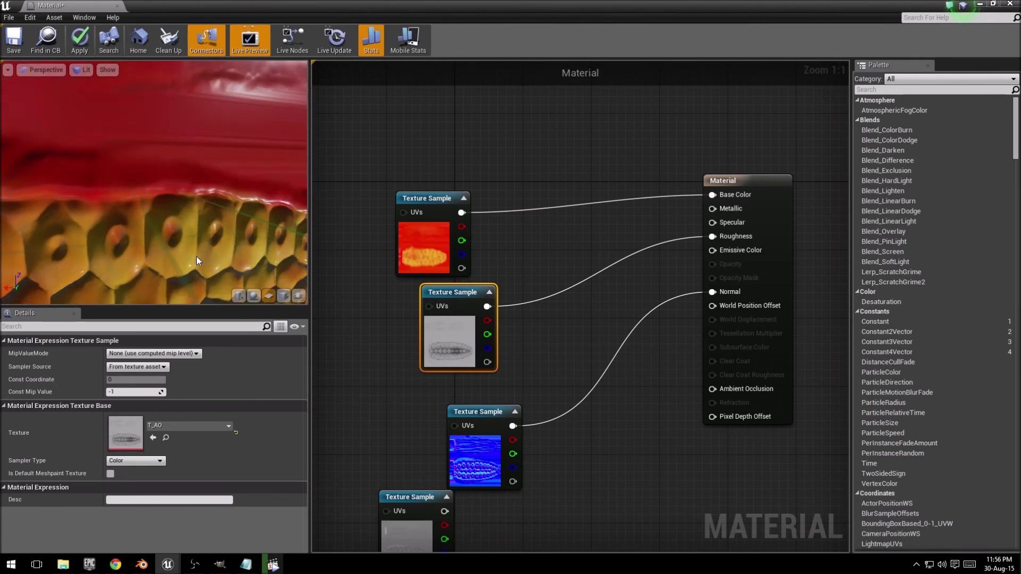
left_click_drag(199, 250, 188, 239)
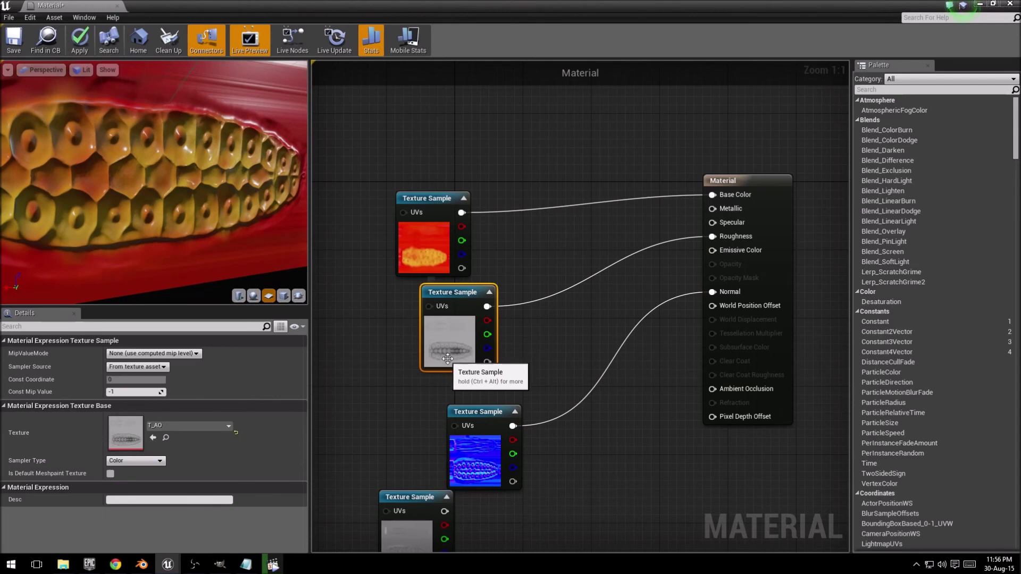
scroll(132, 144, "down", 3)
scroll(133, 144, "up", 3)
scroll(138, 167, "down", 3)
scroll(170, 135, "down", 2)
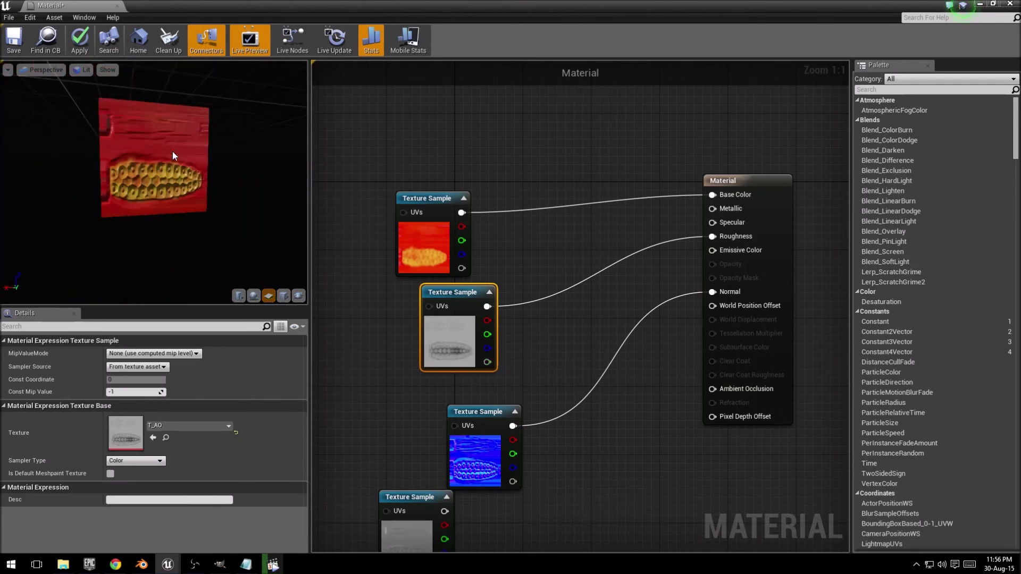
scroll(173, 151, "up", 5)
Also wire T_AO into Specular, check the glossier preview, and apply the material
left_click_drag(171, 155, 210, 171)
scroll(172, 160, "up", 5)
scroll(154, 182, "down", 5)
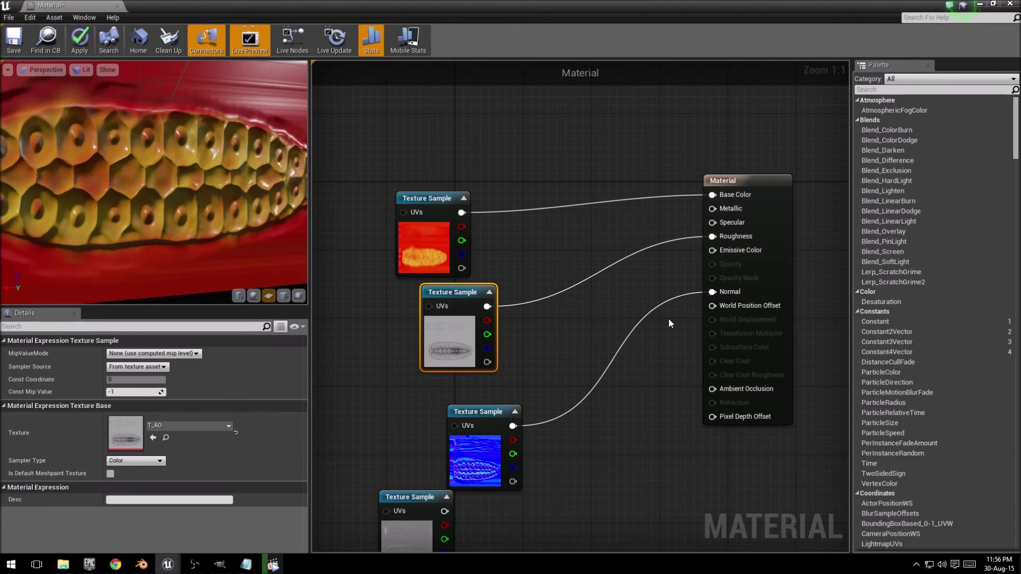
left_click_drag(423, 194, 452, 136)
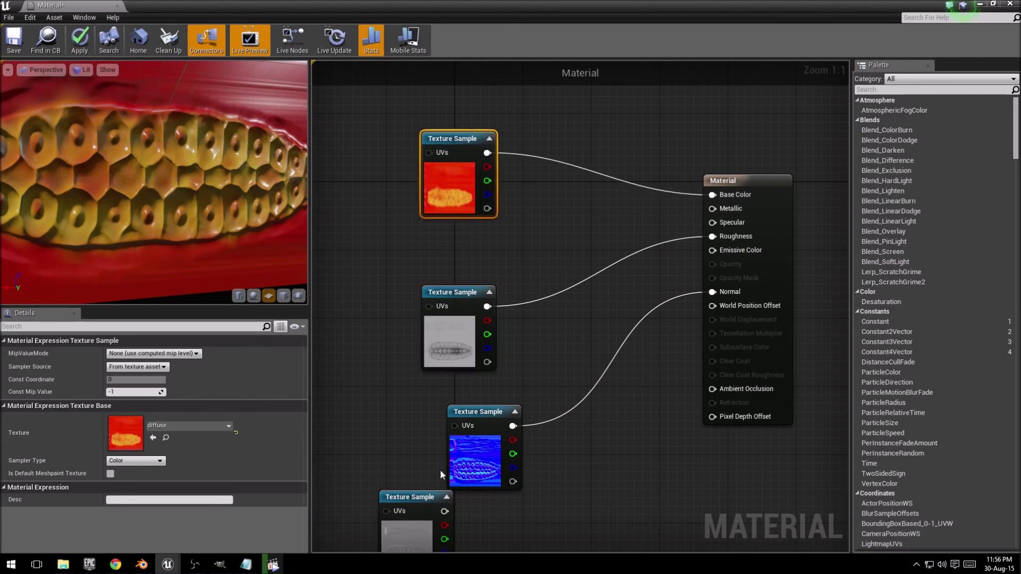
left_click_drag(486, 306, 722, 223)
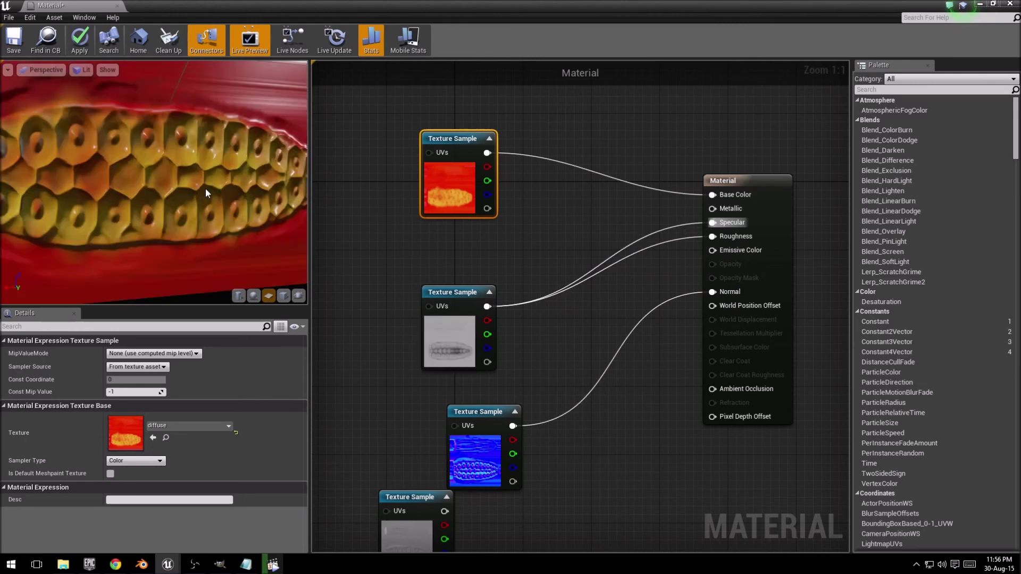
mouse_move(206, 188)
left_mouse_down()
mouse_move(159, 191)
mouse_move(207, 183)
mouse_move(183, 185)
left_mouse_up()
left_click(83, 48)
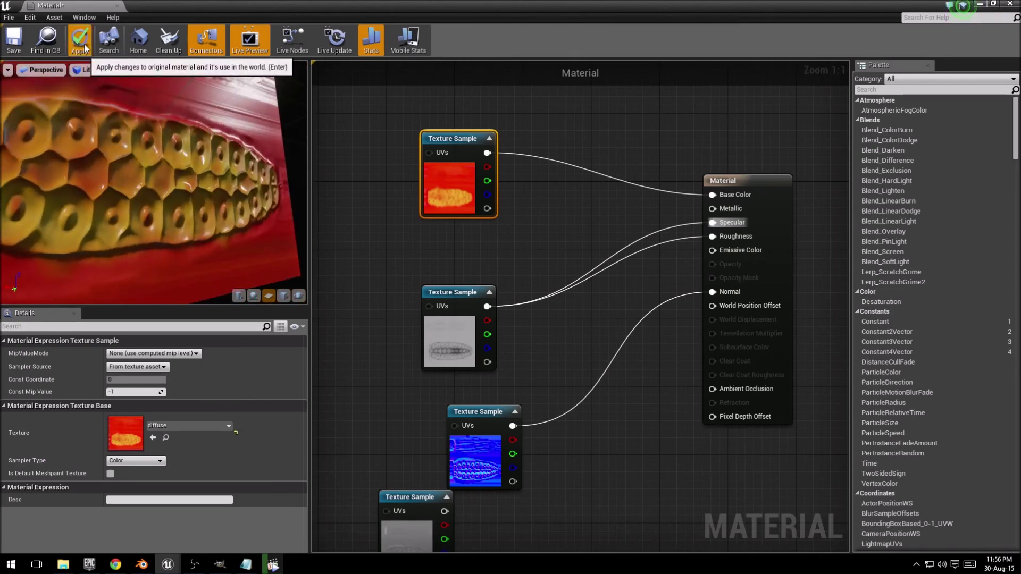
Shrink and minimize the Material editor, then fly the level camera around the tentacle wall Wall3
double_click(907, 4)
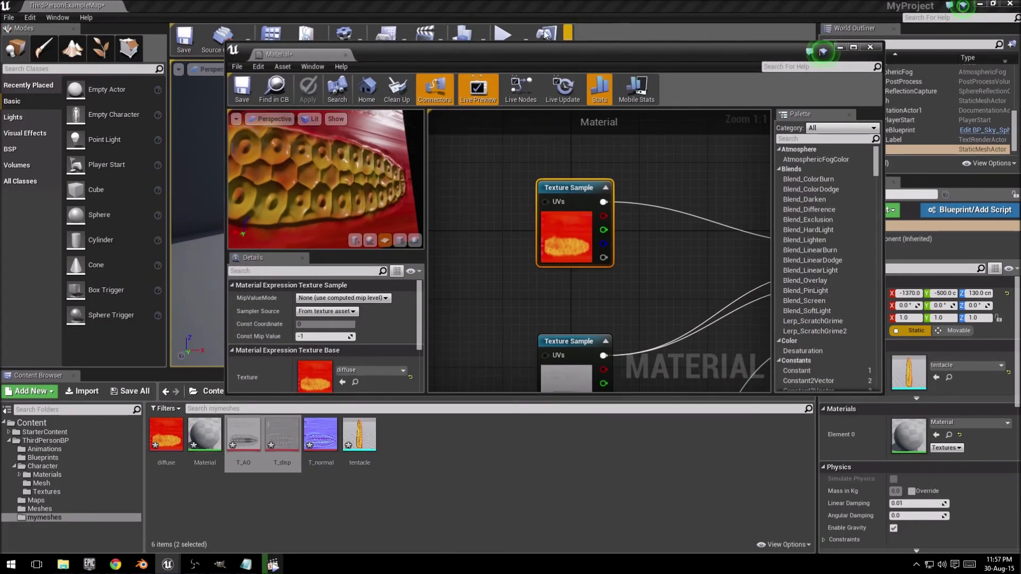
left_click(839, 48)
right_click_drag(479, 240, 597, 217)
right_click(597, 217)
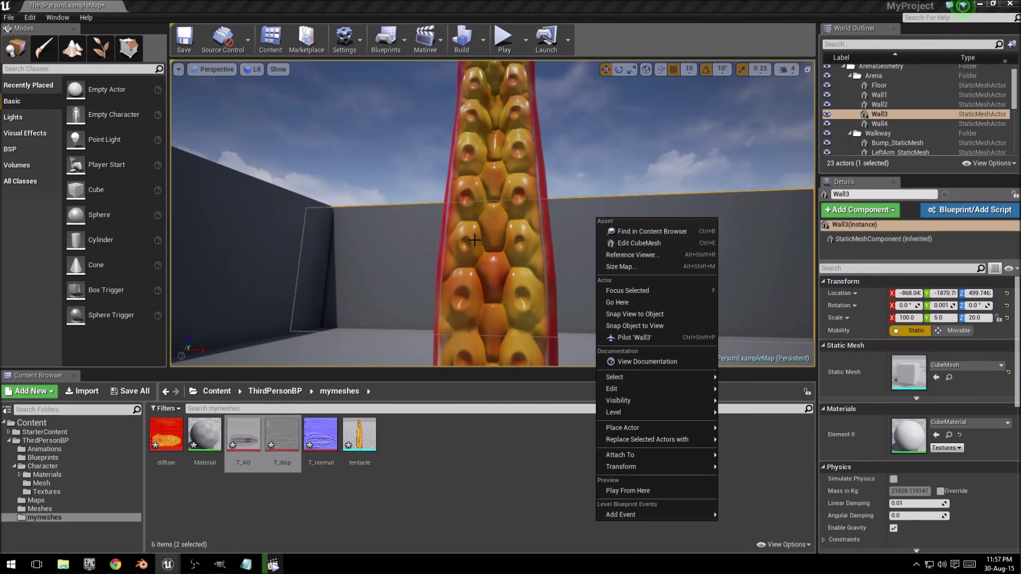
mouse_move(473, 240)
right_mouse_down()
mouse_move(474, 192)
mouse_move(494, 208)
mouse_move(478, 208)
right_mouse_up()
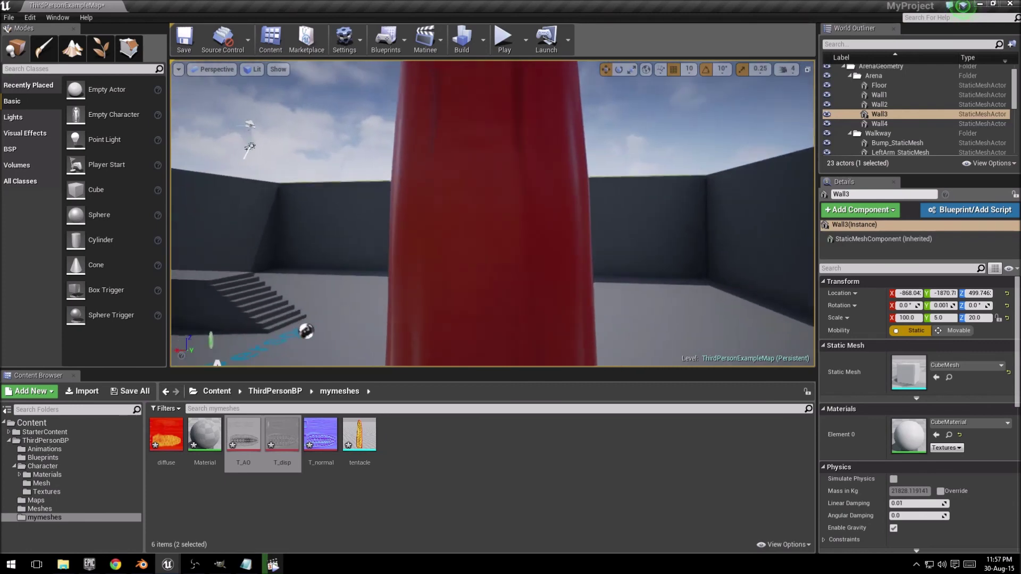
mouse_move(479, 207)
right_mouse_down()
mouse_move(325, 354)
mouse_move(335, 352)
right_mouse_up()
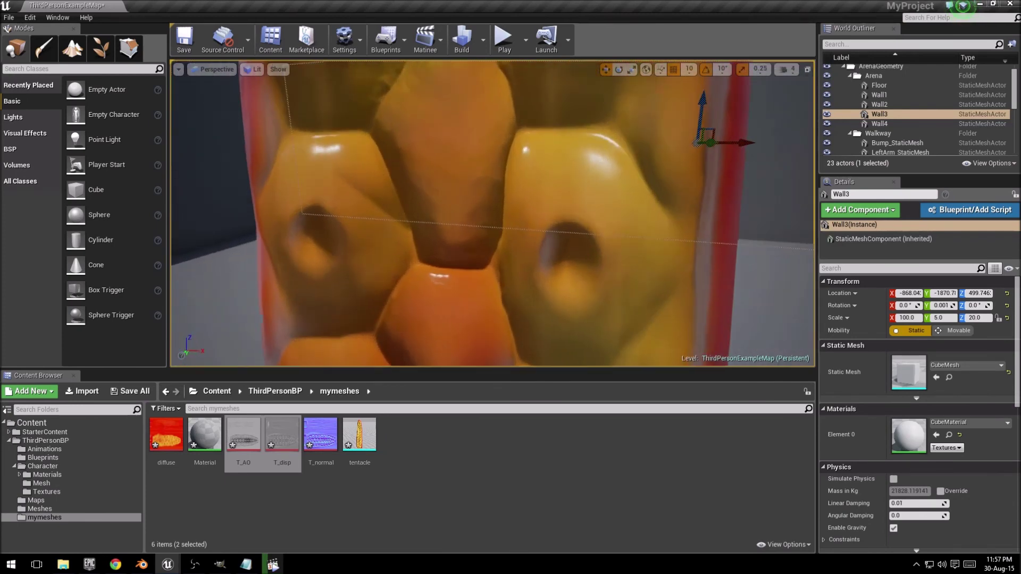
right_click_drag(473, 240, 474, 239)
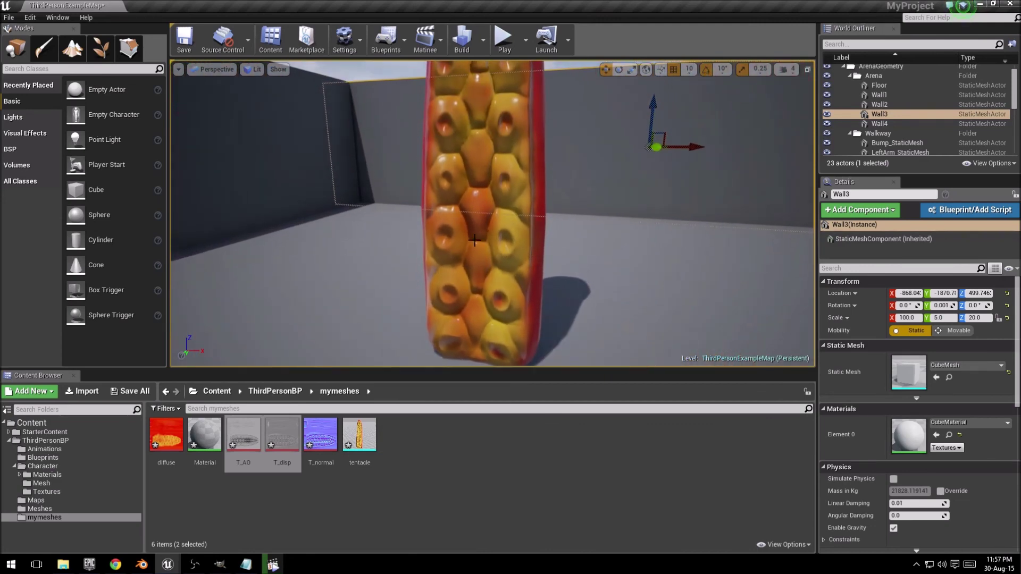
mouse_move(167, 565)
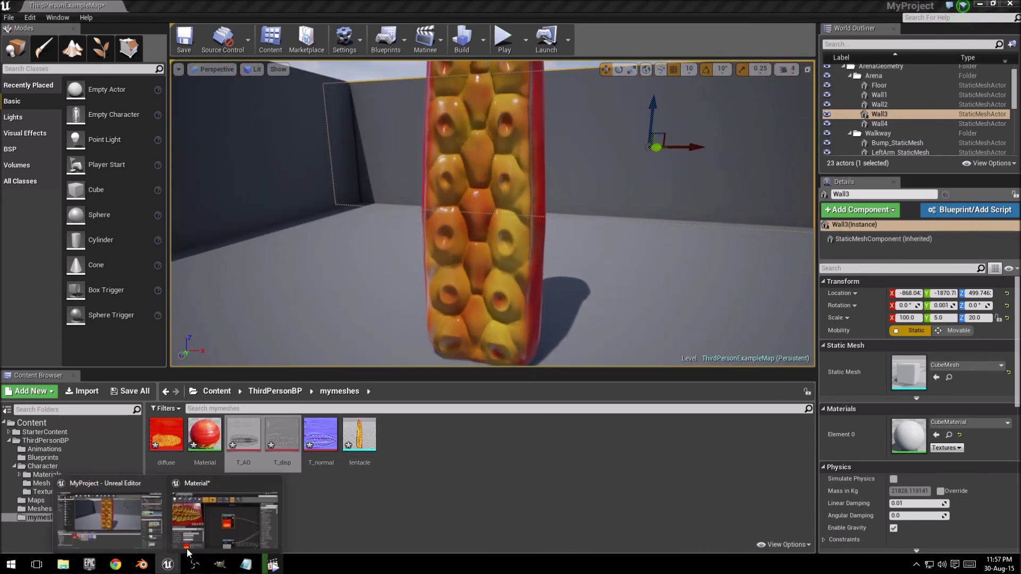
Restore the Material editor over the level and reframe the pillar, then send the editor behind
left_click(215, 526)
scroll(550, 219, "down", 1)
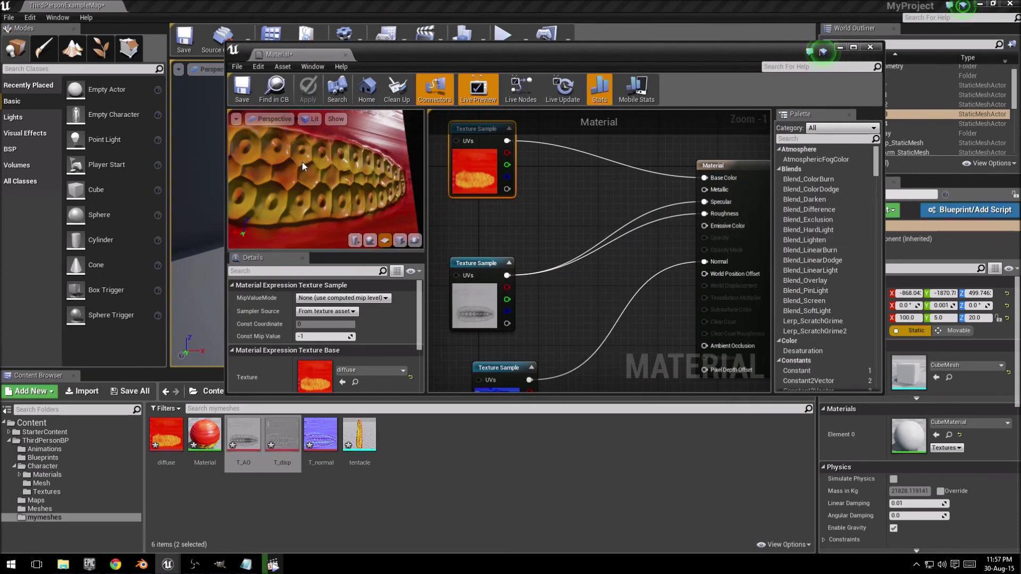
mouse_move(552, 263)
right_mouse_down()
mouse_move(581, 230)
mouse_move(573, 275)
right_mouse_up()
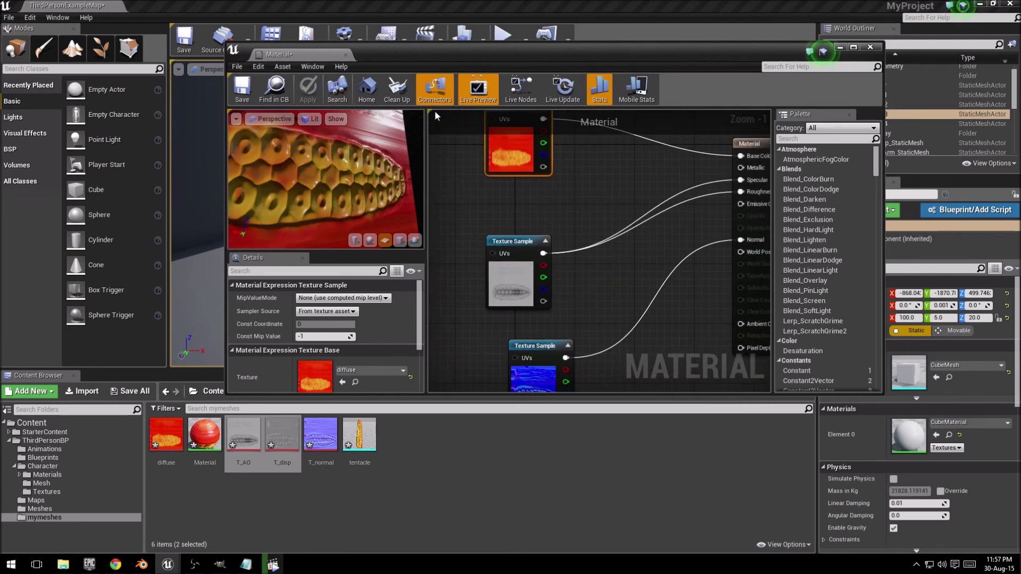
left_click_drag(525, 56, 468, 293)
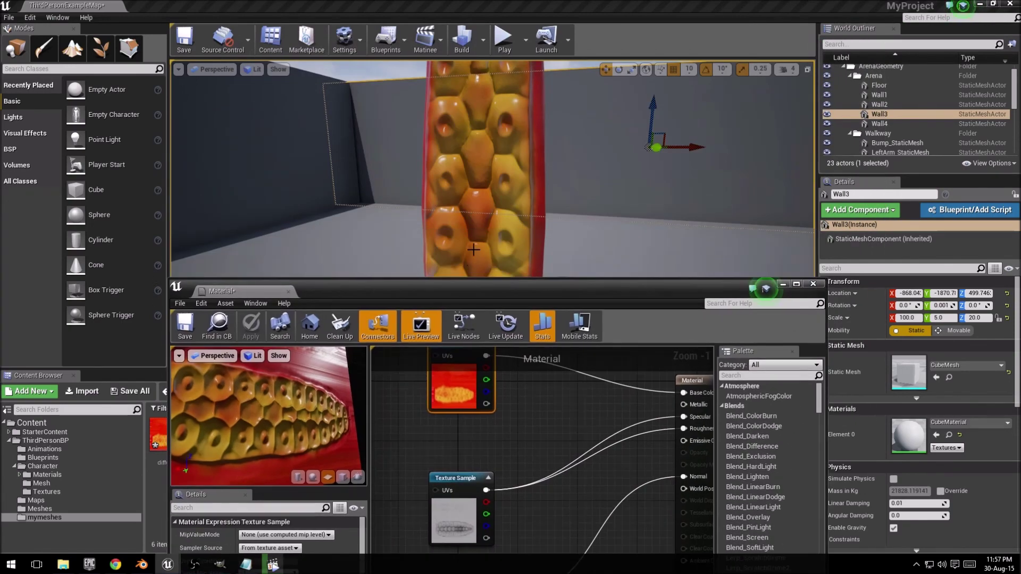
right_click_drag(479, 200, 574, 199)
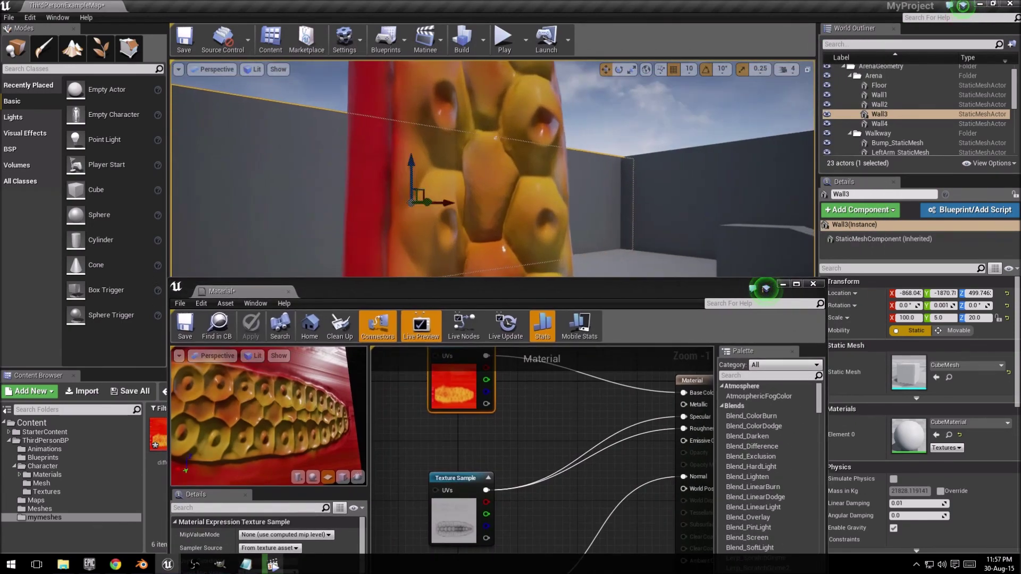
right_click_drag(447, 402, 437, 434)
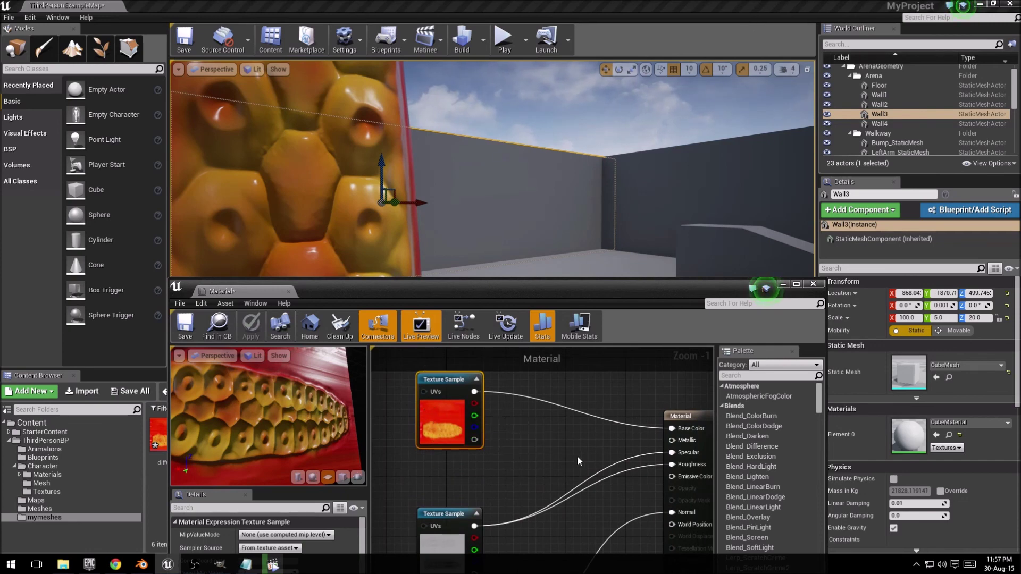
right_click_drag(578, 461, 500, 453)
mouse_move(375, 185)
right_mouse_down()
mouse_move(666, 200)
mouse_move(684, 252)
right_mouse_up()
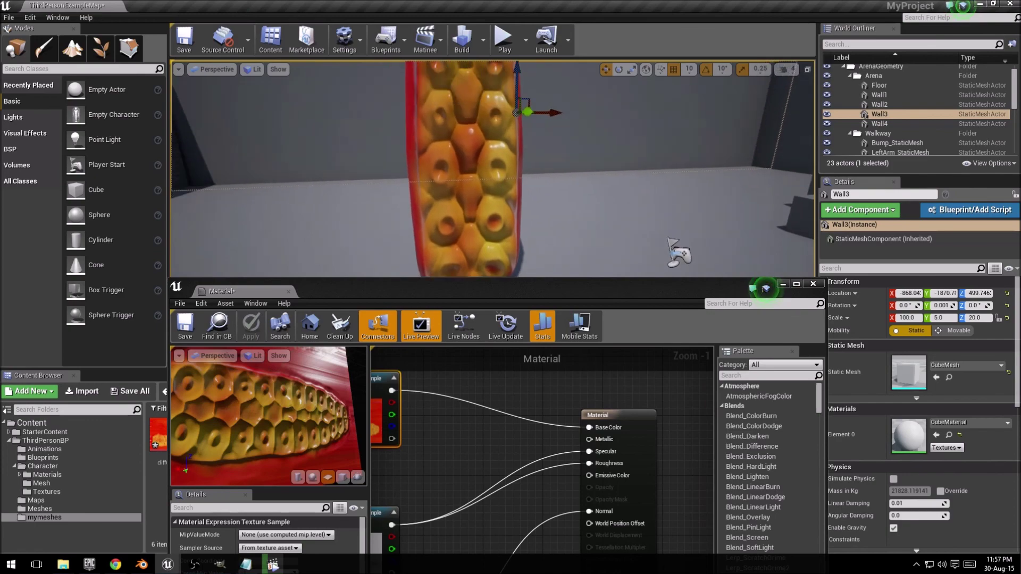
left_click_drag(559, 290, 678, 119)
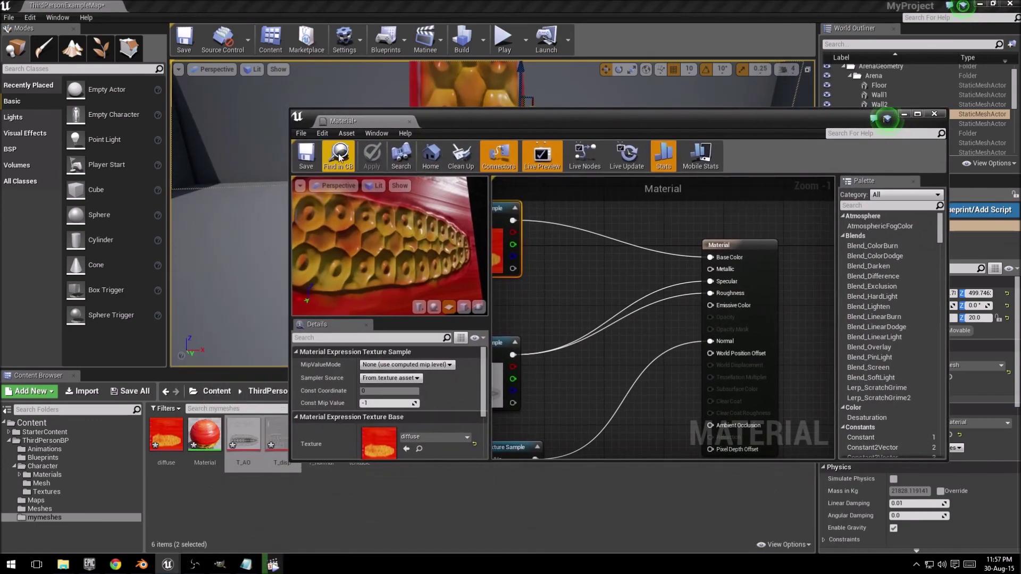
key("alt+Tab")
Orbit the level camera around Wall3 to frame the whole glossy honeycomb tentacle column
mouse_move(579, 205)
right_mouse_down()
mouse_move(579, 239)
mouse_move(478, 287)
mouse_move(559, 287)
right_mouse_up()
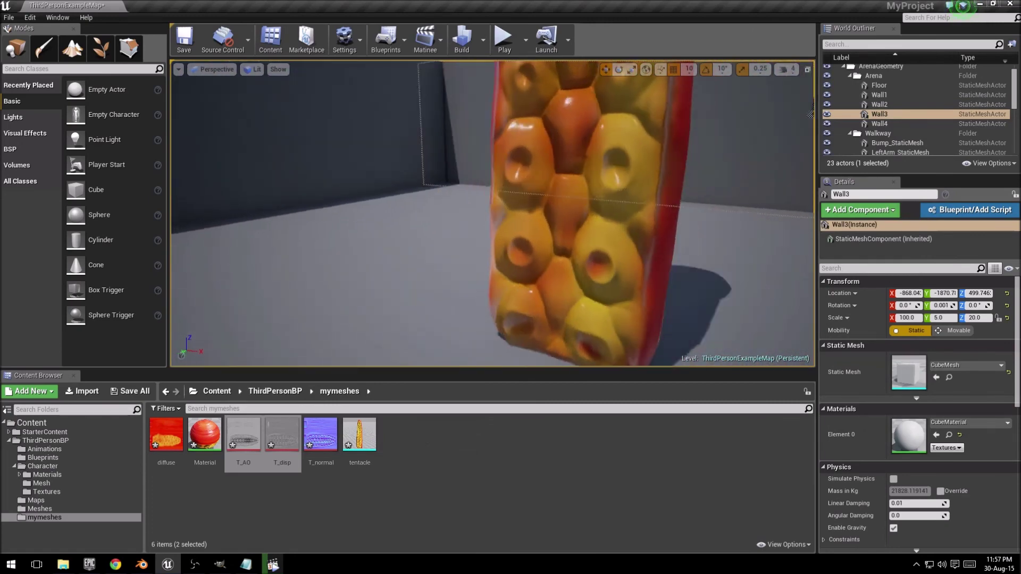
right_click_drag(558, 287, 551, 288)
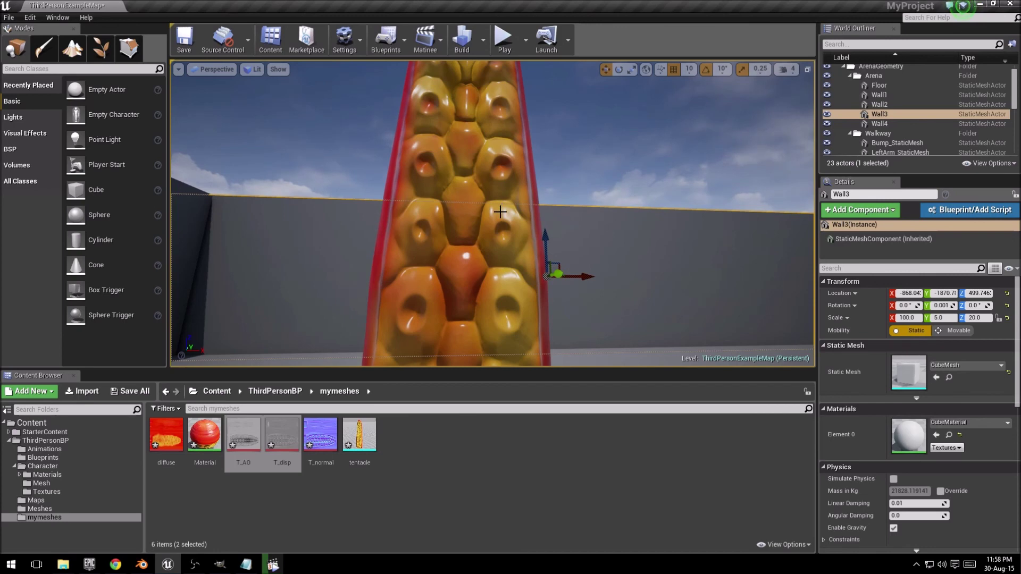
right_click_drag(502, 221, 502, 221)
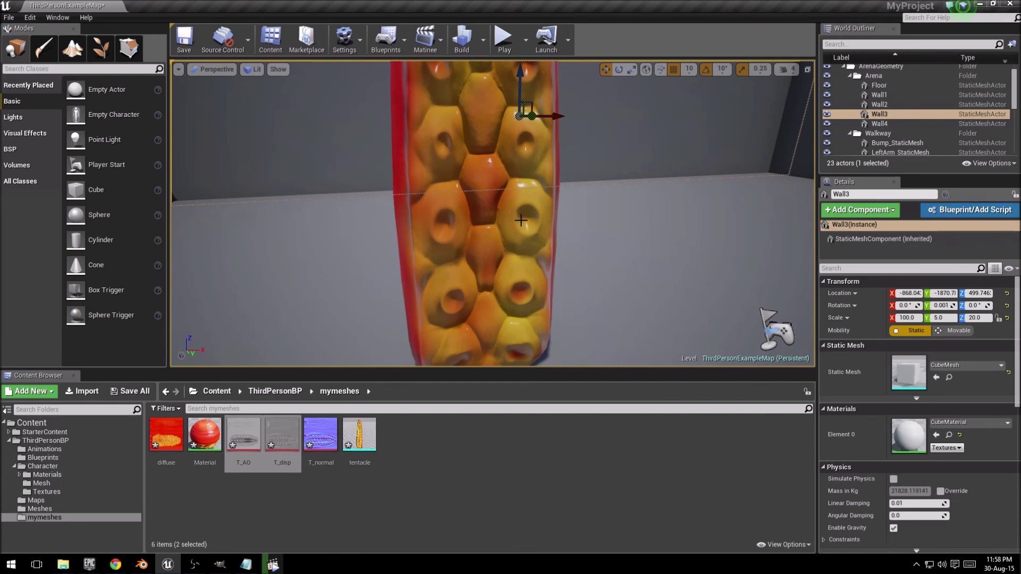
left_click_drag(521, 221, 519, 263)
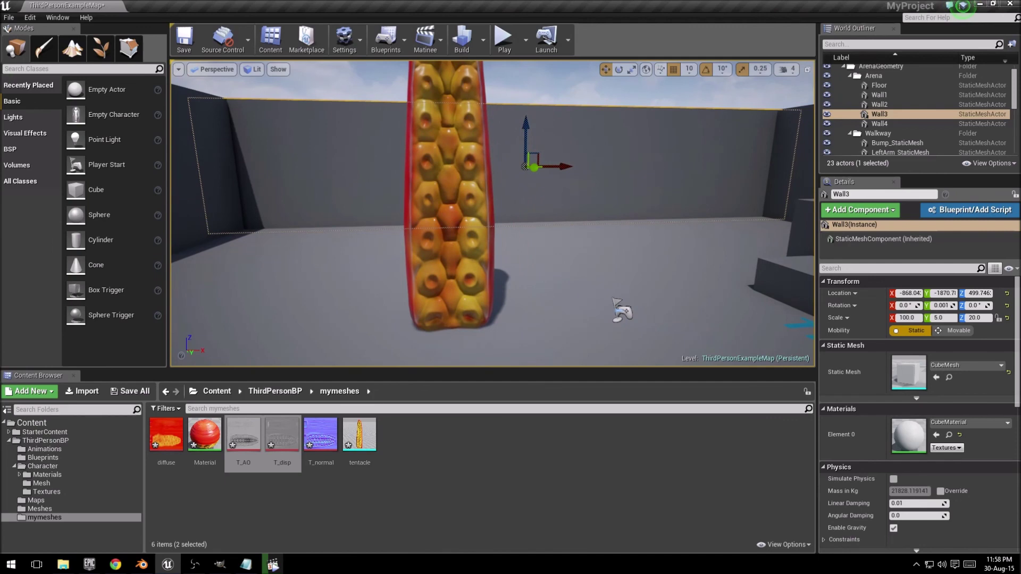